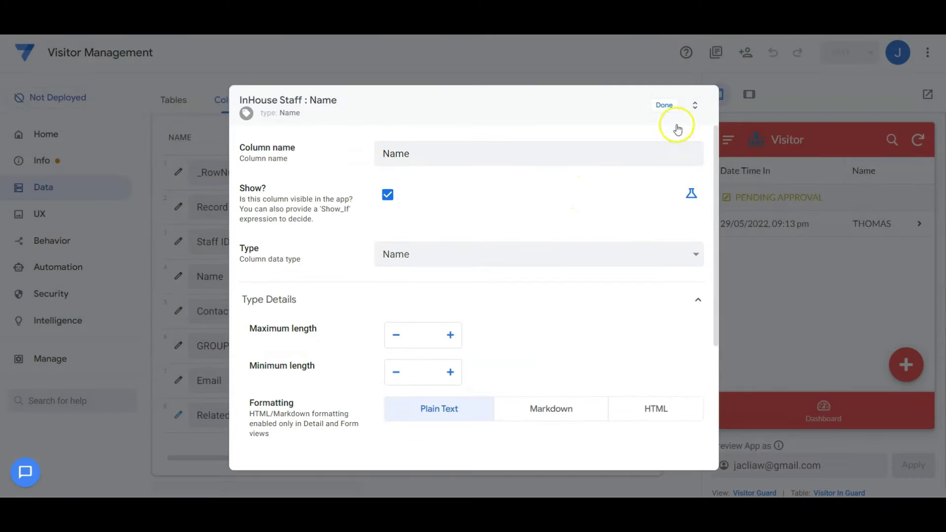
Review the settings of the Contact Number and GROUP columns in the InHouse Staff table, including GROUP's input mode and initial value.
{"action": "left_click", "coordinate": [673, 109]}
{"action": "left_click", "coordinate": [181, 315]}
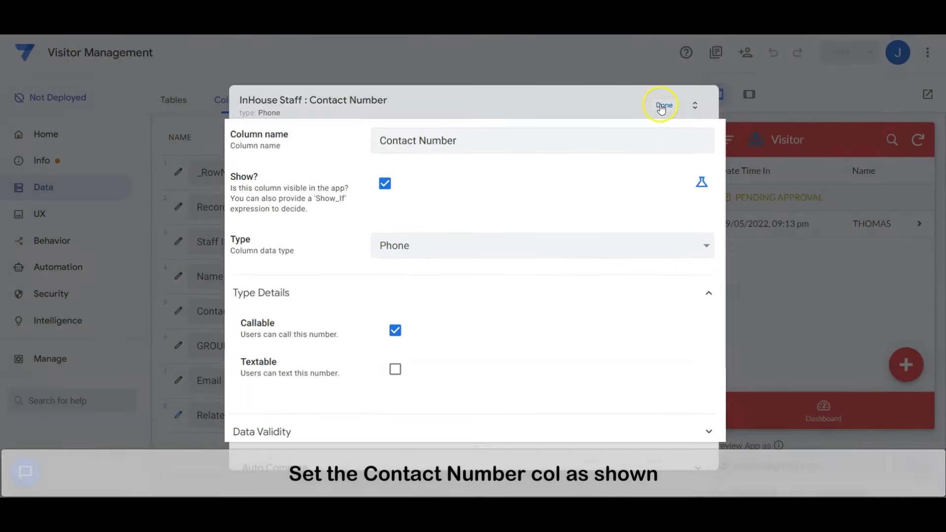
{"action": "left_click", "coordinate": [662, 101]}
{"action": "left_click", "coordinate": [179, 346]}
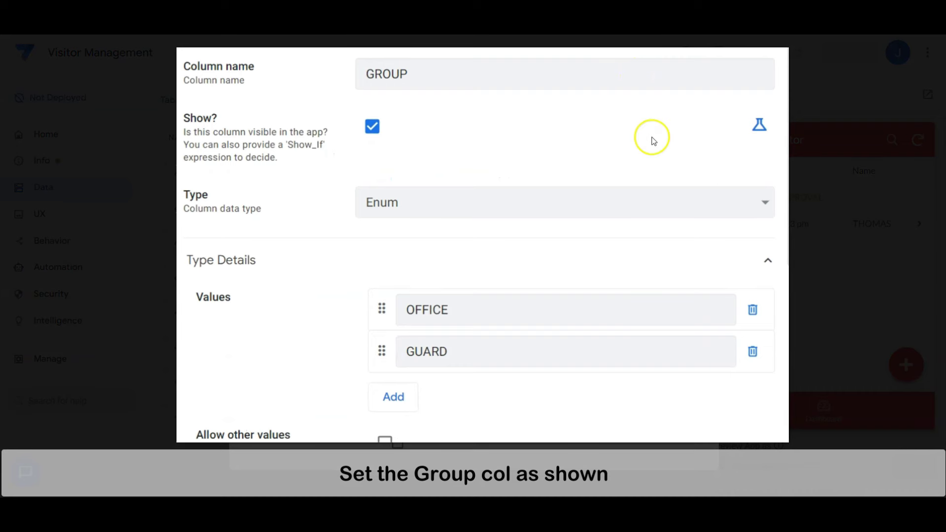
{"action": "scroll", "coordinate": [651, 139], "scroll_direction": "down", "scroll_amount": 8}
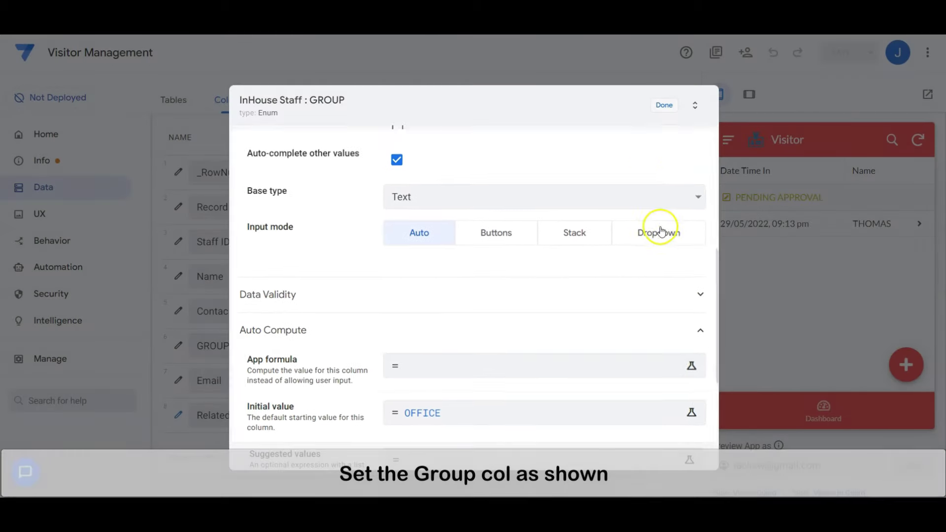
{"action": "left_click", "coordinate": [665, 100]}
Review the settings of the InHouse Staff table's Email column.
{"action": "left_click", "coordinate": [177, 382]}
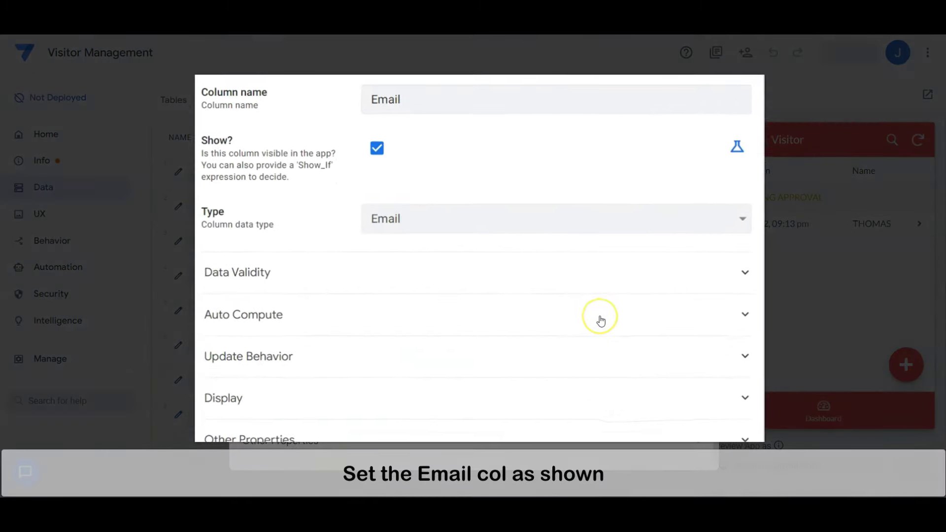
{"action": "left_click", "coordinate": [613, 315]}
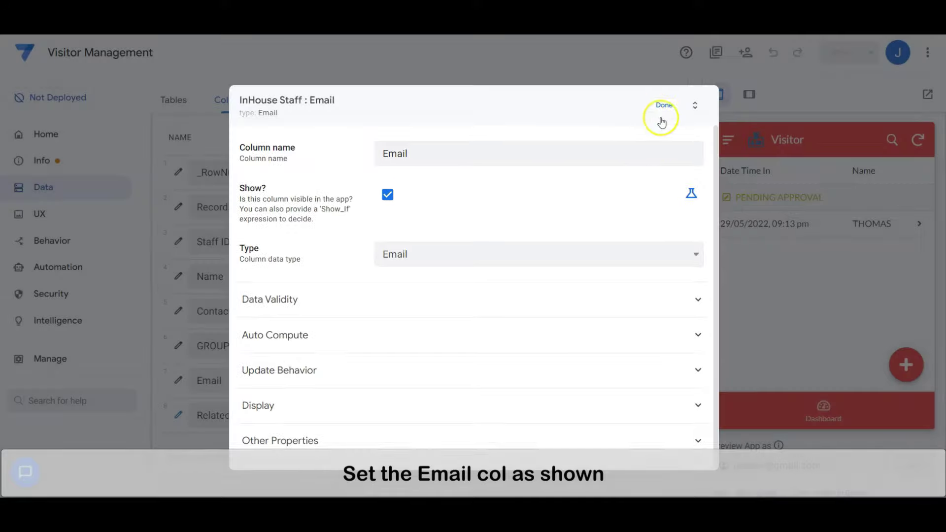
{"action": "left_click", "coordinate": [660, 104]}
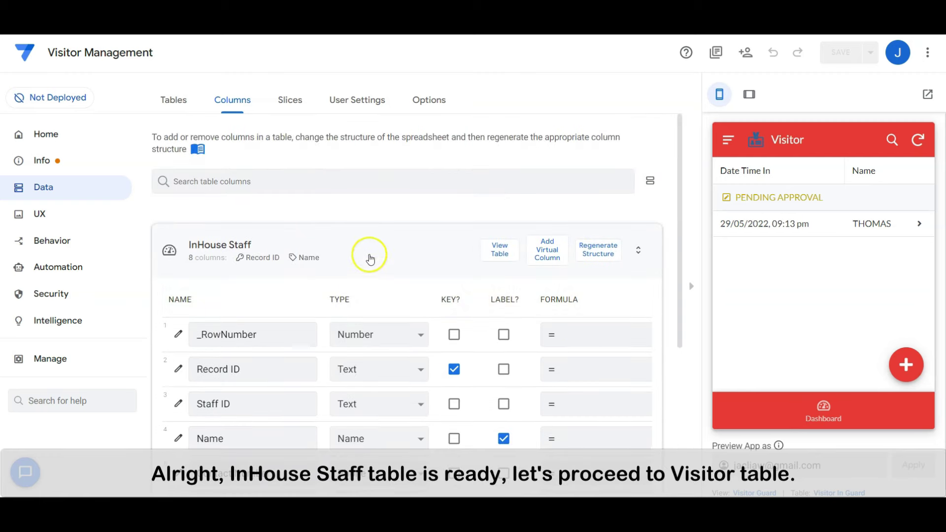
Collapse the InHouse Staff table and expand the Visitor table to look through its full column list.
{"action": "left_click", "coordinate": [367, 251]}
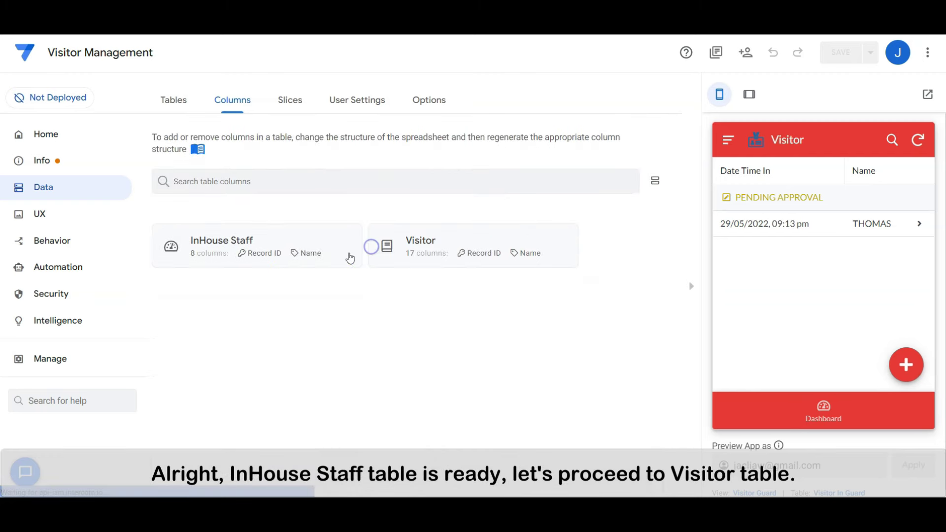
{"action": "left_click", "coordinate": [424, 239]}
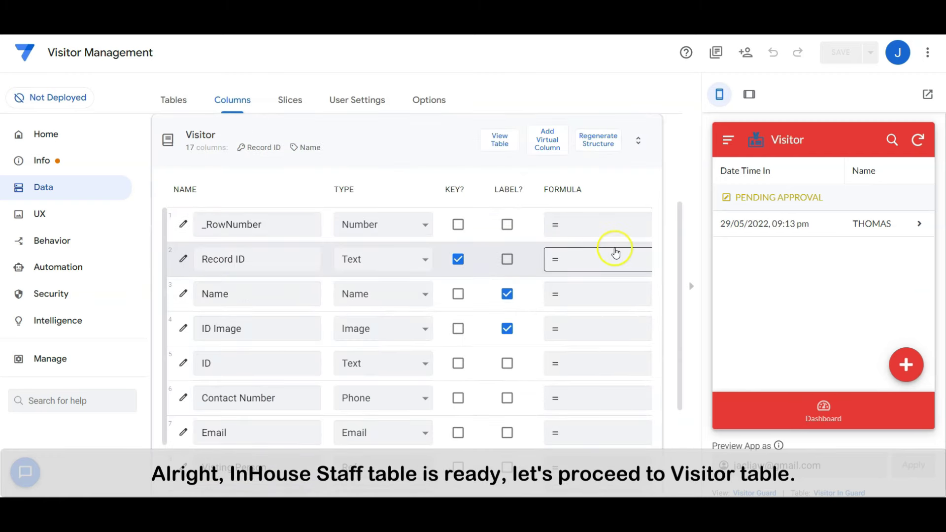
{"action": "scroll", "coordinate": [616, 253], "scroll_direction": "down", "scroll_amount": 7}
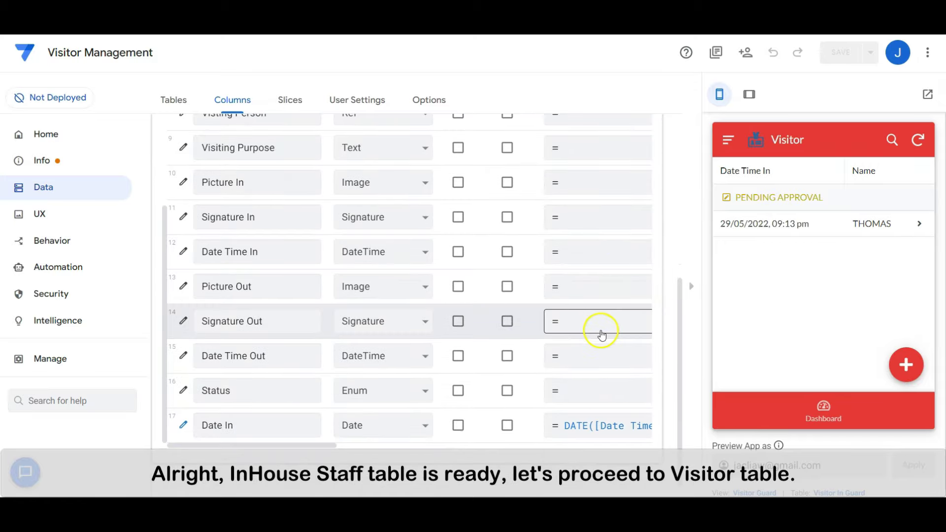
{"action": "scroll", "coordinate": [641, 337], "scroll_direction": "up", "scroll_amount": 10}
Review the Visitor table's Record ID column settings, including its type details and auto-compute formulas.
{"action": "left_click", "coordinate": [183, 329]}
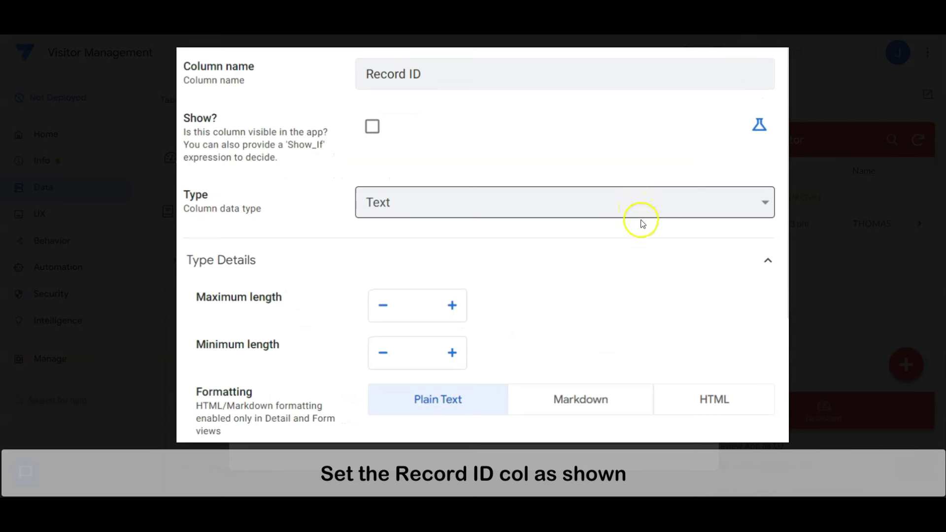
{"action": "scroll", "coordinate": [650, 253], "scroll_direction": "down", "scroll_amount": 5}
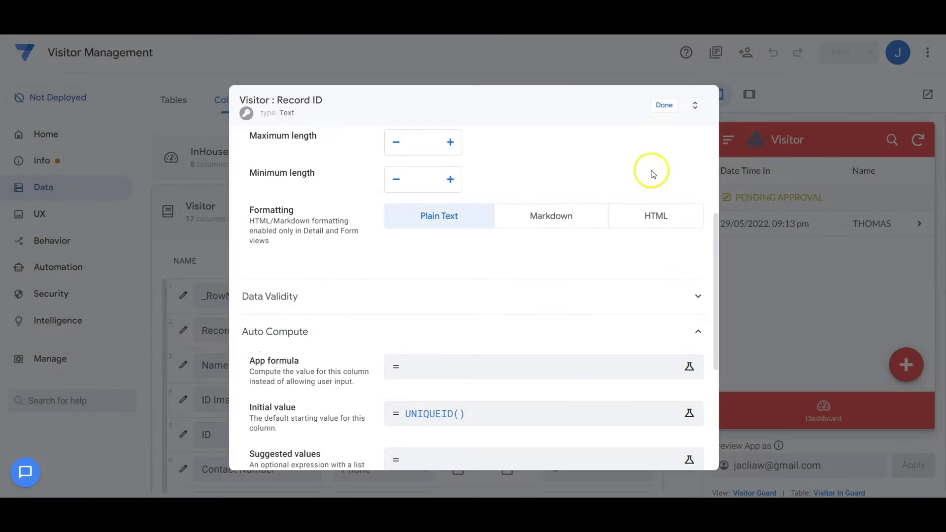
{"action": "left_click", "coordinate": [664, 102]}
Review the settings of the Name and ID Image columns in the Visitor table.
{"action": "left_click", "coordinate": [208, 366]}
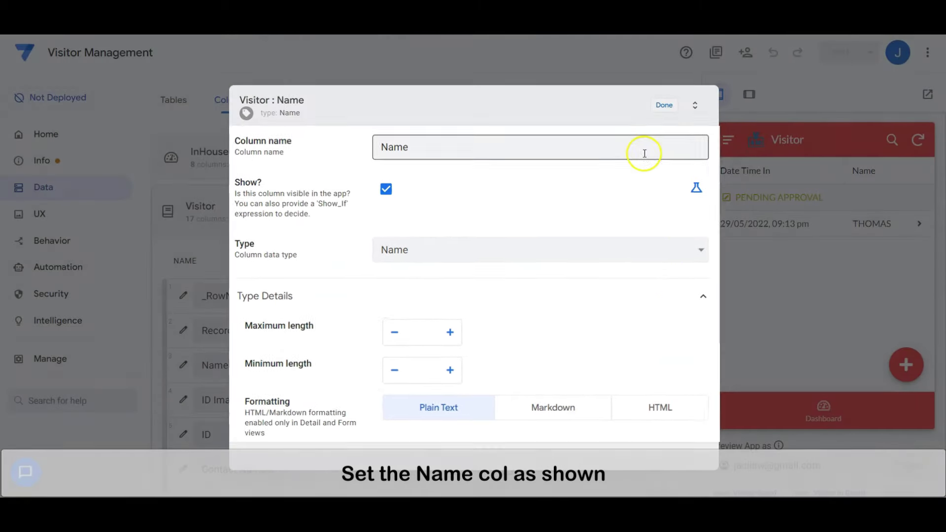
{"action": "left_click", "coordinate": [665, 102]}
{"action": "left_click", "coordinate": [175, 404]}
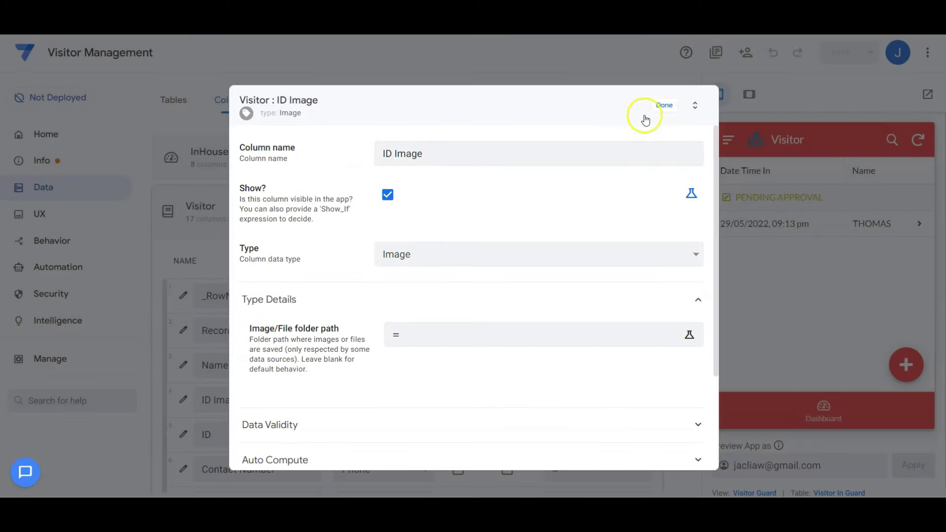
{"action": "left_click", "coordinate": [651, 106]}
Review the settings of the ID and Contact Number columns in the Visitor table.
{"action": "left_click", "coordinate": [182, 436]}
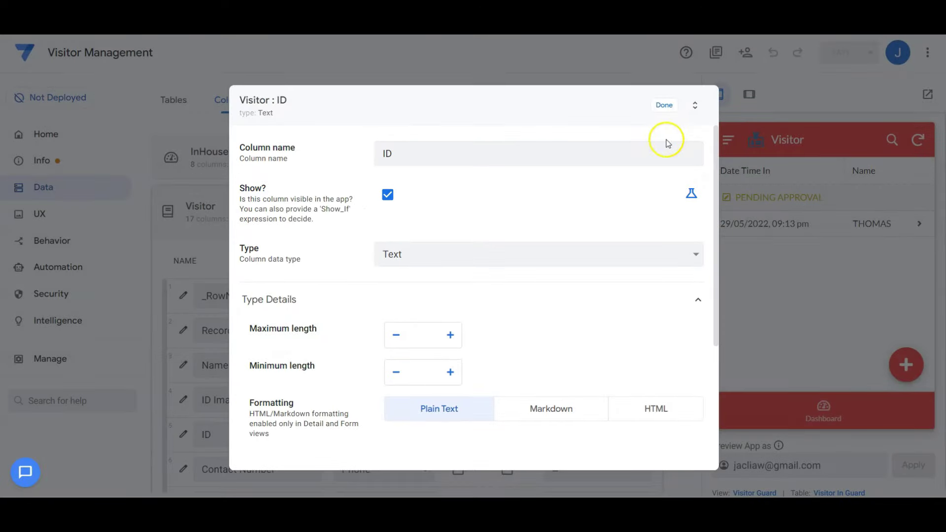
{"action": "left_click", "coordinate": [671, 107]}
{"action": "left_click", "coordinate": [182, 469]}
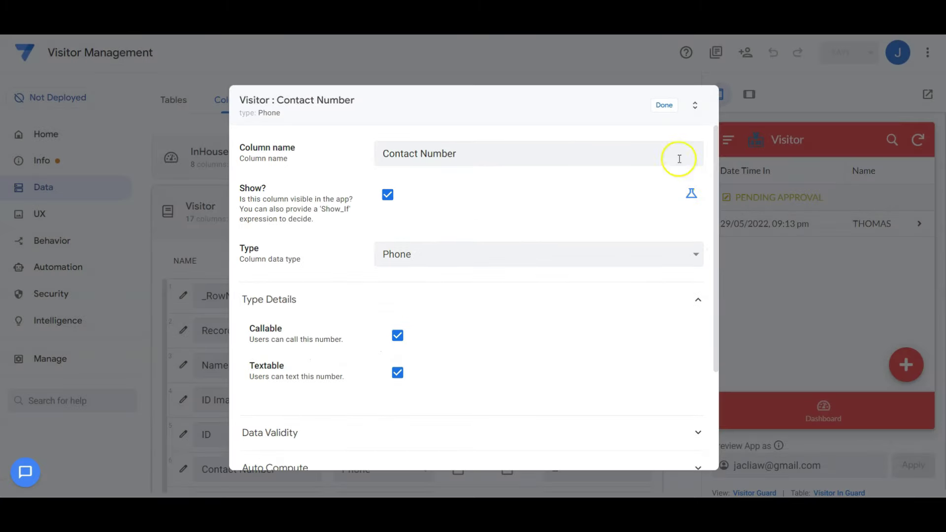
{"action": "left_click", "coordinate": [664, 103]}
Review the Visitor table's Email and Visting Person column settings, including the source table Visting Person references.
{"action": "scroll", "coordinate": [686, 326], "scroll_direction": "down", "scroll_amount": 5}
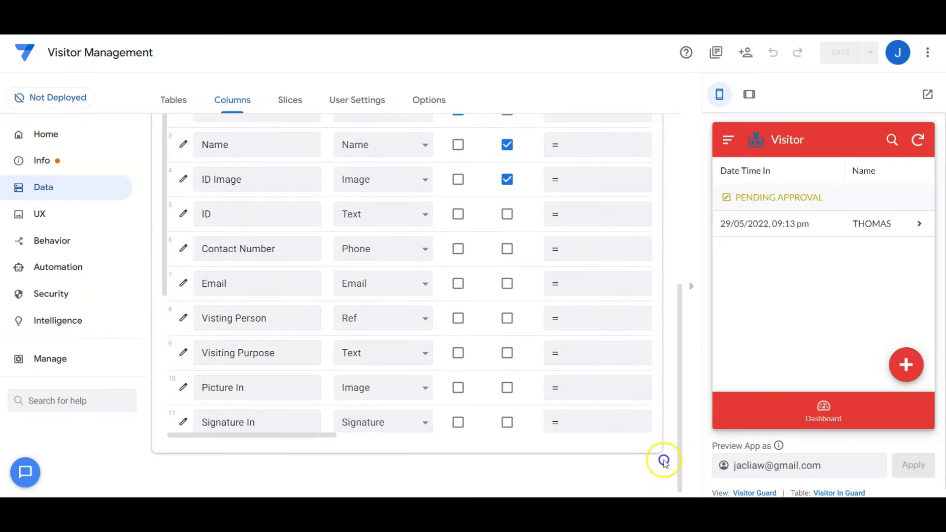
{"action": "left_click", "coordinate": [183, 282]}
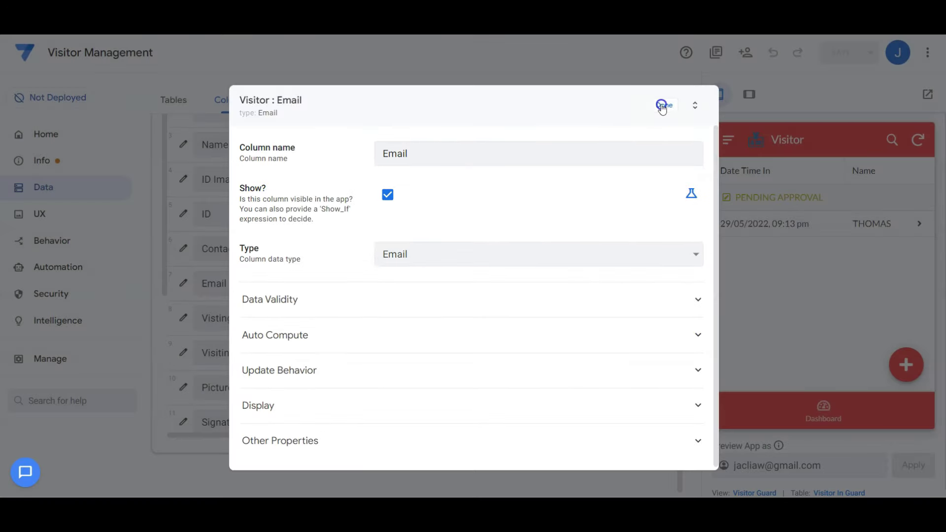
{"action": "left_click", "coordinate": [661, 101]}
{"action": "left_click", "coordinate": [184, 322]}
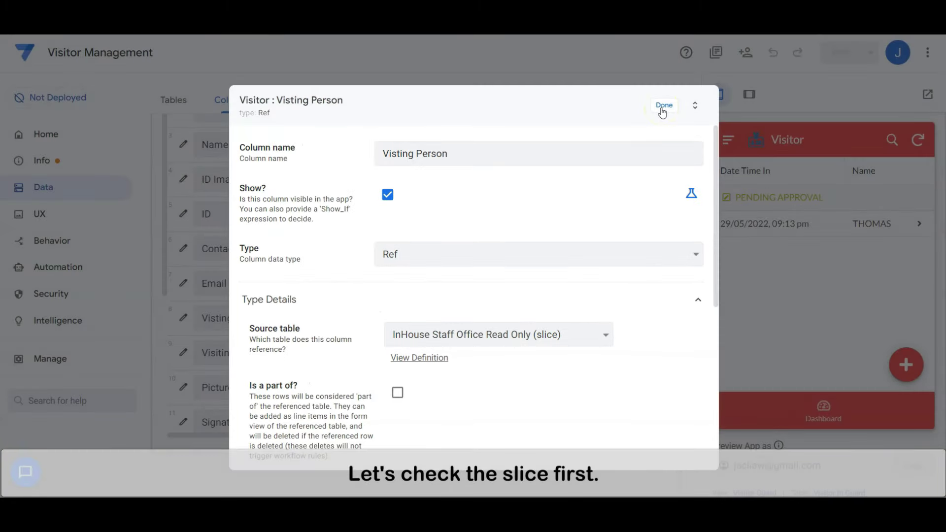
{"action": "left_click", "coordinate": [663, 113]}
Examine the InHouse Staff Office Read Only slice's row filter condition, included columns and update mode.
{"action": "left_click", "coordinate": [290, 100]}
{"action": "left_click", "coordinate": [321, 332]}
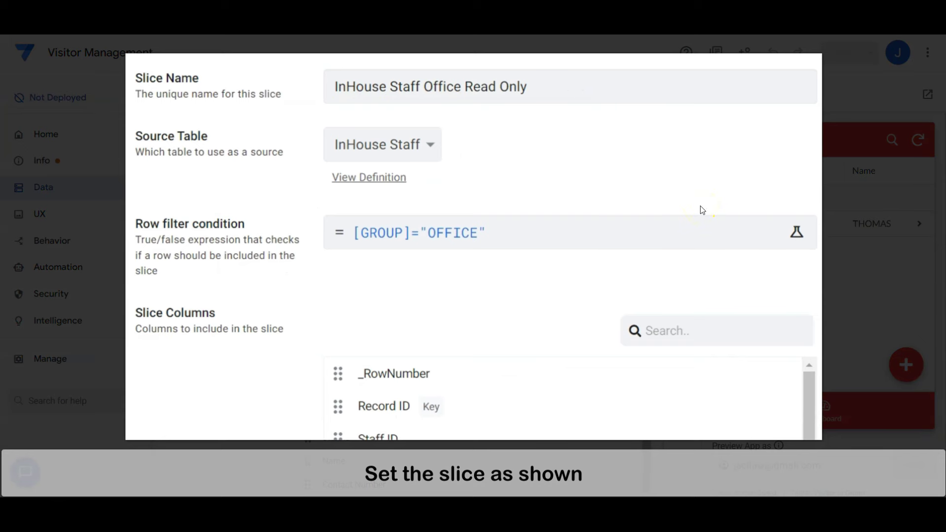
{"action": "scroll", "coordinate": [799, 216], "scroll_direction": "down", "scroll_amount": 8}
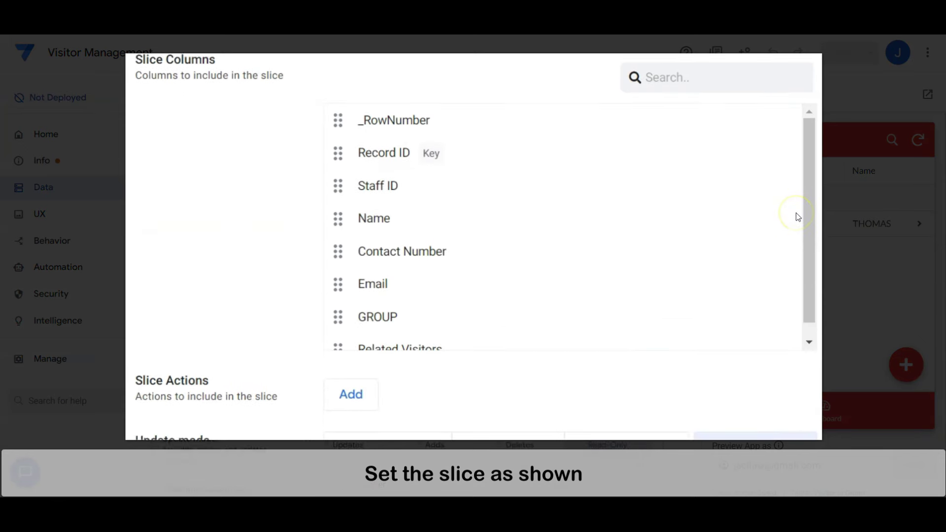
{"action": "scroll", "coordinate": [798, 216], "scroll_direction": "down", "scroll_amount": 1}
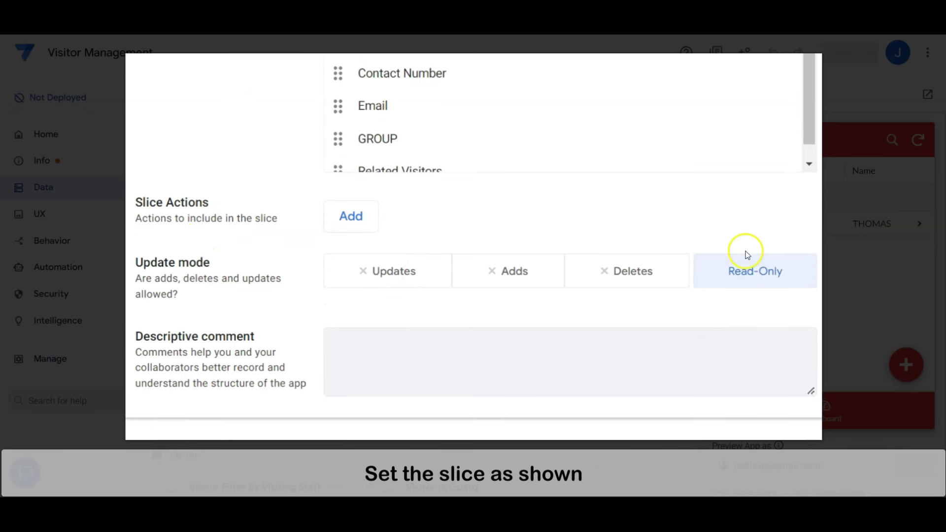
{"action": "left_click", "coordinate": [803, 280]}
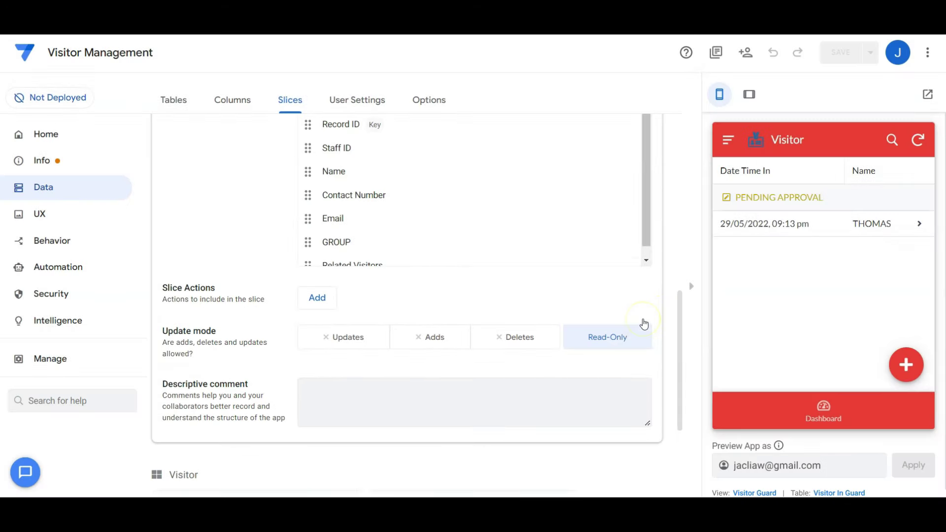
{"action": "scroll", "coordinate": [643, 323], "scroll_direction": "up", "scroll_amount": 5}
{"action": "scroll", "coordinate": [643, 323], "scroll_direction": "up", "scroll_amount": 3}
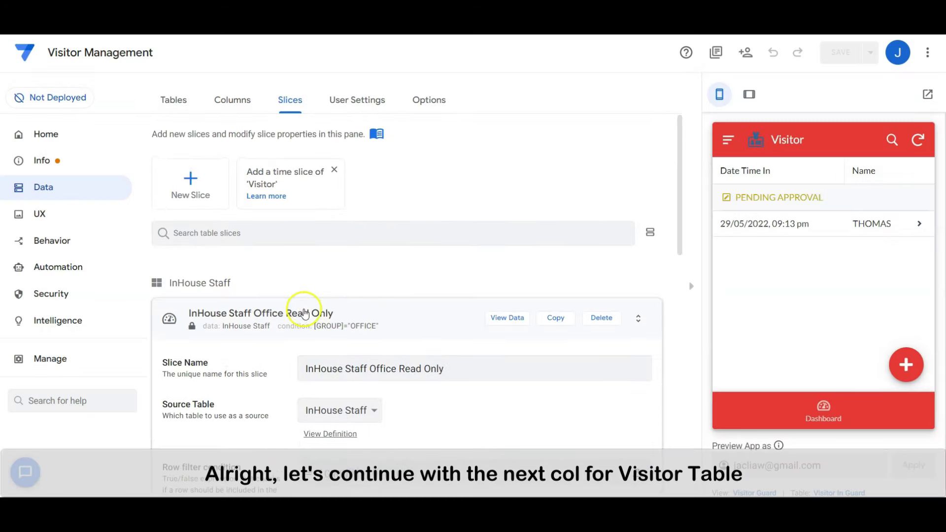
Collapse the slice and return to the Visitor table's columns to review the Visiting Purpose settings.
{"action": "left_click", "coordinate": [303, 310]}
{"action": "left_click", "coordinate": [229, 104]}
{"action": "scroll", "coordinate": [535, 328], "scroll_direction": "down", "scroll_amount": 8}
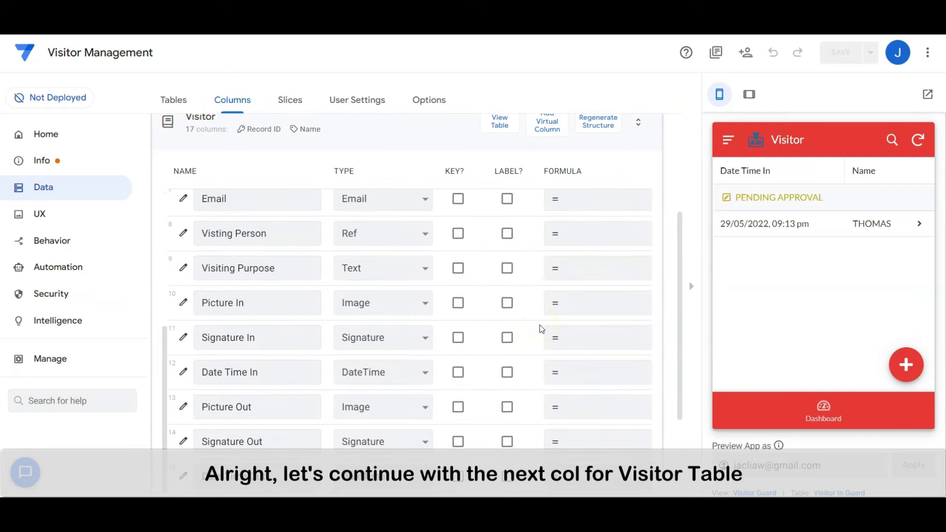
{"action": "left_click", "coordinate": [183, 268]}
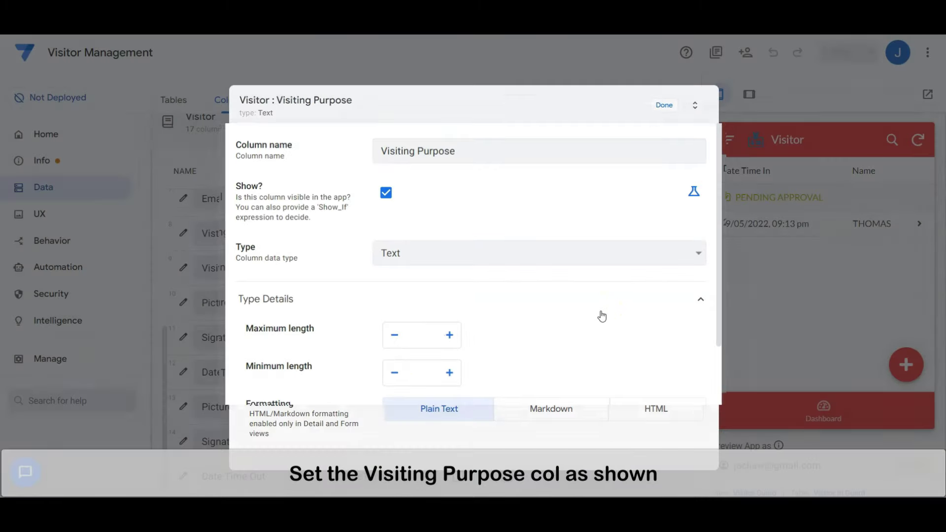
{"action": "left_click", "coordinate": [661, 104]}
Review the settings of the Picture In and Signature In columns in the Visitor table.
{"action": "left_click", "coordinate": [185, 304]}
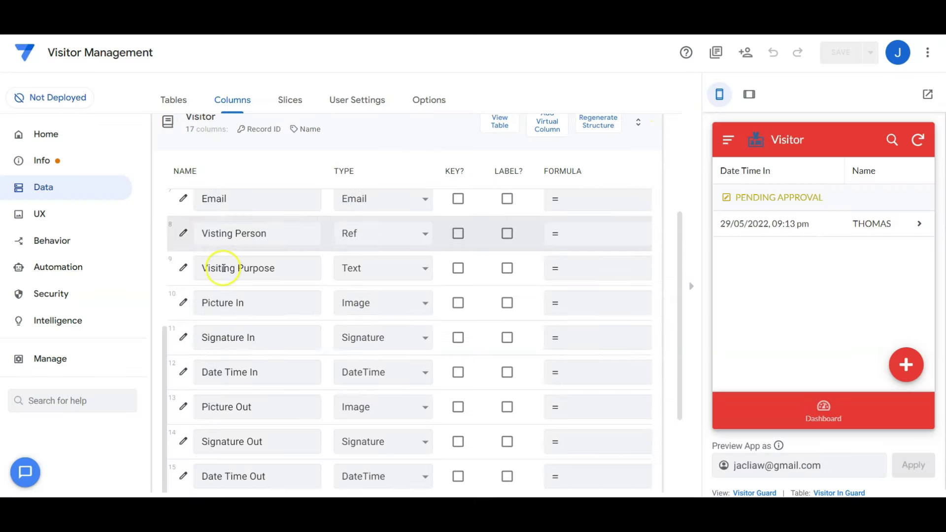
{"action": "left_click", "coordinate": [183, 338]}
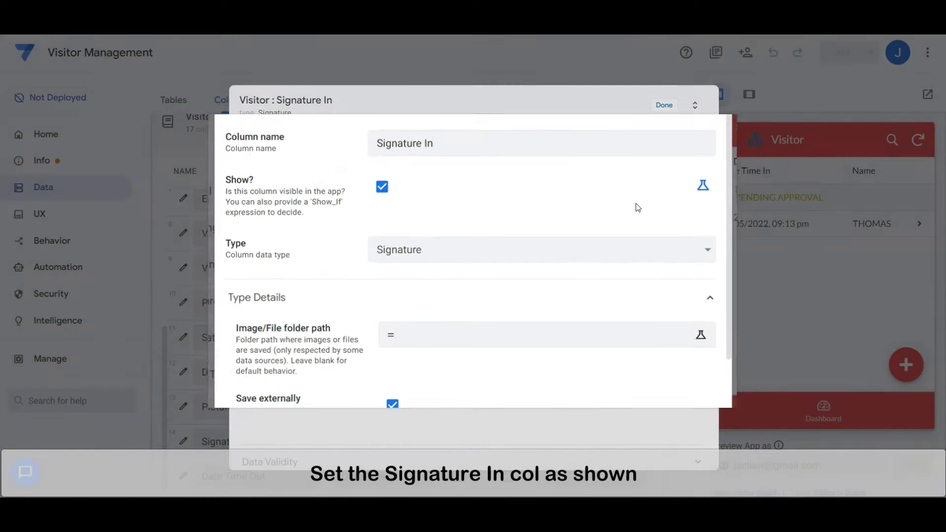
{"action": "left_click", "coordinate": [718, 136]}
{"action": "left_click", "coordinate": [664, 105]}
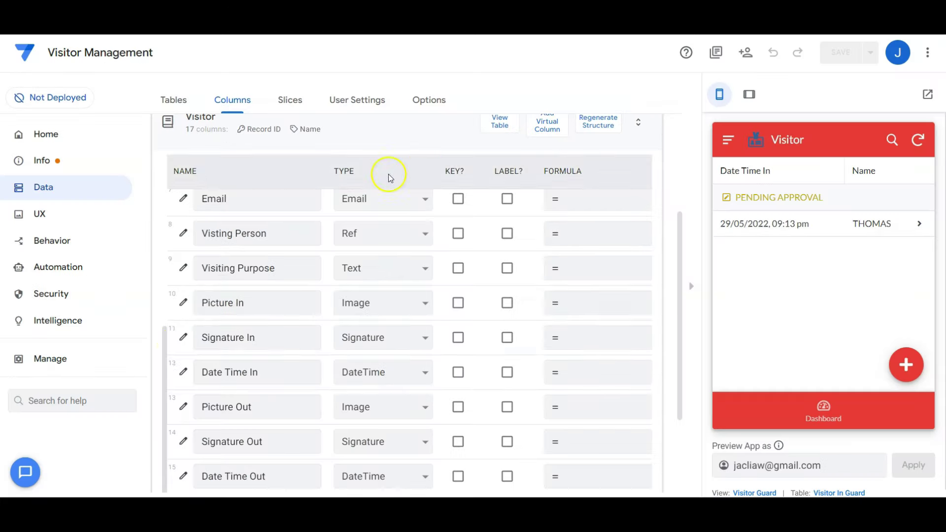
Review the Visitor table's Date Time In column settings, including its date options and initial value.
{"action": "left_click", "coordinate": [182, 371]}
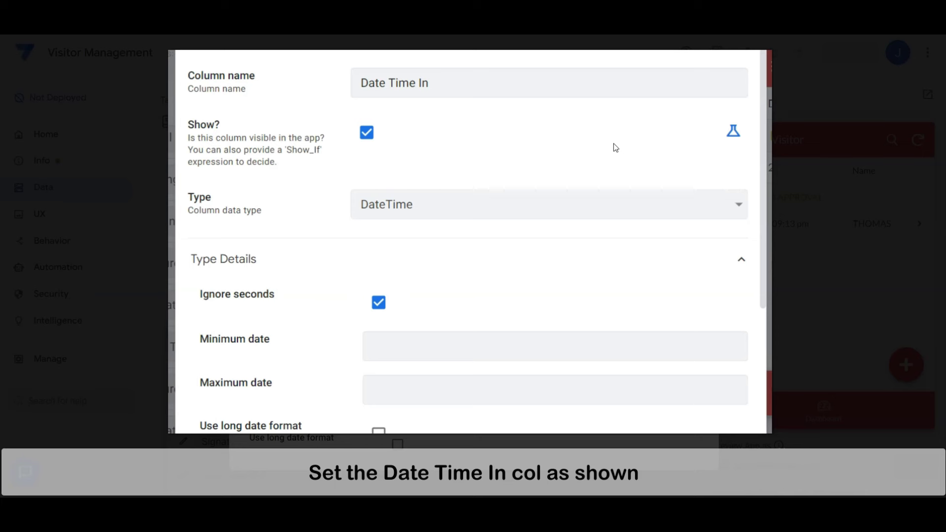
{"action": "scroll", "coordinate": [639, 422], "scroll_direction": "down", "scroll_amount": 5}
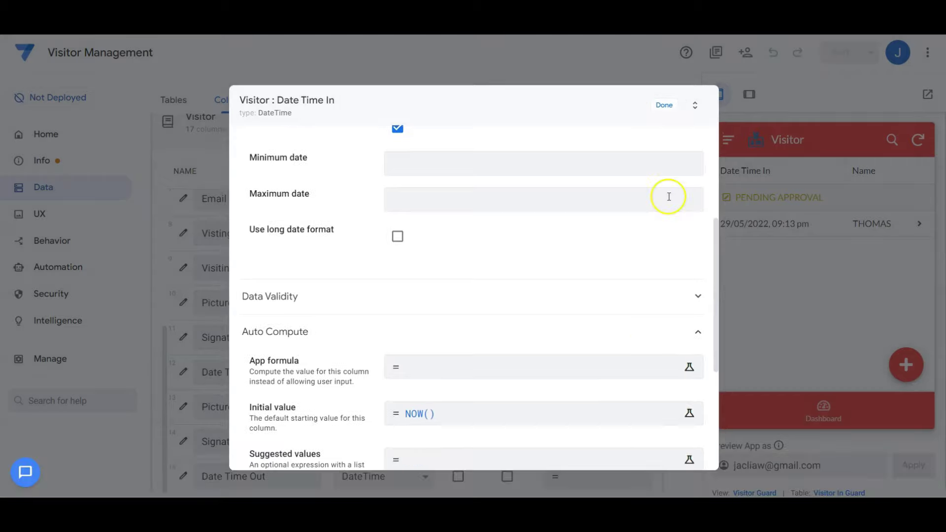
{"action": "left_click", "coordinate": [661, 104]}
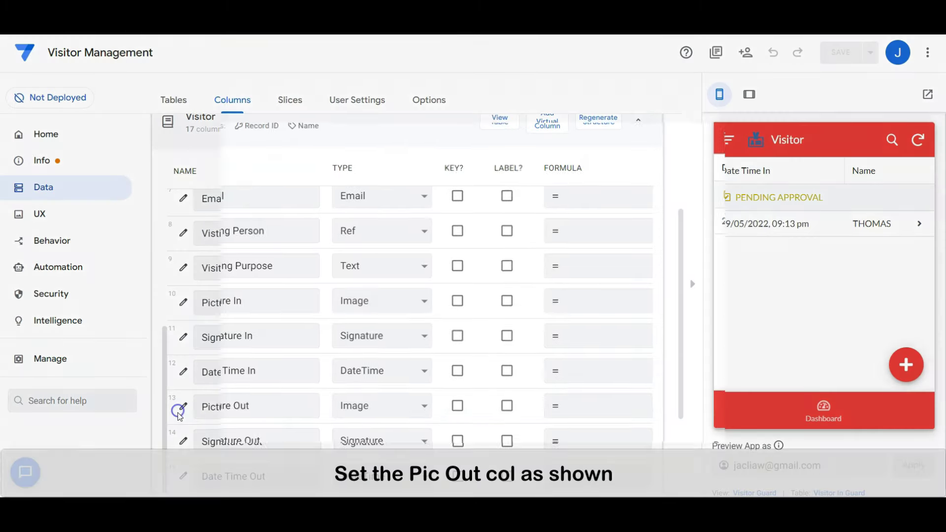
Review the Visitor table's Picture Out and Signature Out columns, including the Show conditions that control their visibility.
{"action": "left_click", "coordinate": [183, 406]}
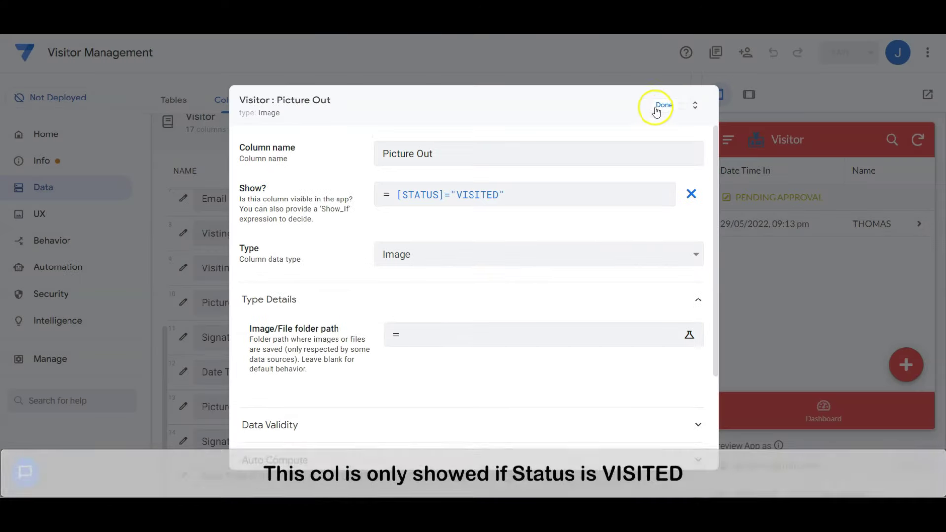
{"action": "left_click", "coordinate": [665, 106]}
{"action": "left_click", "coordinate": [184, 442]}
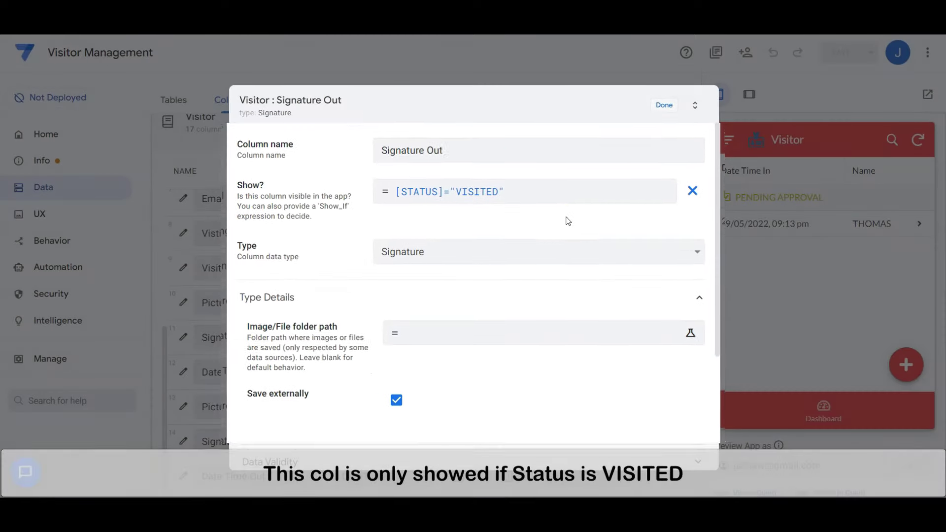
{"action": "left_click", "coordinate": [662, 102]}
Review the settings of the Date Time Out column in the Visitor table.
{"action": "scroll", "coordinate": [525, 370], "scroll_direction": "down", "scroll_amount": 1}
{"action": "left_click", "coordinate": [183, 342]}
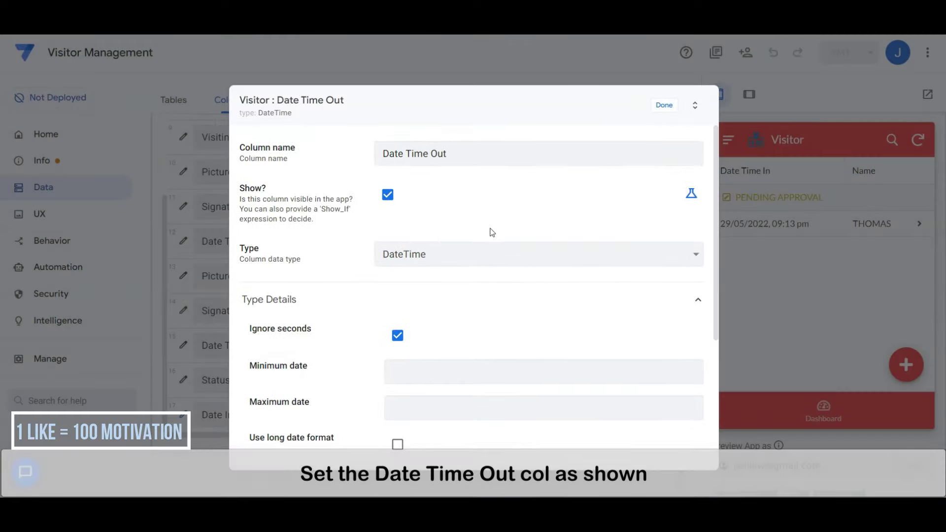
{"action": "left_click", "coordinate": [665, 104]}
Review the Visitor table's Status column, including its enum values, base type, input mode and initial value.
{"action": "left_click", "coordinate": [182, 379]}
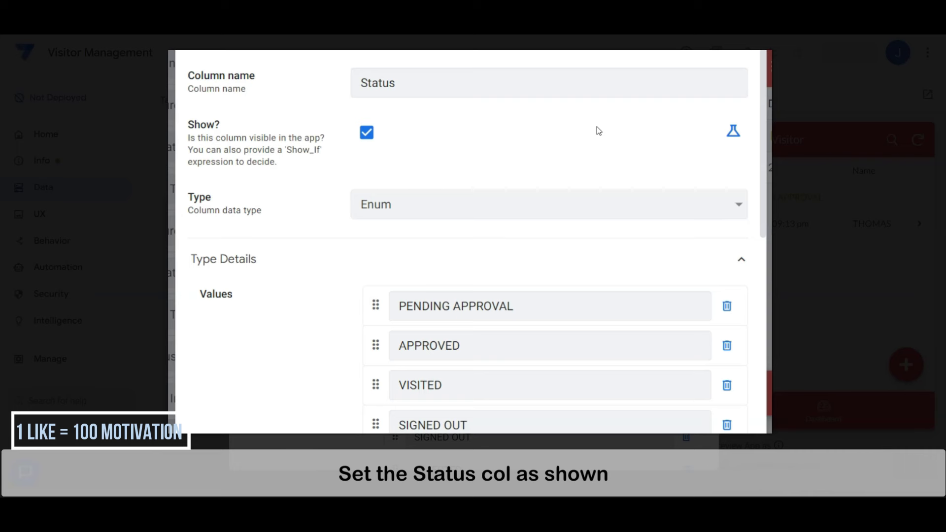
{"action": "scroll", "coordinate": [596, 126], "scroll_direction": "down", "scroll_amount": 5}
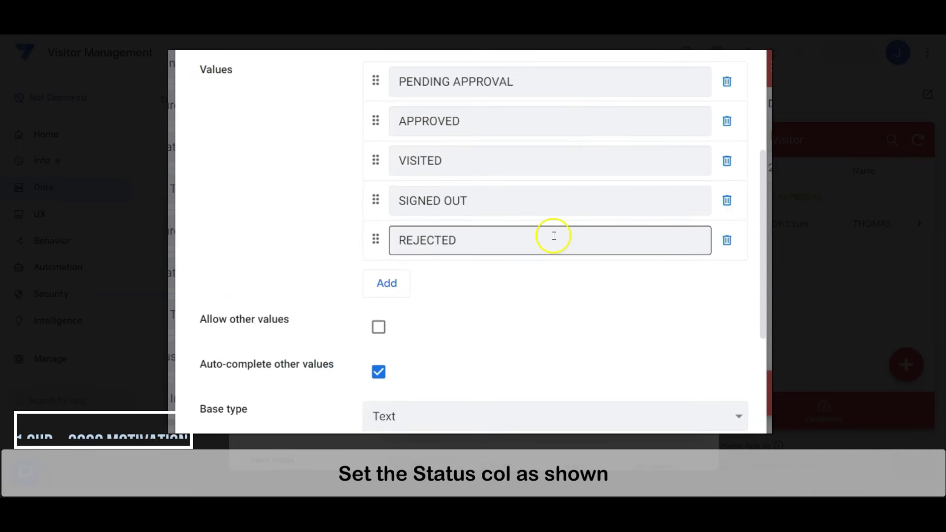
{"action": "scroll", "coordinate": [552, 256], "scroll_direction": "down", "scroll_amount": 4}
{"action": "left_click", "coordinate": [547, 365]}
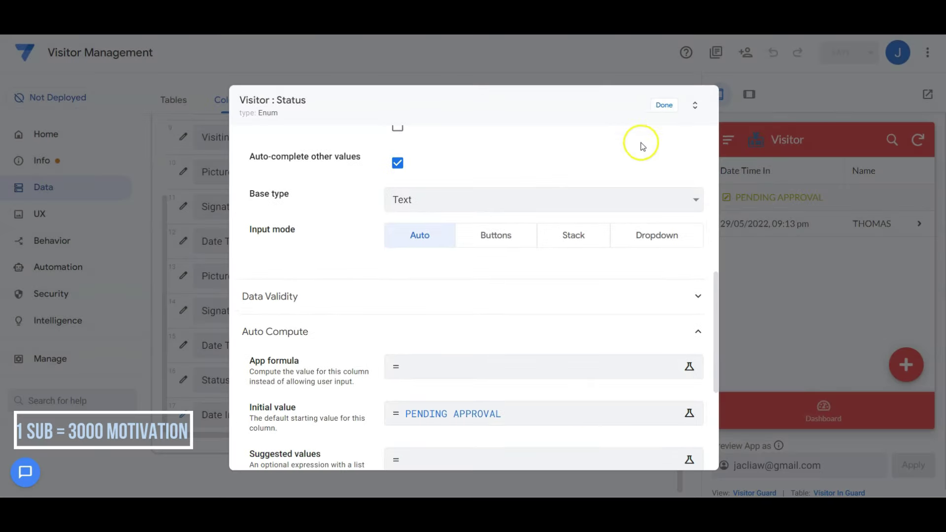
{"action": "left_click", "coordinate": [663, 103]}
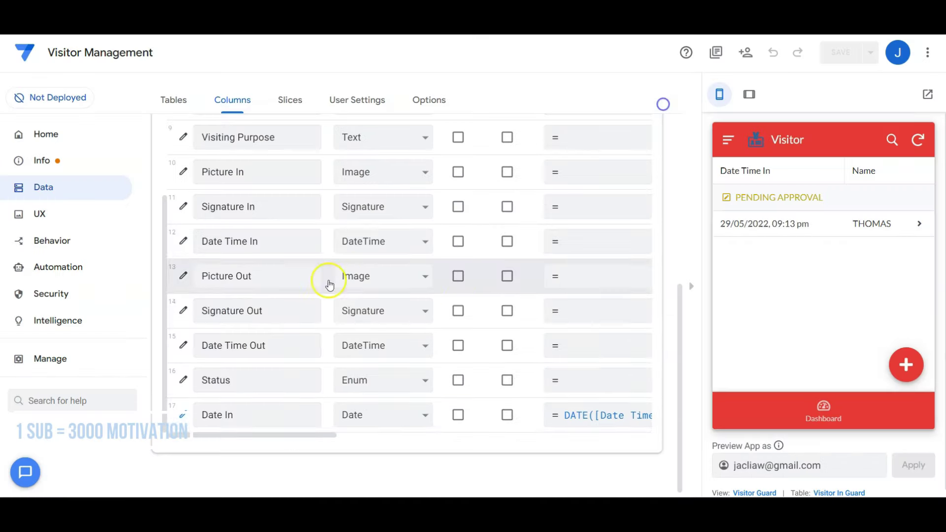
Review the Visitor table's virtual Date In column and its app formula, and collapse the table's column list.
{"action": "left_click", "coordinate": [184, 414]}
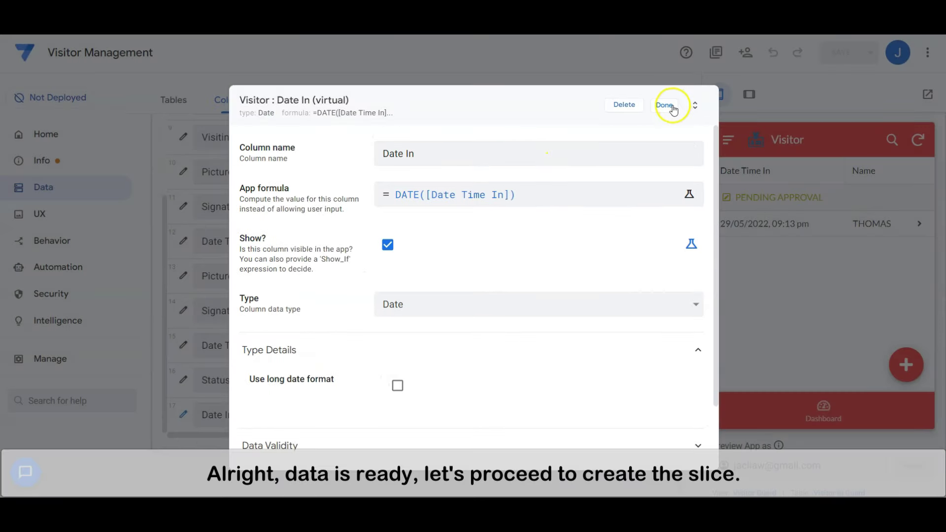
{"action": "left_click", "coordinate": [669, 104]}
{"action": "scroll", "coordinate": [543, 269], "scroll_direction": "up", "scroll_amount": 10}
{"action": "left_click", "coordinate": [442, 298]}
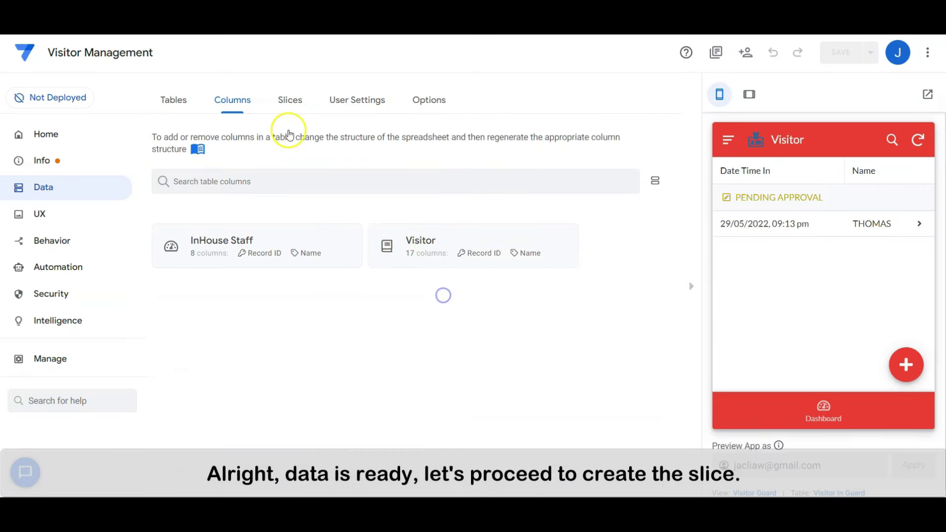
Review the Visitor Filter By Visiting Staff slice, including its row filter expression, slice columns, slice actions and update mode.
{"action": "left_click", "coordinate": [285, 105]}
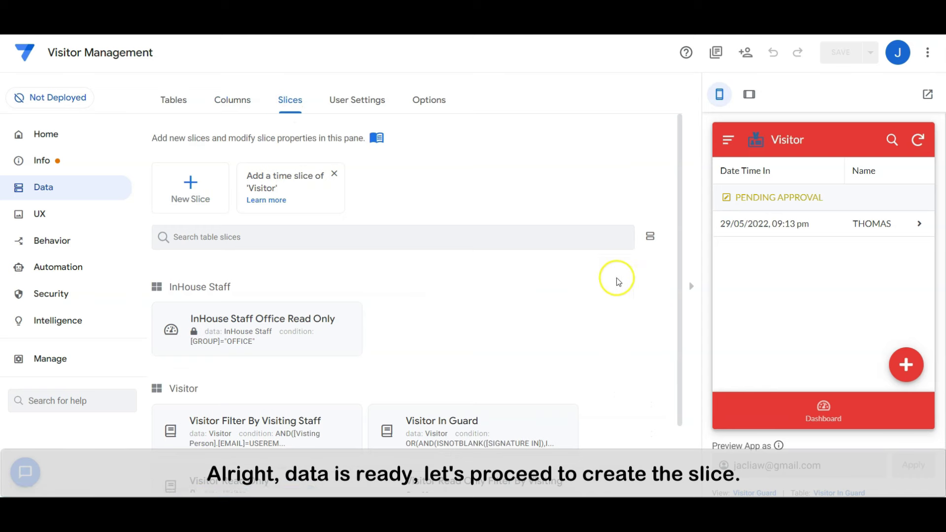
{"action": "scroll", "coordinate": [636, 286], "scroll_direction": "down", "scroll_amount": 2}
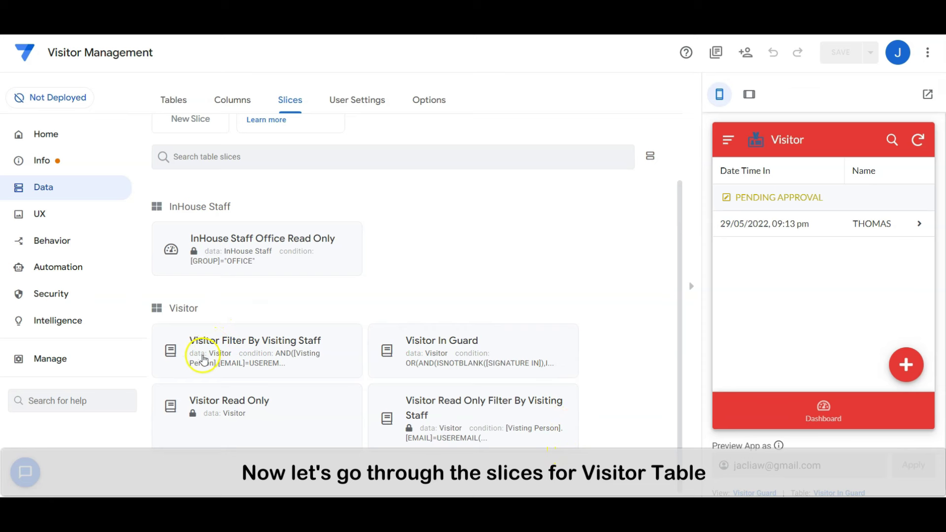
{"action": "left_click", "coordinate": [294, 357]}
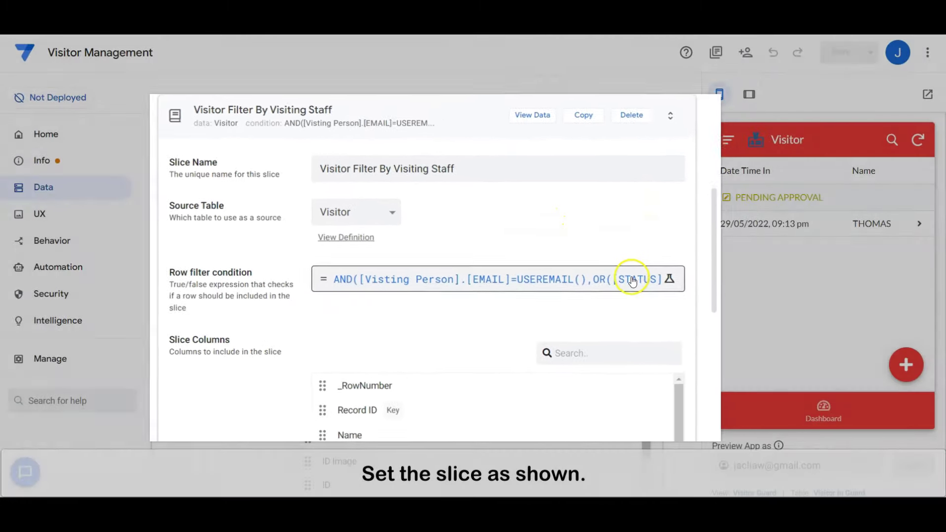
{"action": "left_click", "coordinate": [602, 289]}
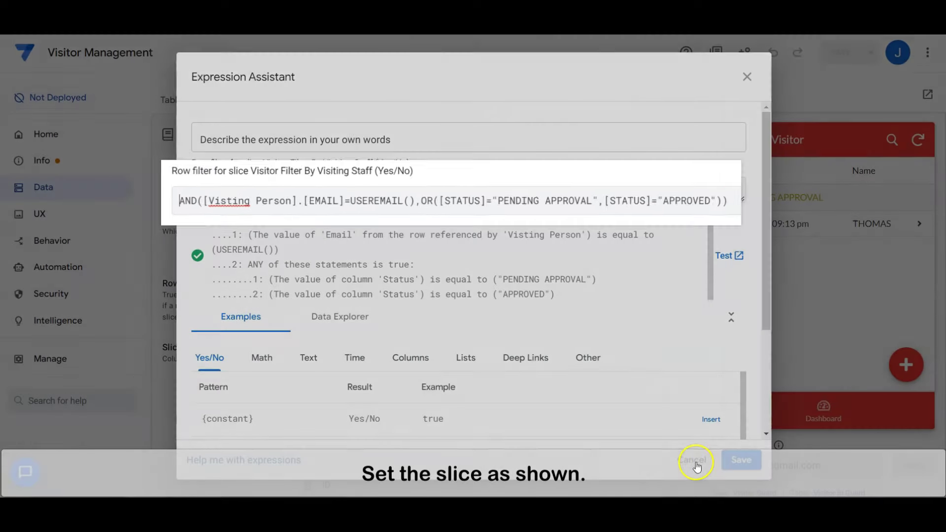
{"action": "left_click", "coordinate": [696, 464]}
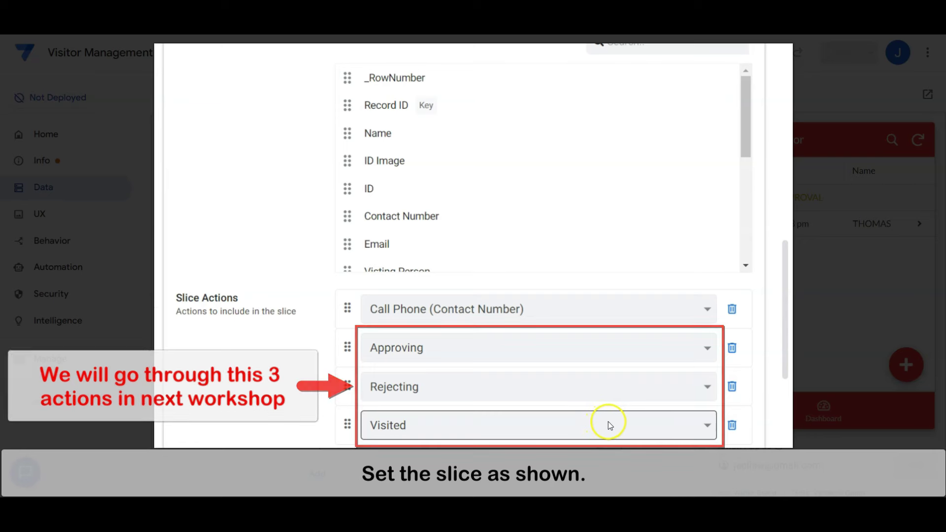
{"action": "scroll", "coordinate": [622, 438], "scroll_direction": "down", "scroll_amount": 1}
{"action": "scroll", "coordinate": [622, 439], "scroll_direction": "down", "scroll_amount": 4}
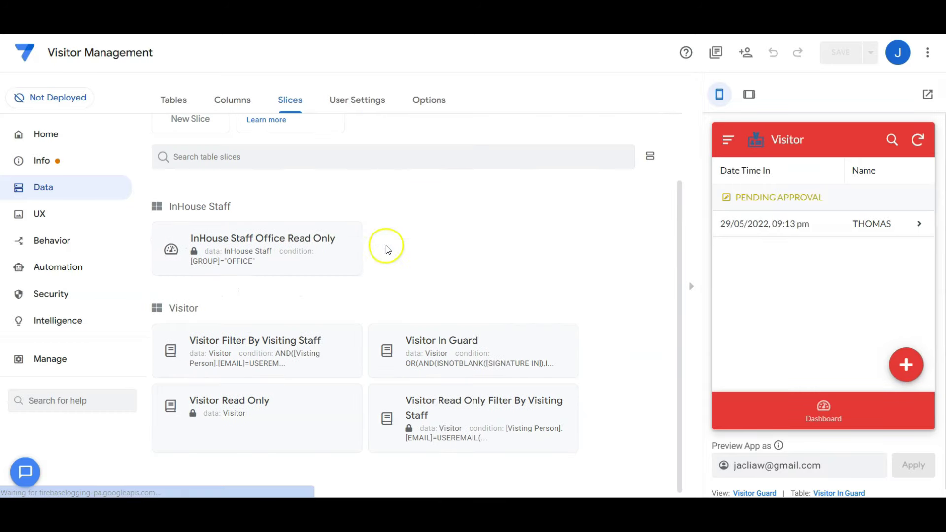
Review the Visitor In Guard slice, including its full row filter expression and remaining slice settings.
{"action": "left_click", "coordinate": [495, 340]}
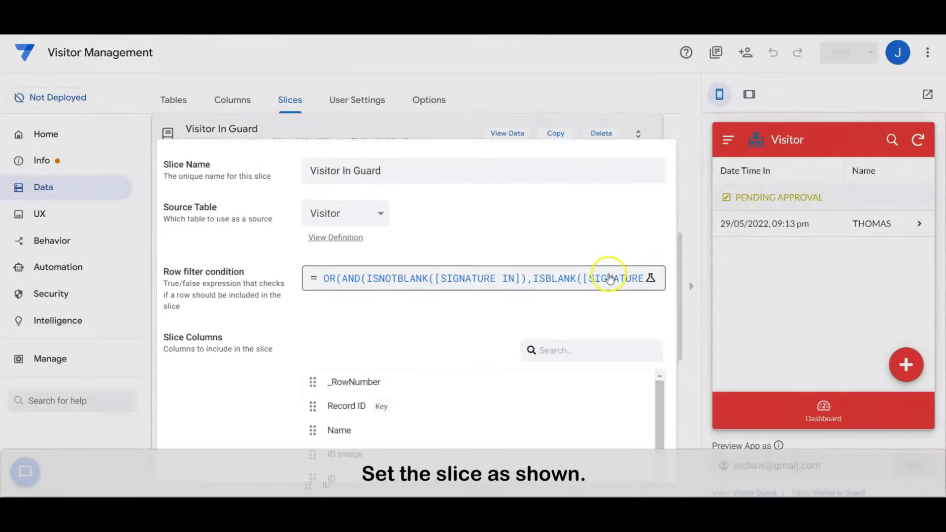
{"action": "left_click", "coordinate": [603, 277]}
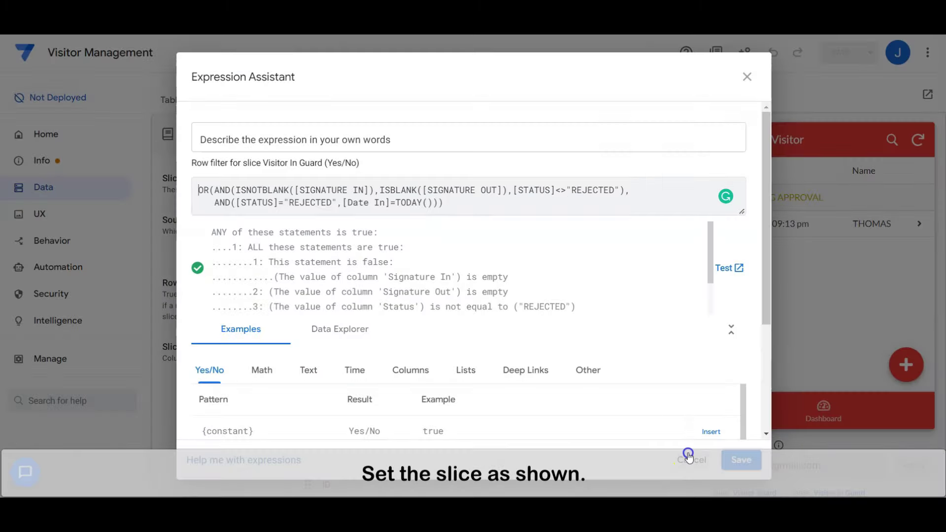
{"action": "left_click", "coordinate": [689, 456]}
{"action": "scroll", "coordinate": [664, 302], "scroll_direction": "down", "scroll_amount": 6}
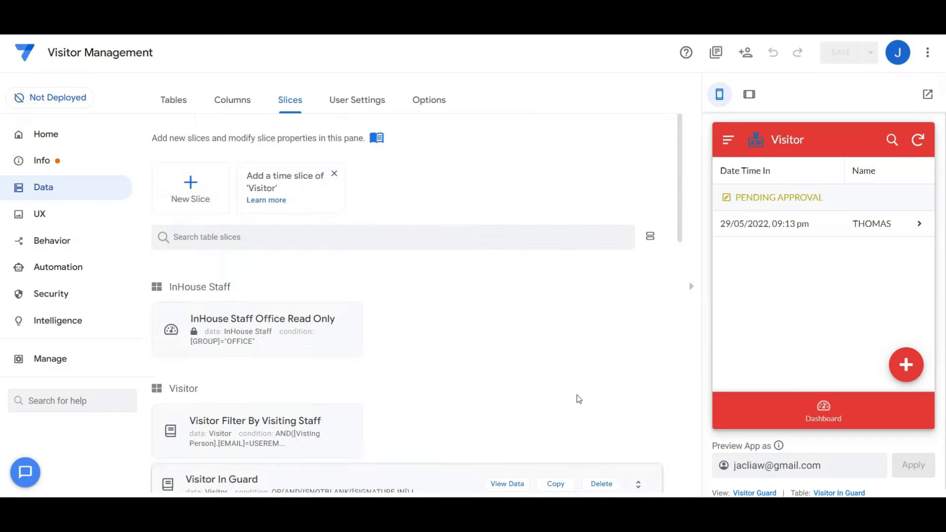
Review the Visitor Read Only slice, including its source table, slice columns and update mode.
{"action": "left_click", "coordinate": [281, 398]}
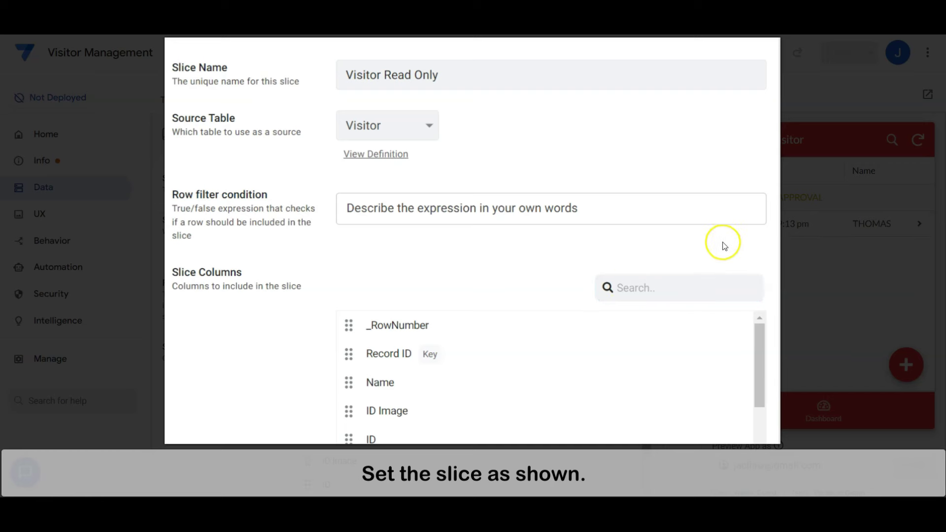
{"action": "scroll", "coordinate": [723, 245], "scroll_direction": "down", "scroll_amount": 5}
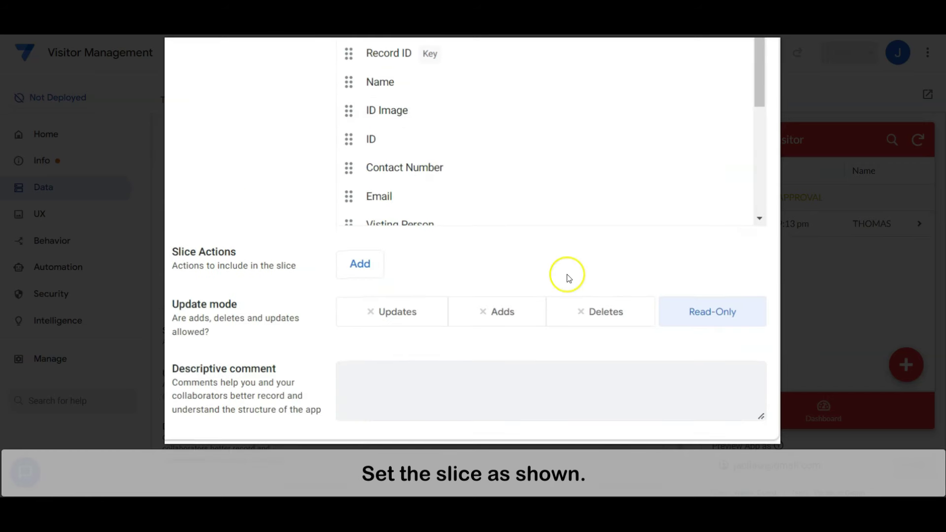
{"action": "left_click", "coordinate": [733, 316]}
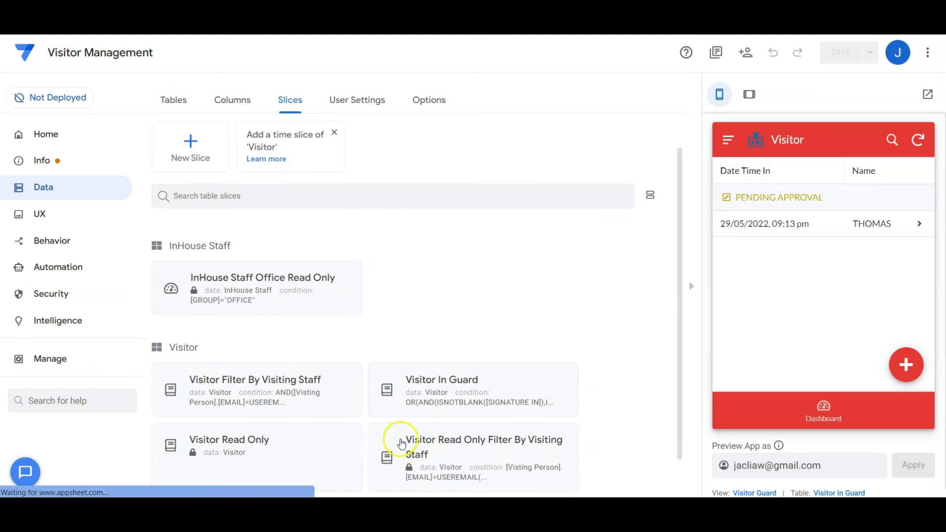
Review the row filter condition, slice columns and update mode of the Visitor Read Only Filter By Visiting Staff slice.
{"action": "left_click", "coordinate": [401, 444]}
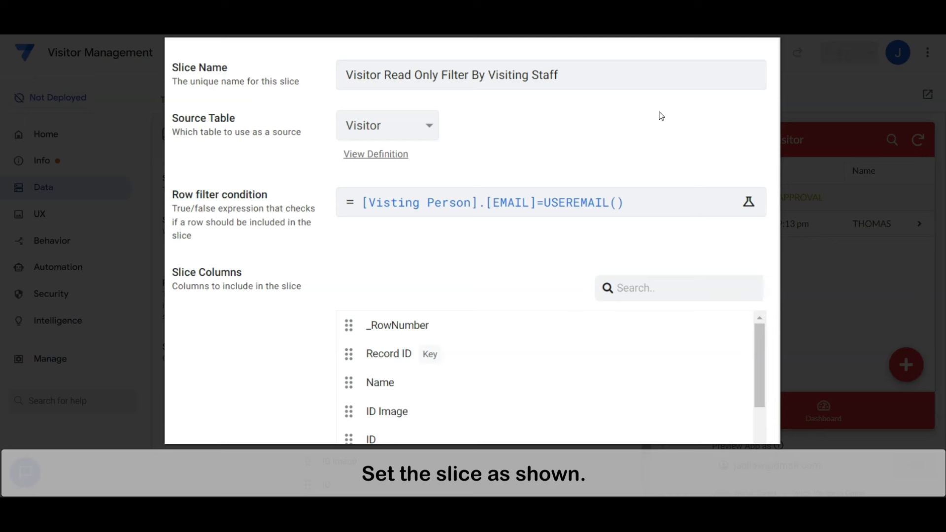
{"action": "scroll", "coordinate": [661, 116], "scroll_direction": "down", "scroll_amount": 7}
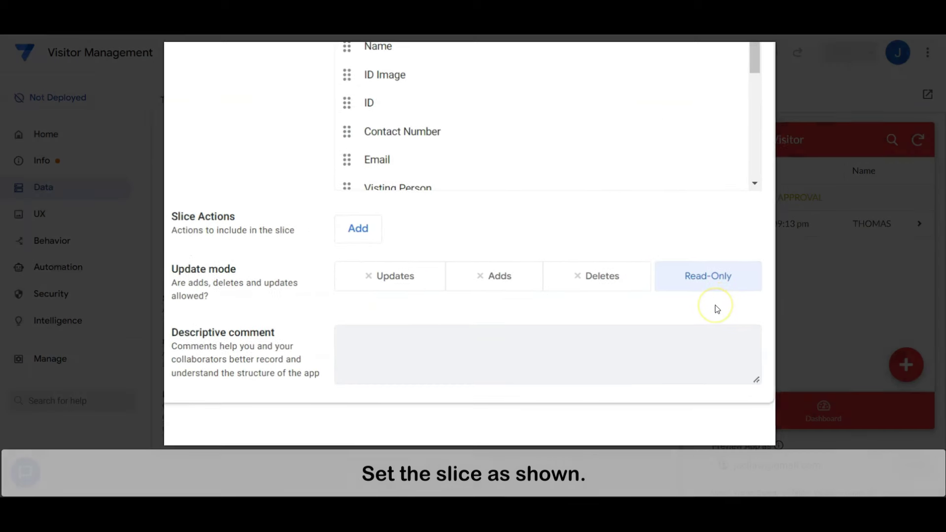
{"action": "scroll", "coordinate": [610, 374], "scroll_direction": "up", "scroll_amount": 10}
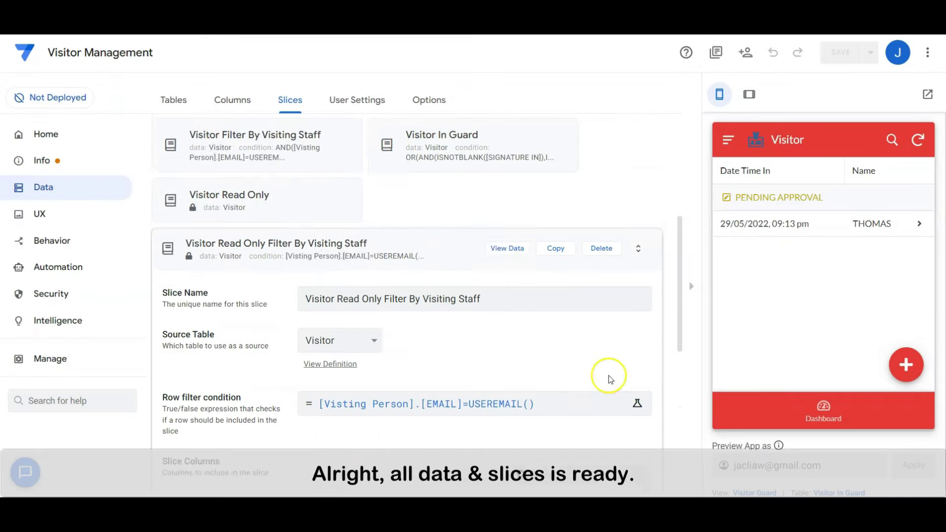
{"action": "left_click", "coordinate": [402, 342]}
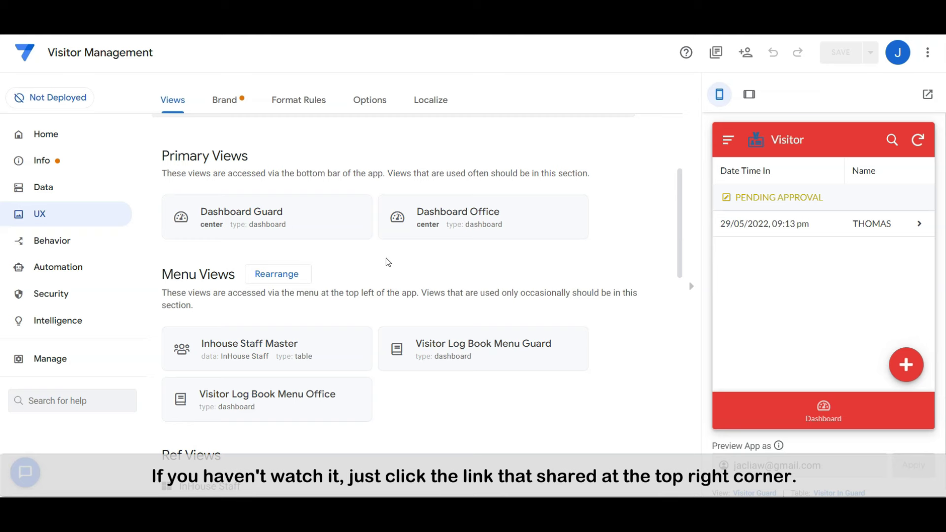
Check which slice actions are included in the Visitor Filter By Visiting Staff slice.
{"action": "left_click", "coordinate": [88, 193]}
{"action": "left_click", "coordinate": [299, 100]}
{"action": "scroll", "coordinate": [366, 275], "scroll_direction": "down", "scroll_amount": 1}
{"action": "left_click", "coordinate": [252, 364]}
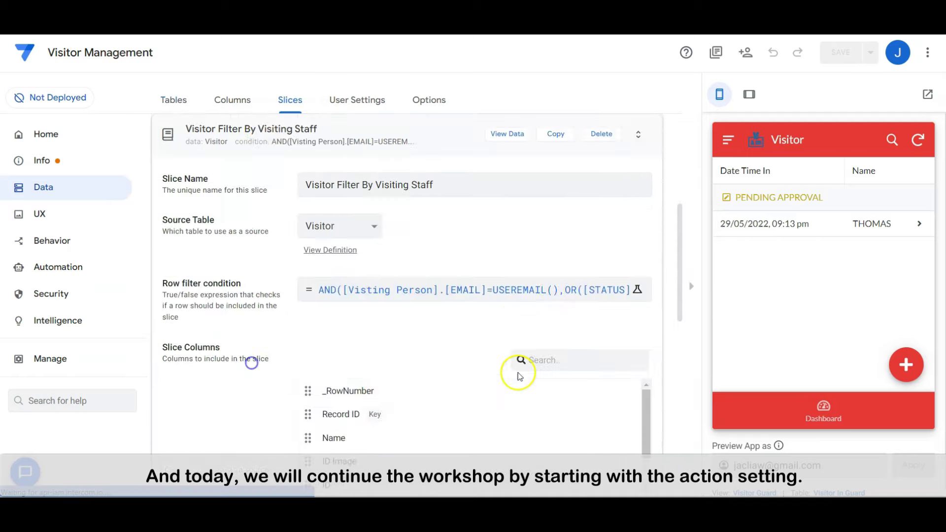
{"action": "scroll", "coordinate": [518, 373], "scroll_direction": "down", "scroll_amount": 10}
{"action": "scroll", "coordinate": [518, 373], "scroll_direction": "up", "scroll_amount": 2}
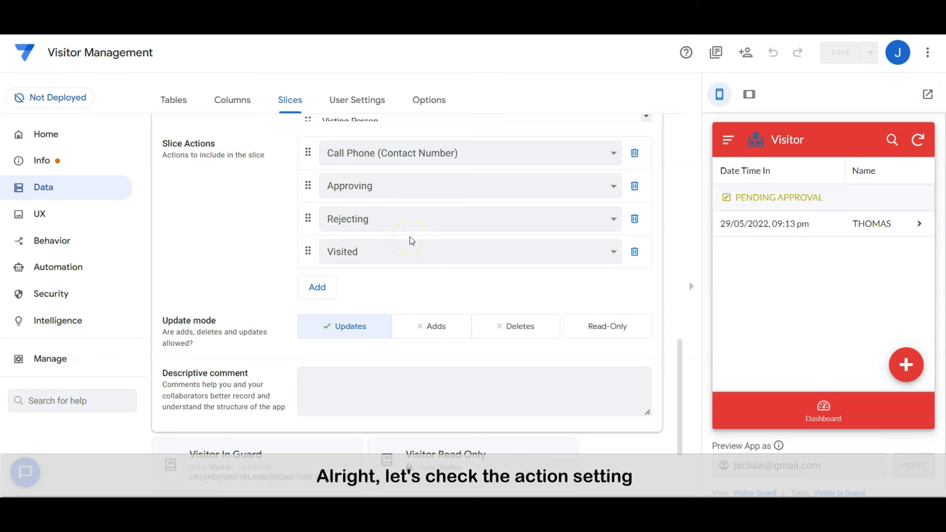
Review the Visitor table's Approving action, including the column value it sets, its icon and its prominence.
{"action": "left_click", "coordinate": [37, 242]}
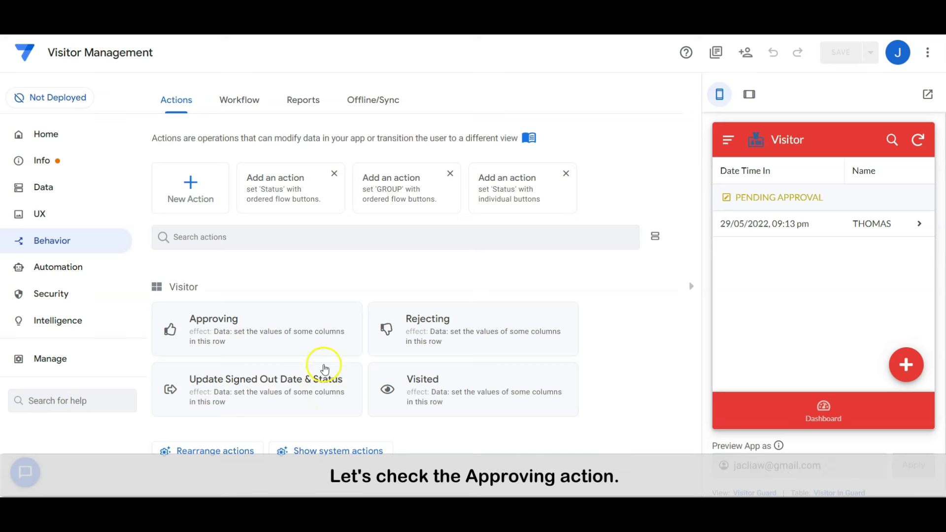
{"action": "left_click", "coordinate": [321, 326]}
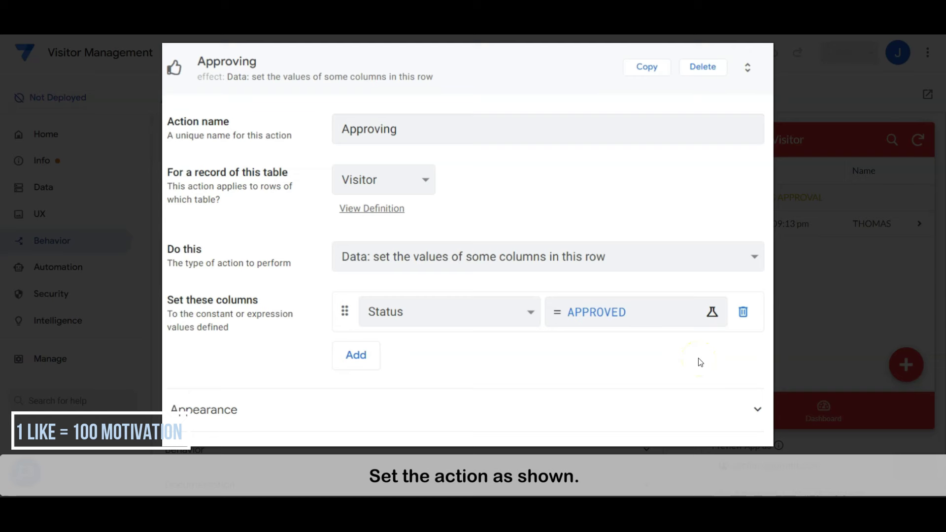
{"action": "left_click", "coordinate": [665, 413]}
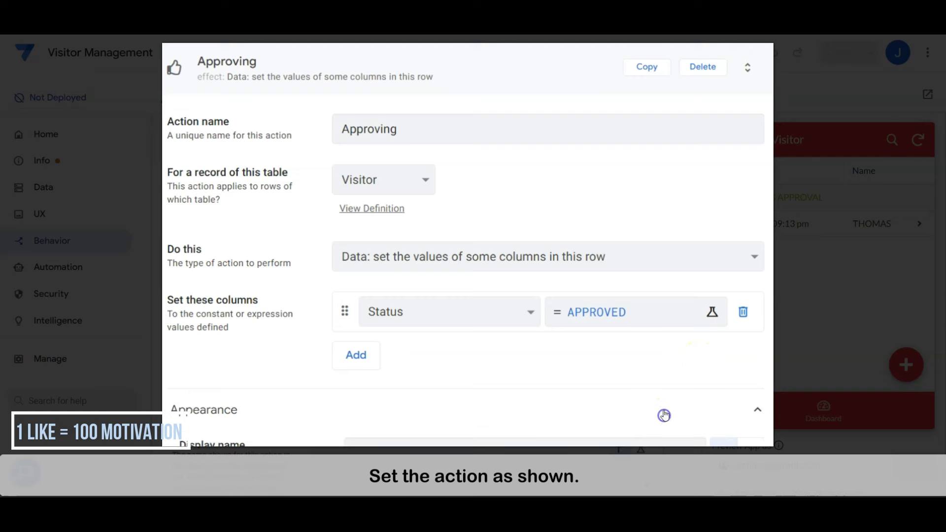
{"action": "scroll", "coordinate": [665, 414], "scroll_direction": "down", "scroll_amount": 8}
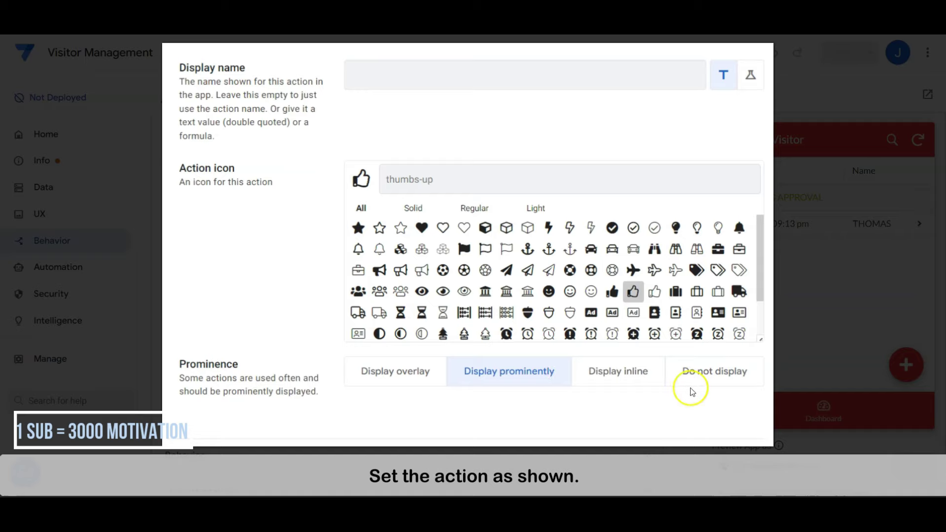
{"action": "scroll", "coordinate": [675, 392], "scroll_direction": "down", "scroll_amount": 5}
Examine the Approving action's behavior settings, including its full condition expression and confirmation message.
{"action": "left_click", "coordinate": [545, 202]}
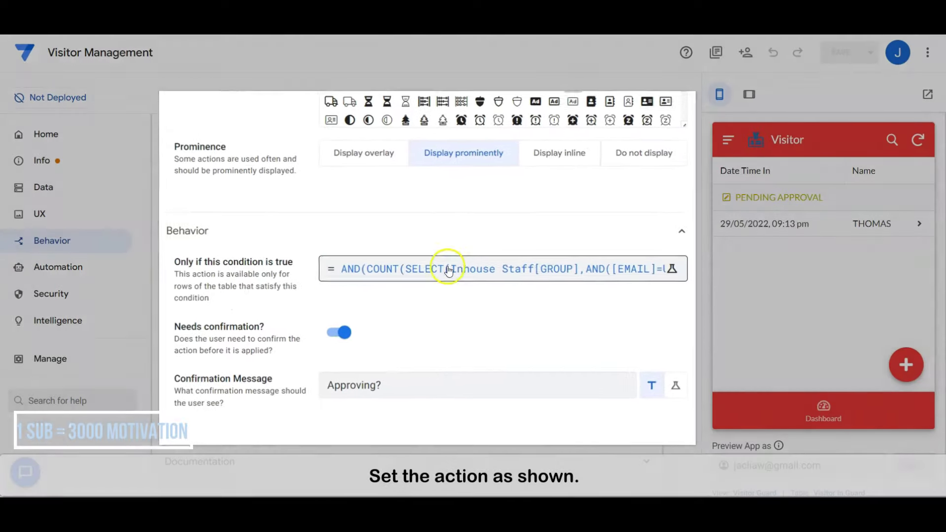
{"action": "left_click", "coordinate": [443, 268]}
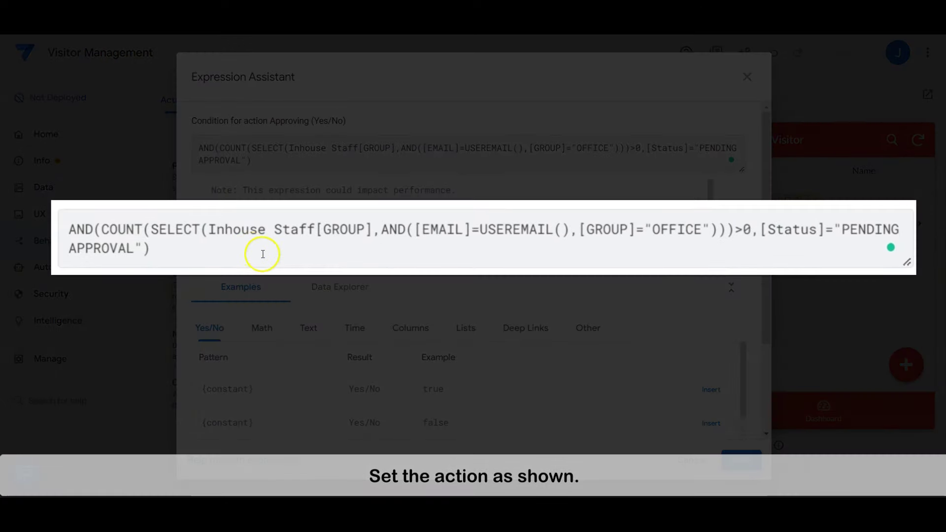
{"action": "left_click", "coordinate": [342, 211]}
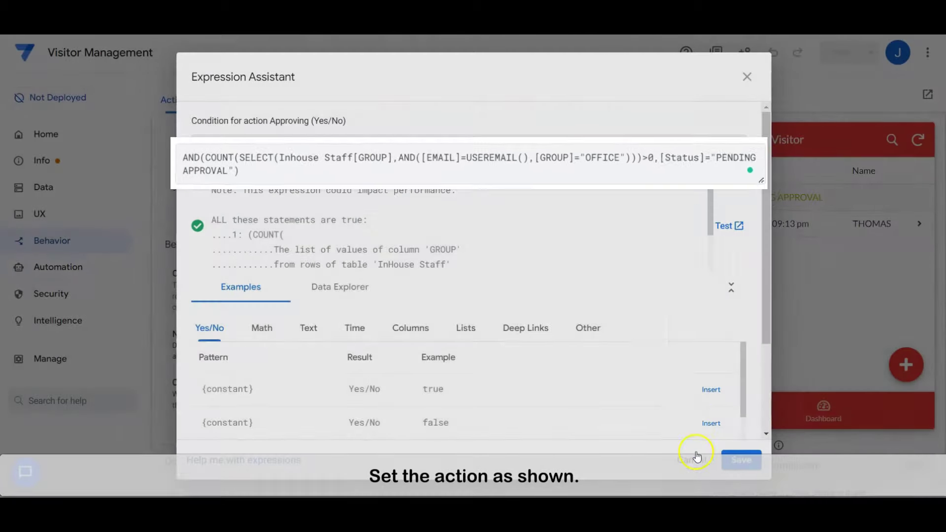
{"action": "left_click", "coordinate": [734, 459]}
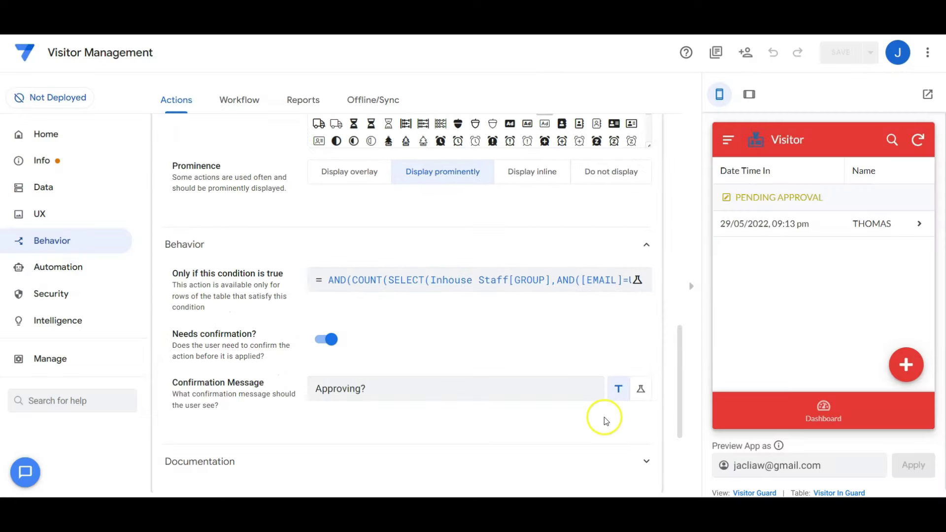
Review the Visitor table's Rejecting action, including the column value it sets, its icon and its prominence.
{"action": "scroll", "coordinate": [565, 378], "scroll_direction": "up", "scroll_amount": 10}
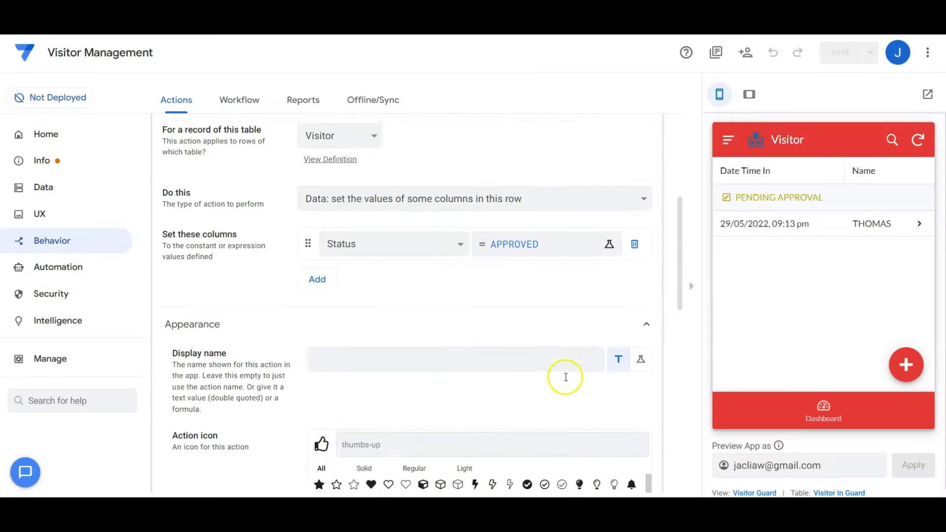
{"action": "scroll", "coordinate": [566, 377], "scroll_direction": "up", "scroll_amount": 5}
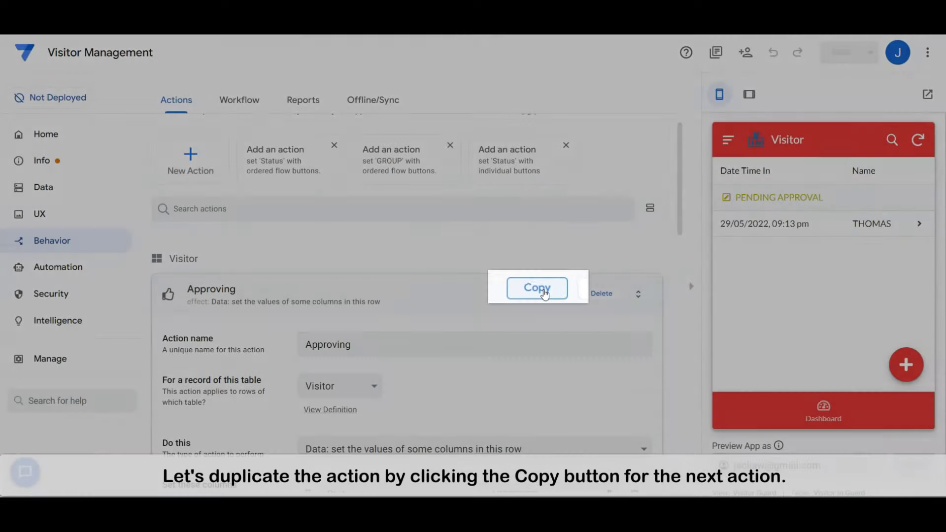
{"action": "left_click", "coordinate": [554, 294]}
{"action": "left_click", "coordinate": [516, 310]}
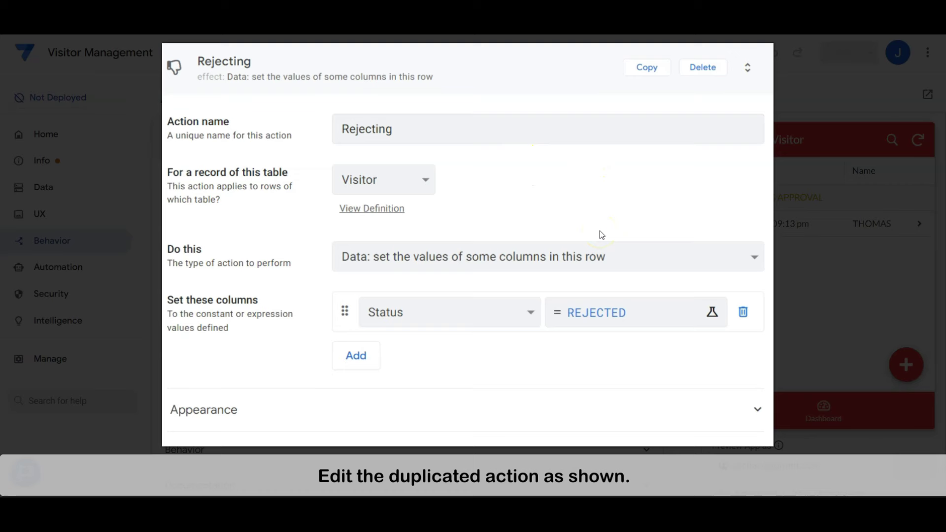
{"action": "left_click", "coordinate": [627, 419]}
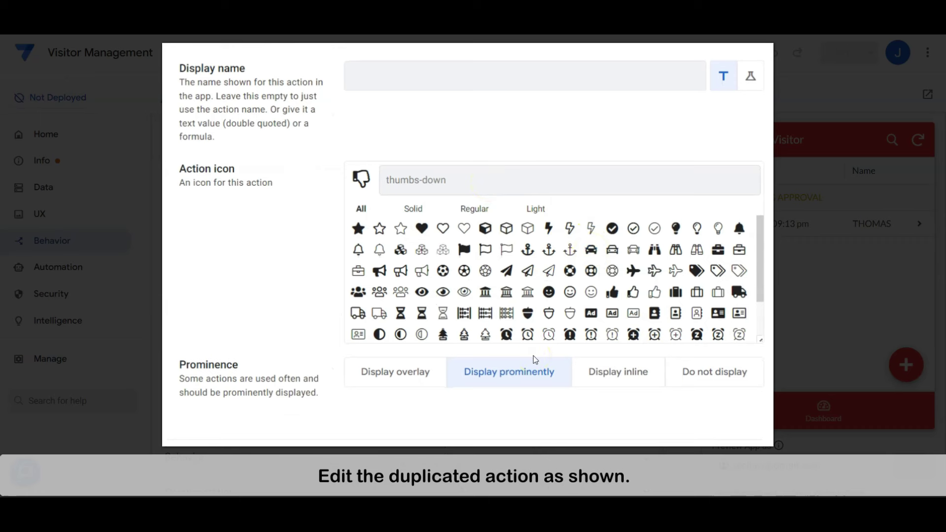
{"action": "scroll", "coordinate": [545, 338], "scroll_direction": "down", "scroll_amount": 5}
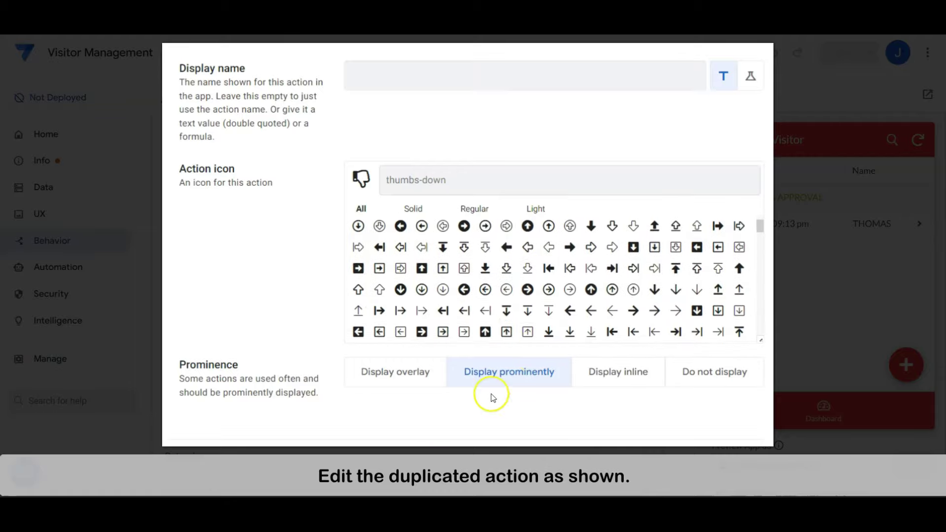
{"action": "scroll", "coordinate": [429, 408], "scroll_direction": "down", "scroll_amount": 3}
Examine the Rejecting action's behavior settings, including its full condition expression, confirmation requirement and confirmation message.
{"action": "left_click", "coordinate": [501, 300]}
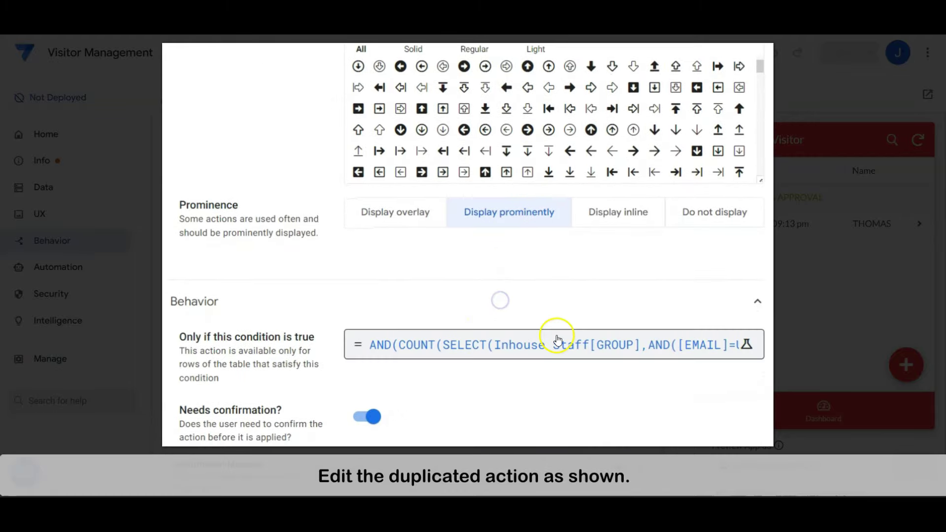
{"action": "scroll", "coordinate": [544, 340], "scroll_direction": "down", "scroll_amount": 2}
{"action": "left_click", "coordinate": [586, 227]}
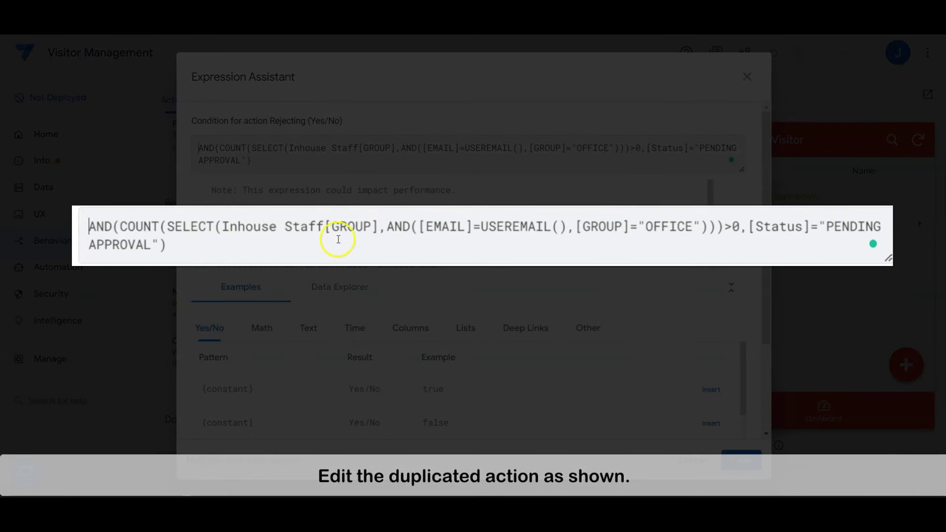
{"action": "left_click", "coordinate": [408, 248]}
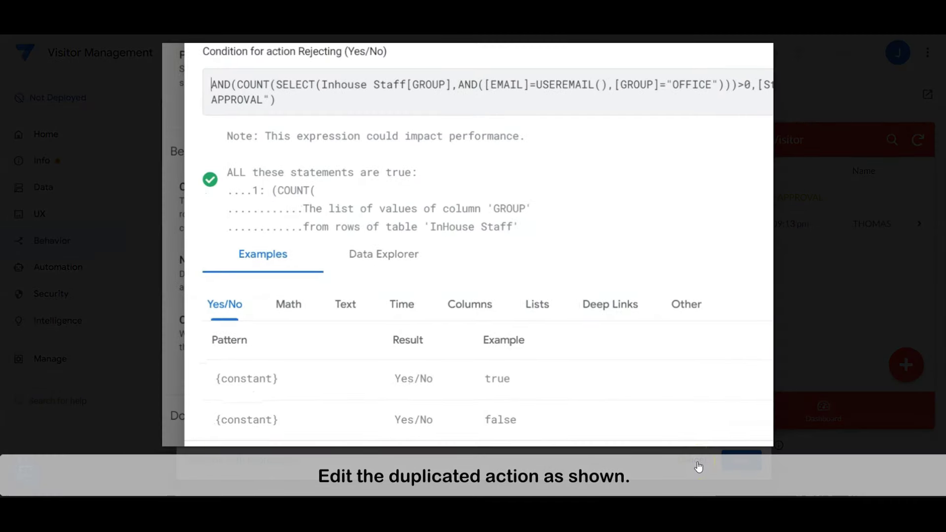
{"action": "left_click", "coordinate": [699, 466]}
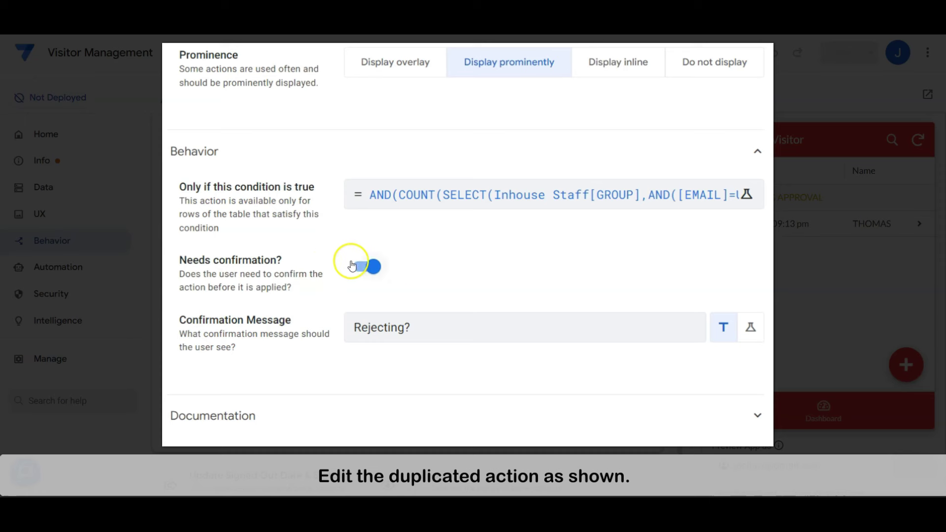
{"action": "left_click", "coordinate": [550, 331]}
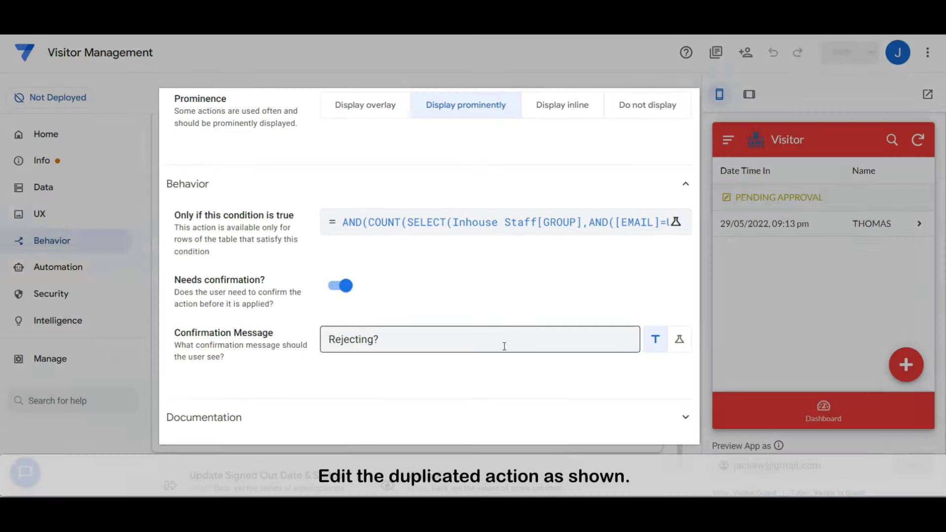
Review the Visitor table's Visited action, including the column value it sets, its icon and its prominence.
{"action": "scroll", "coordinate": [478, 354], "scroll_direction": "up", "scroll_amount": 5}
{"action": "scroll", "coordinate": [479, 353], "scroll_direction": "up", "scroll_amount": 7}
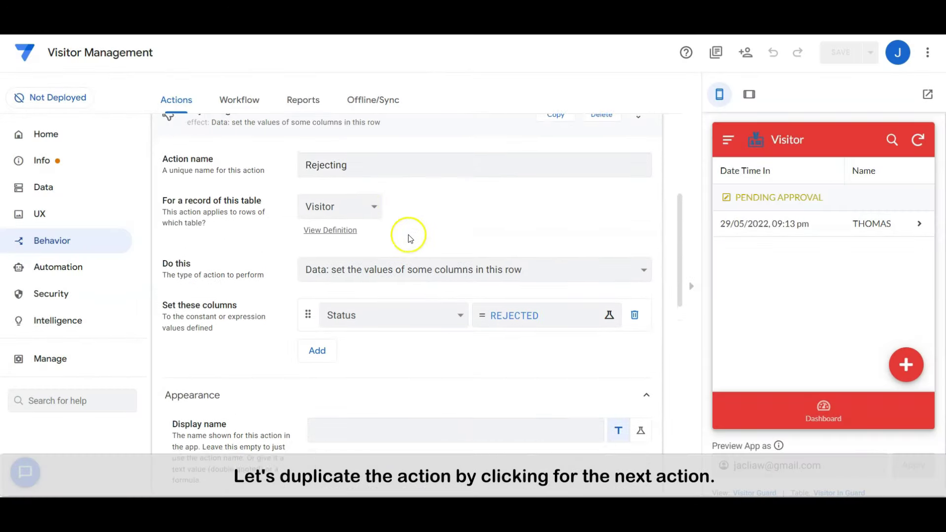
{"action": "left_click", "coordinate": [430, 141]}
{"action": "left_click", "coordinate": [445, 389]}
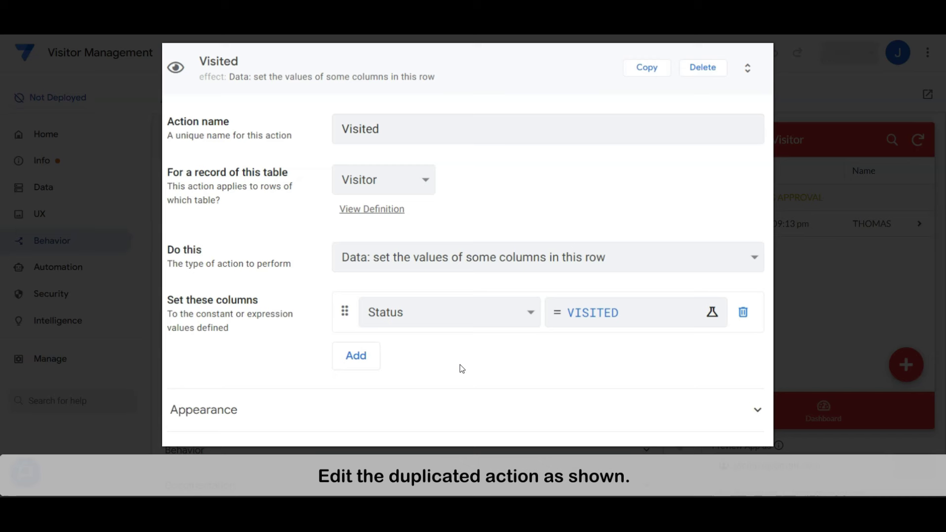
{"action": "left_click", "coordinate": [475, 401]}
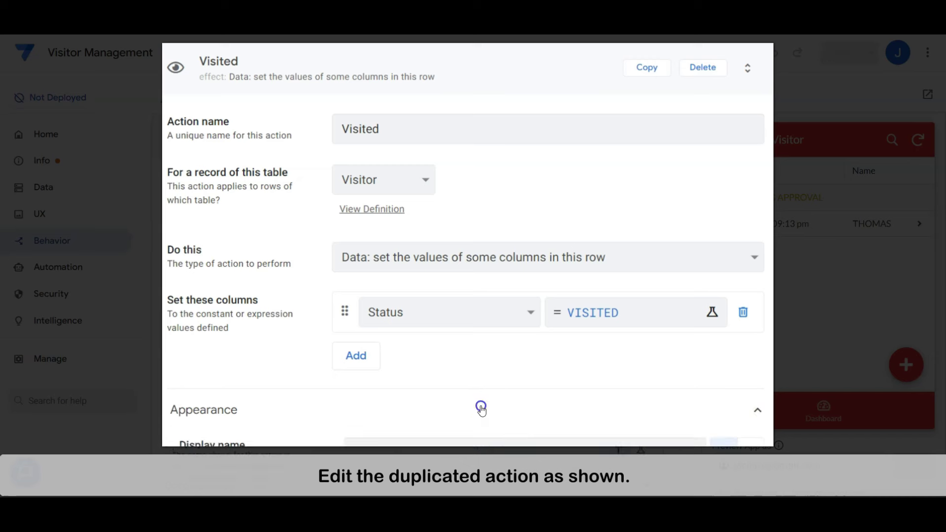
{"action": "scroll", "coordinate": [560, 408], "scroll_direction": "down", "scroll_amount": 6}
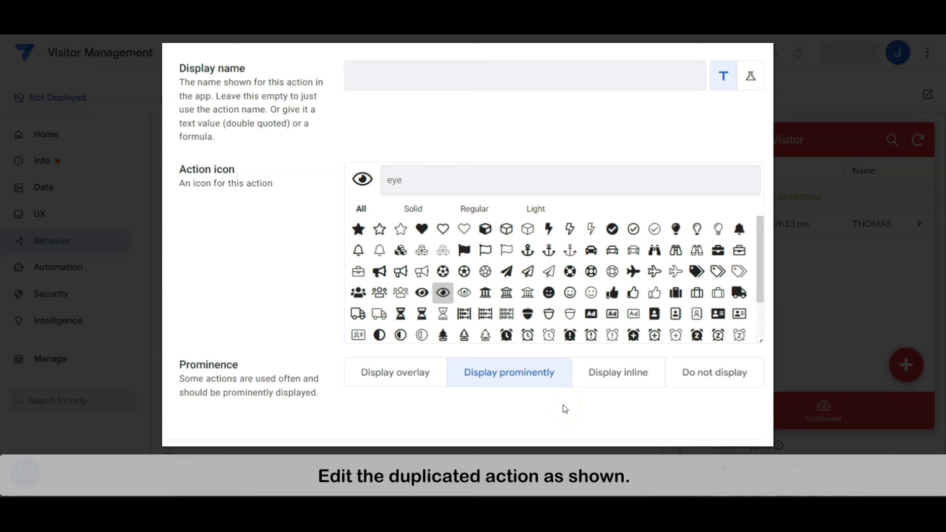
{"action": "scroll", "coordinate": [564, 389], "scroll_direction": "down", "scroll_amount": 2}
Examine the Visited action's behavior settings, including its full condition expression and confirmation message.
{"action": "left_click", "coordinate": [520, 340]}
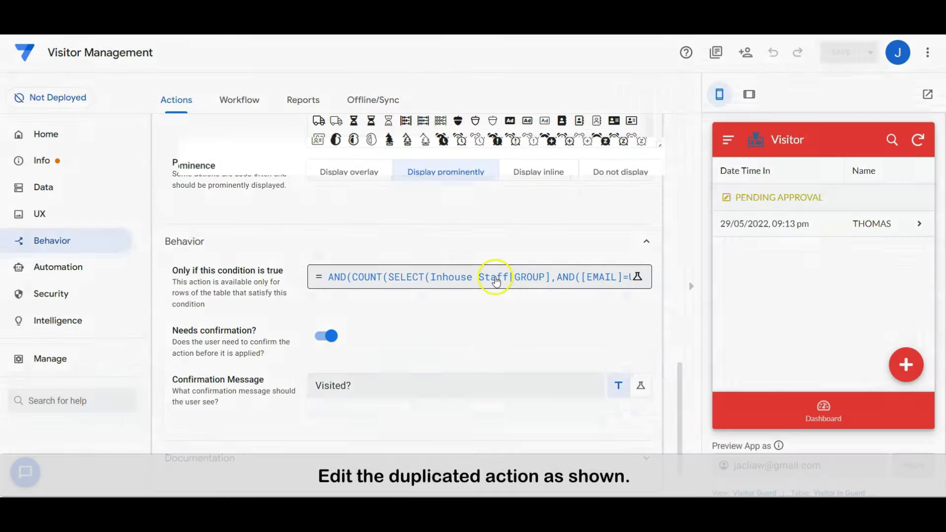
{"action": "left_click", "coordinate": [492, 276]}
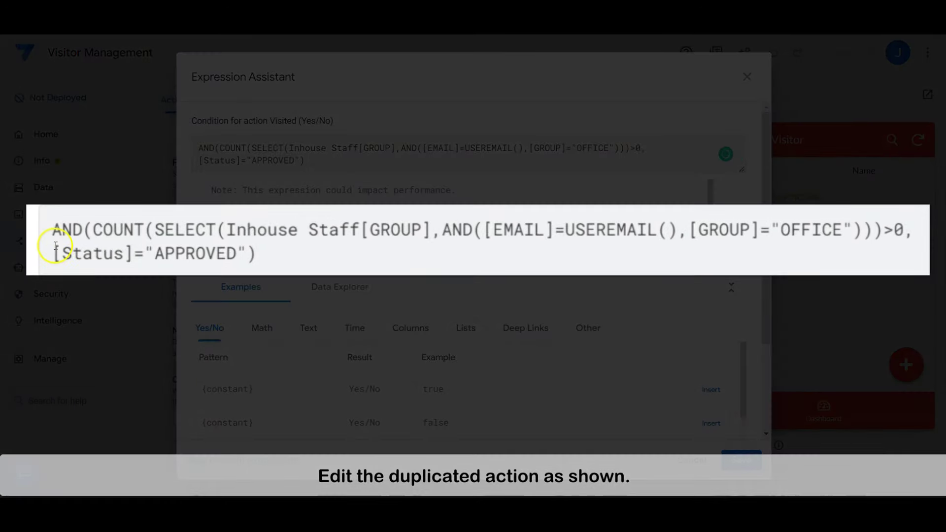
{"action": "left_click", "coordinate": [520, 193]}
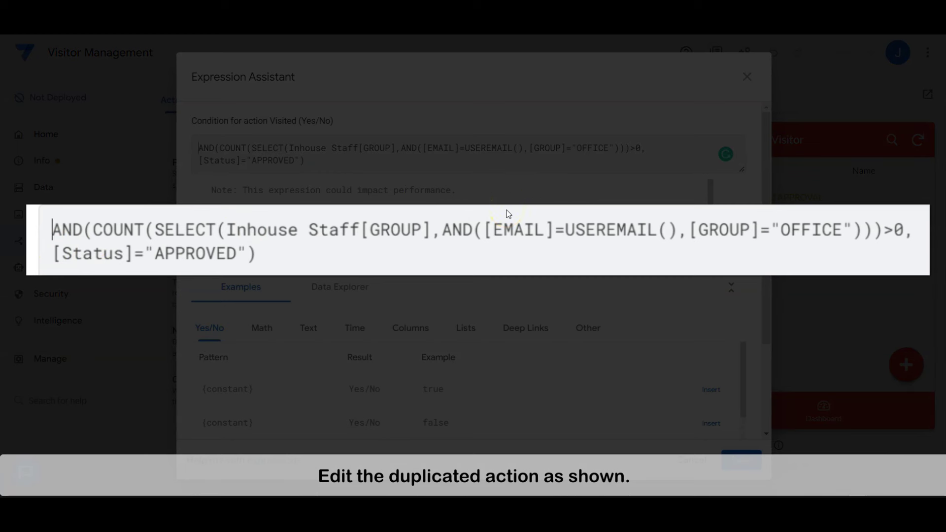
{"action": "left_click", "coordinate": [554, 208]}
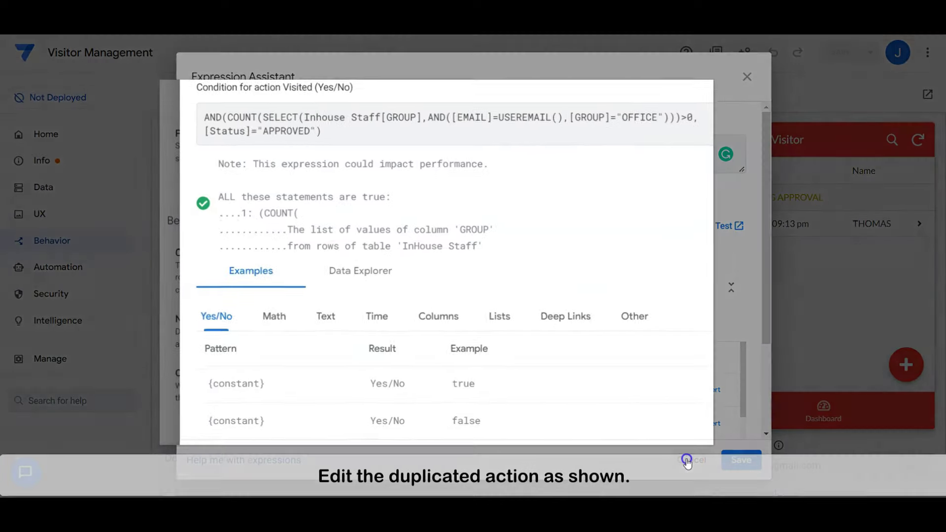
{"action": "left_click", "coordinate": [688, 461]}
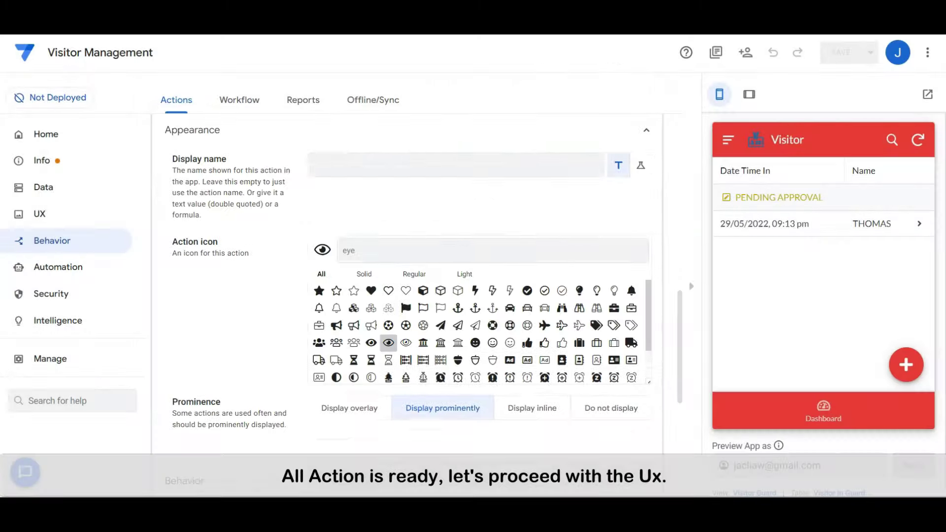
Collapse the Visited action and bring up the primary views in the app's UX settings.
{"action": "scroll", "coordinate": [424, 376], "scroll_direction": "up", "scroll_amount": 4}
{"action": "scroll", "coordinate": [424, 376], "scroll_direction": "up", "scroll_amount": 6}
{"action": "left_click", "coordinate": [462, 283]}
{"action": "left_click", "coordinate": [60, 213]}
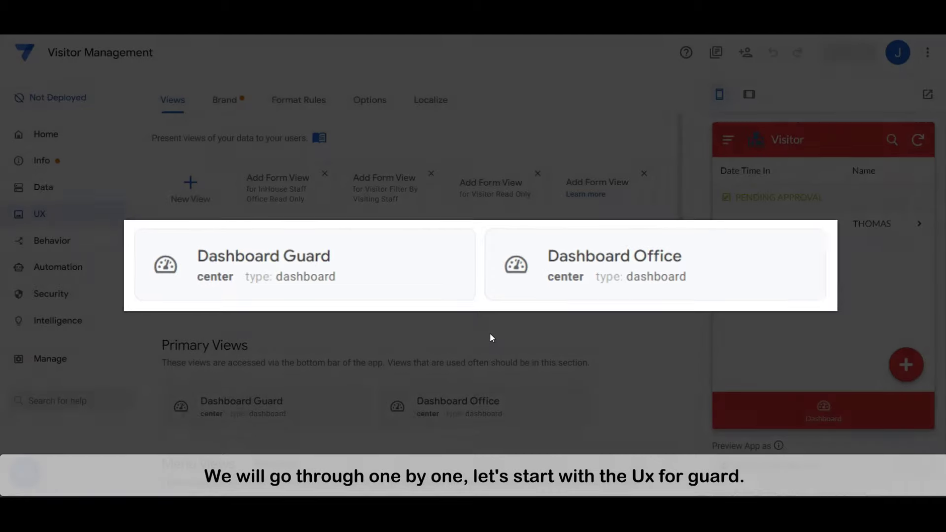
{"action": "scroll", "coordinate": [345, 271], "scroll_direction": "down", "scroll_amount": 3}
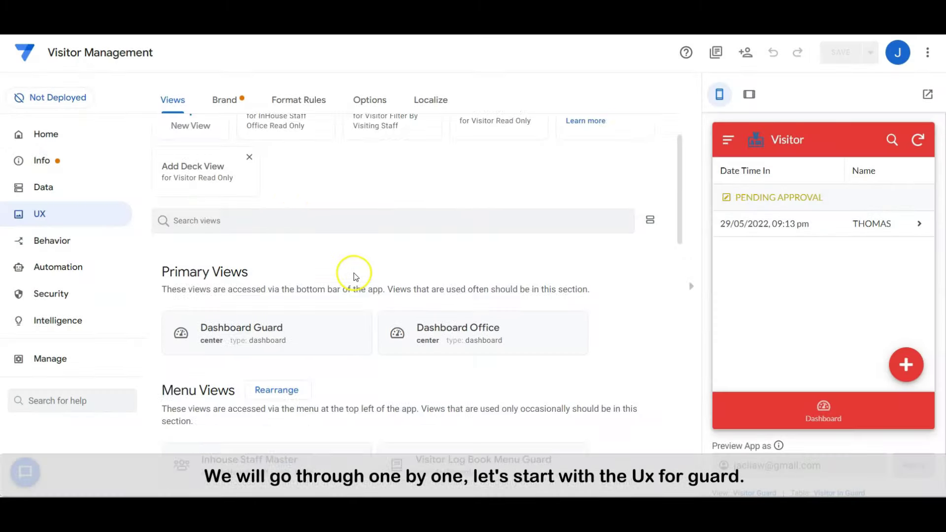
Review the Dashboard Guard view's type, position, view entries, mobile tabs and interactive mode settings.
{"action": "left_click", "coordinate": [277, 277]}
{"action": "scroll", "coordinate": [637, 407], "scroll_direction": "down", "scroll_amount": 3}
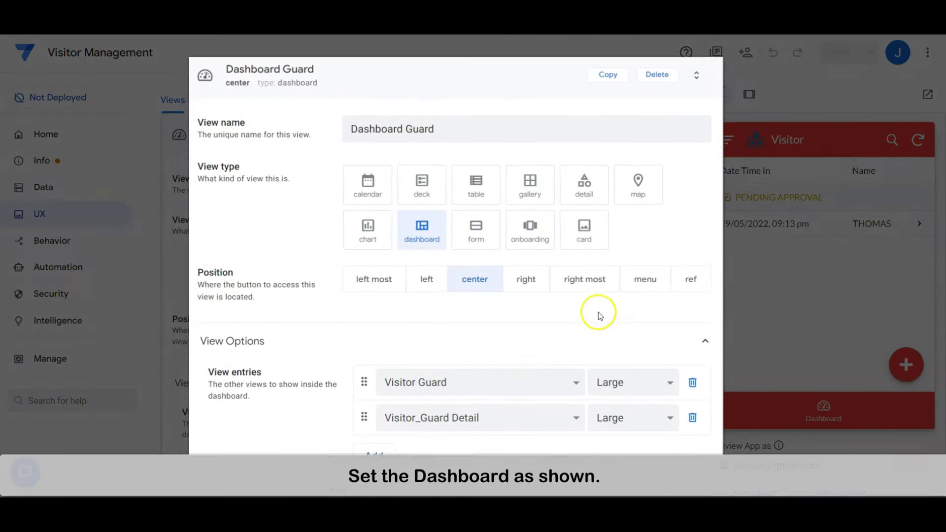
{"action": "left_click", "coordinate": [646, 314]}
{"action": "scroll", "coordinate": [646, 314], "scroll_direction": "down", "scroll_amount": 5}
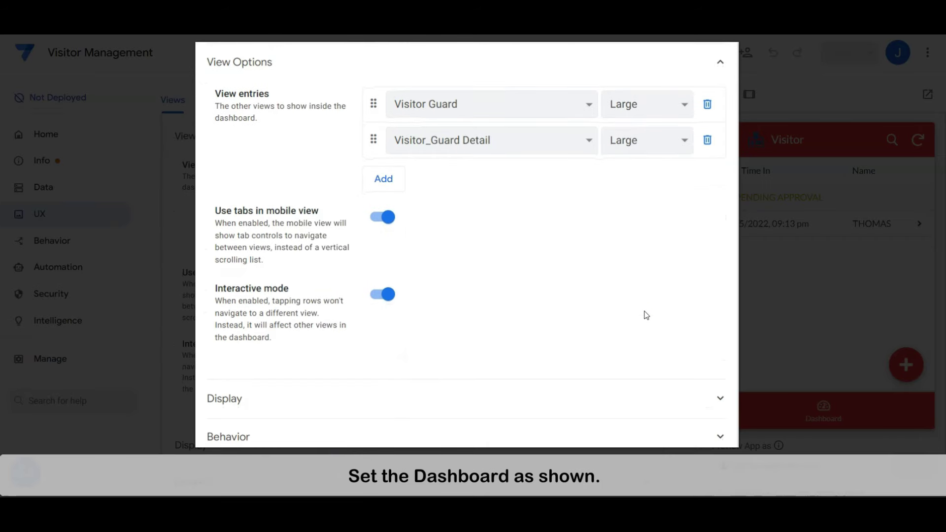
{"action": "left_click", "coordinate": [546, 285]}
{"action": "left_click", "coordinate": [464, 214]}
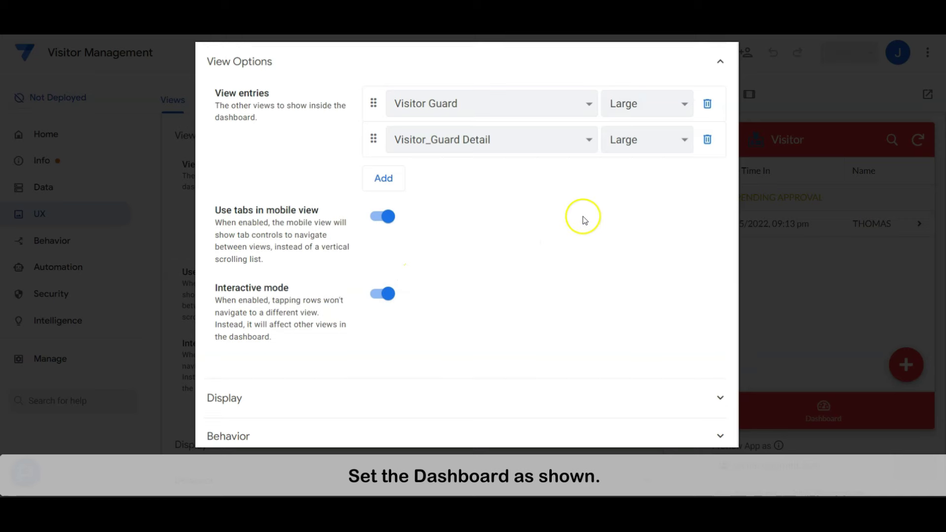
Examine the Dashboard Guard view's icon, display name, full Show if formula and behavior settings.
{"action": "scroll", "coordinate": [583, 220], "scroll_direction": "down", "scroll_amount": 5}
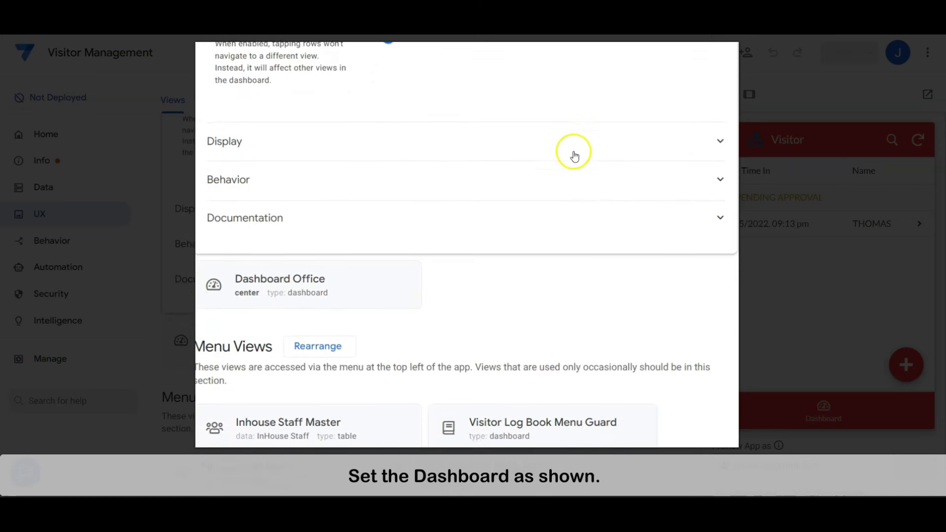
{"action": "left_click", "coordinate": [575, 156]}
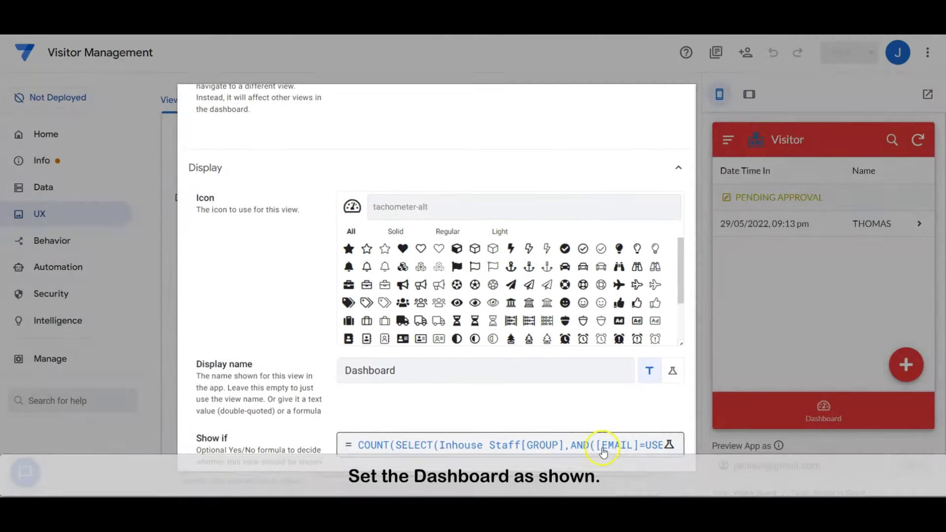
{"action": "left_click", "coordinate": [682, 418]}
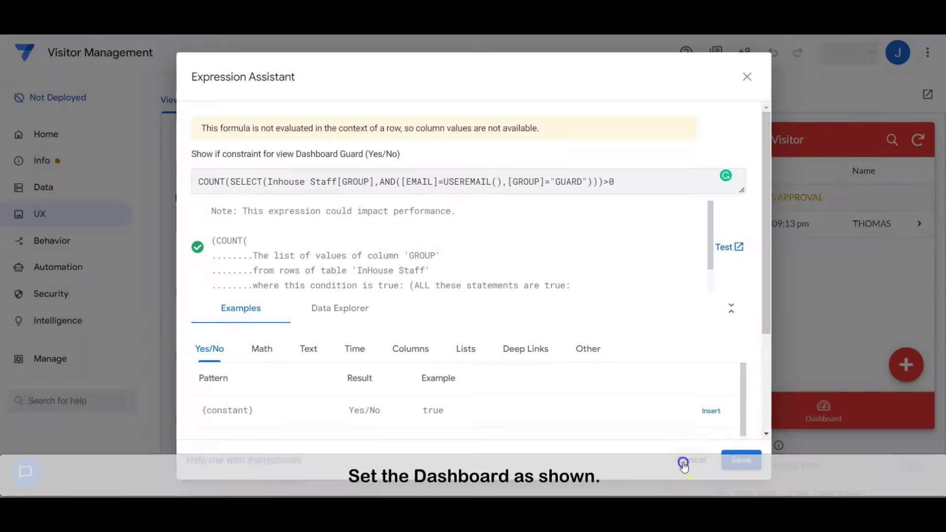
{"action": "left_click", "coordinate": [682, 462]}
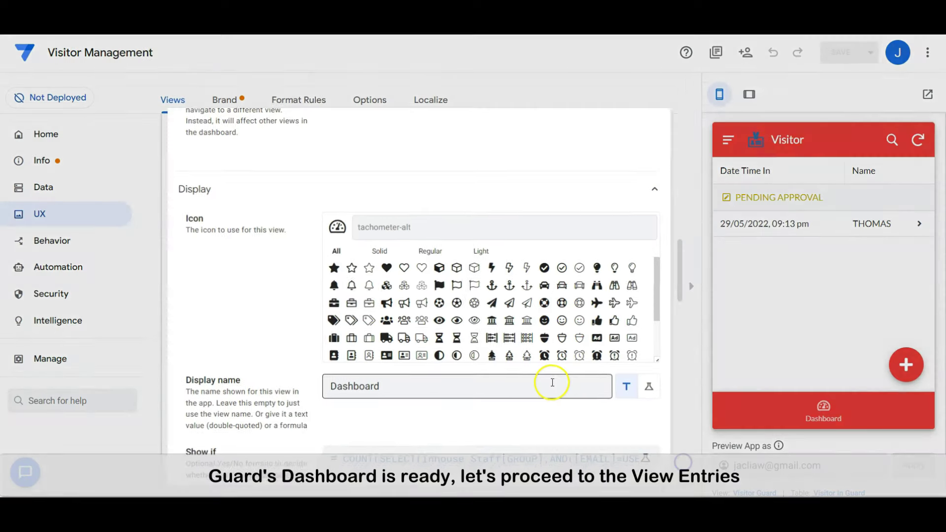
{"action": "scroll", "coordinate": [528, 383], "scroll_direction": "down", "scroll_amount": 4}
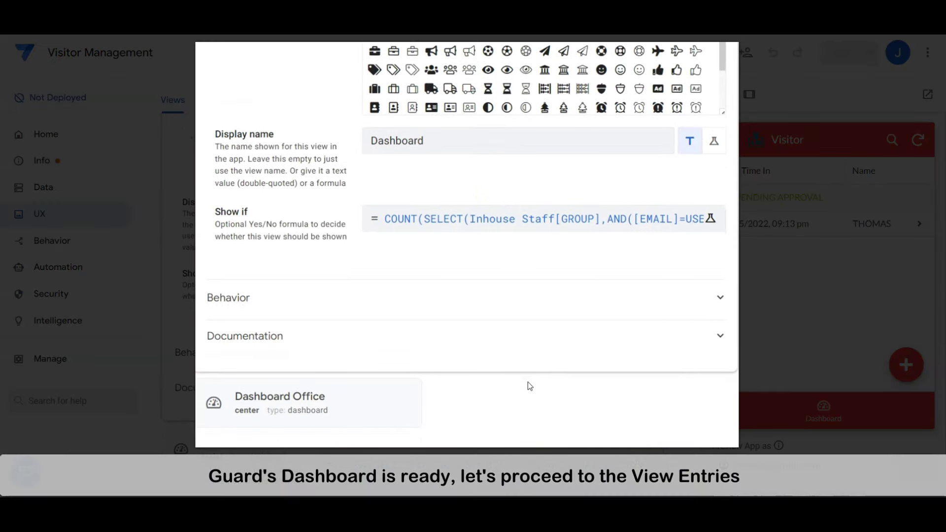
{"action": "left_click", "coordinate": [571, 299]}
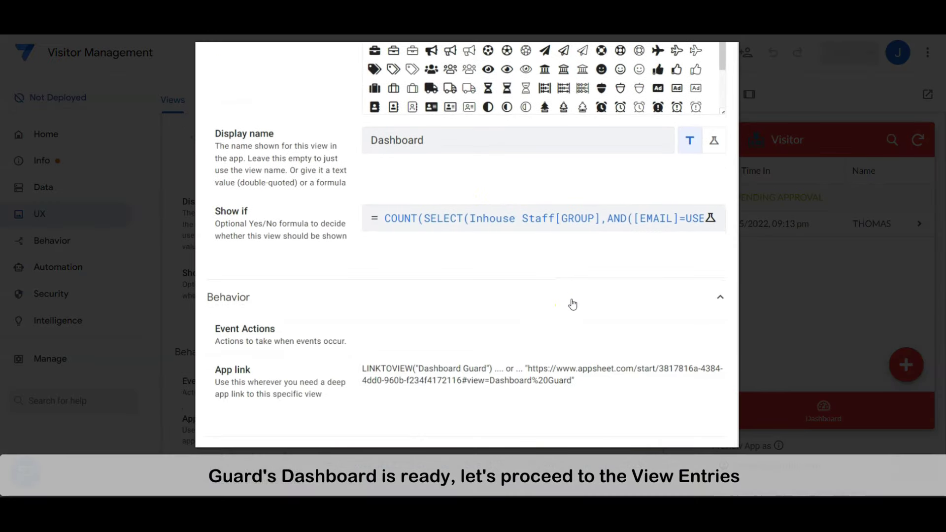
{"action": "left_click", "coordinate": [572, 299]}
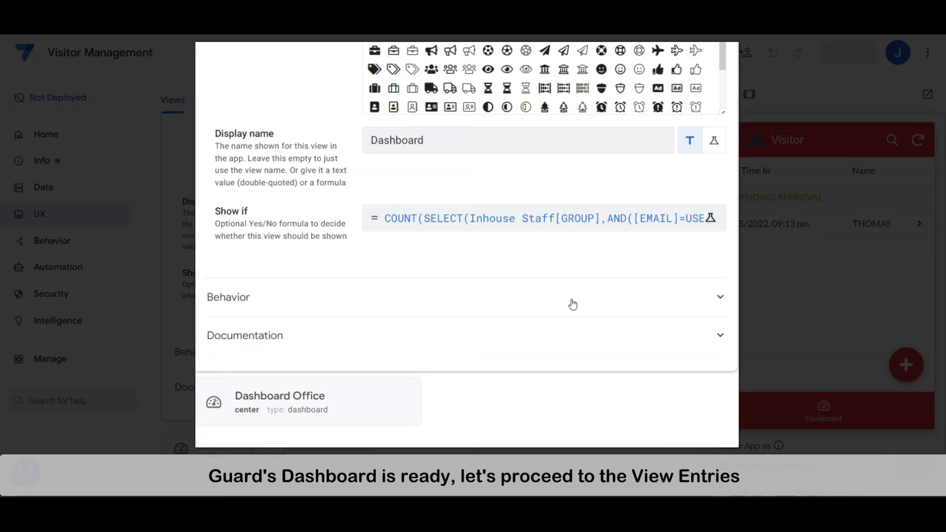
Review the Visitor Guard view's data source, type, position, sorting, grouping and column order.
{"action": "scroll", "coordinate": [572, 304], "scroll_direction": "up", "scroll_amount": 12}
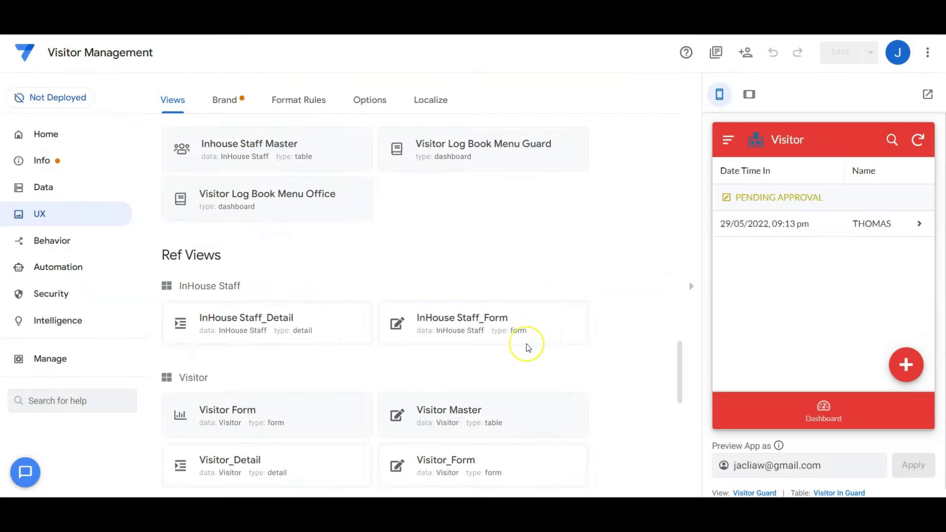
{"action": "scroll", "coordinate": [526, 344], "scroll_direction": "down", "scroll_amount": 9}
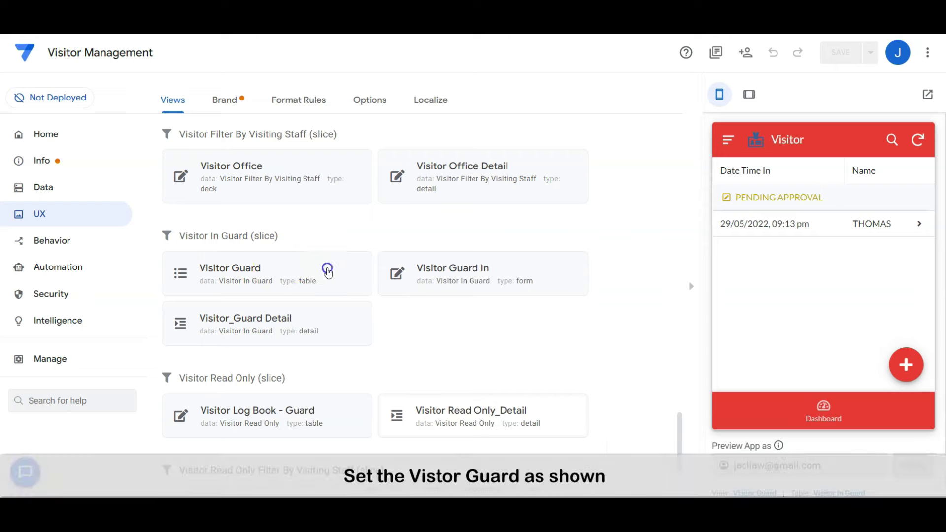
{"action": "left_click", "coordinate": [328, 273]}
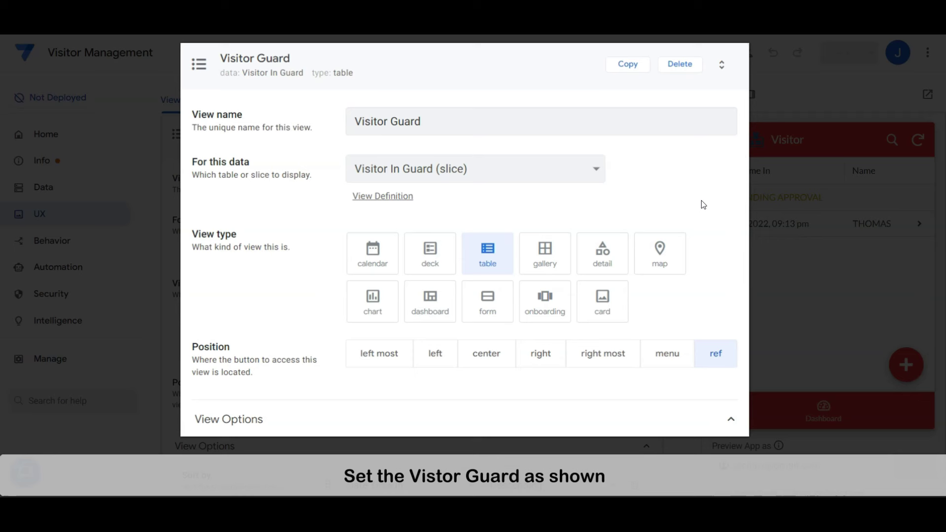
{"action": "scroll", "coordinate": [702, 200], "scroll_direction": "down", "scroll_amount": 5}
{"action": "left_click", "coordinate": [725, 246]}
{"action": "left_click", "coordinate": [720, 250]}
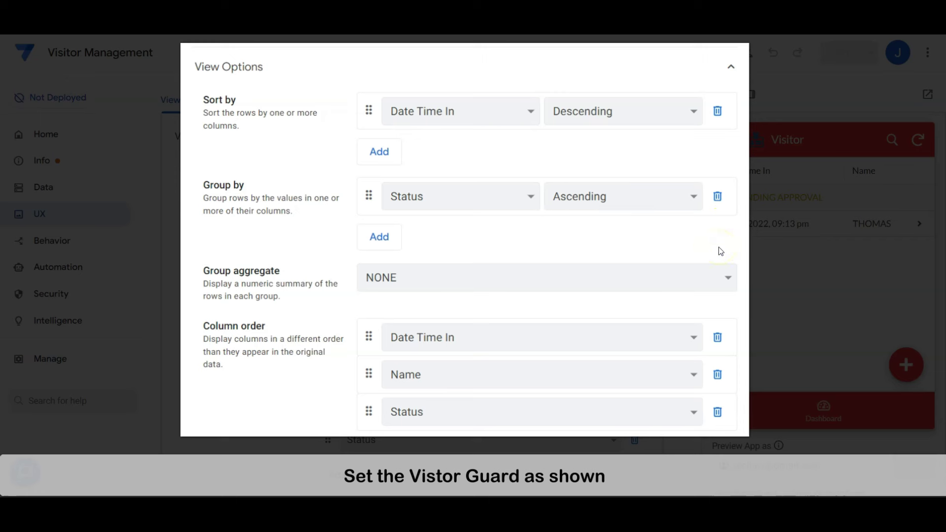
Review the Visitor Guard view's column width and QuickEdit options, plus its icon, display name and Show if settings.
{"action": "scroll", "coordinate": [721, 251], "scroll_direction": "down", "scroll_amount": 10}
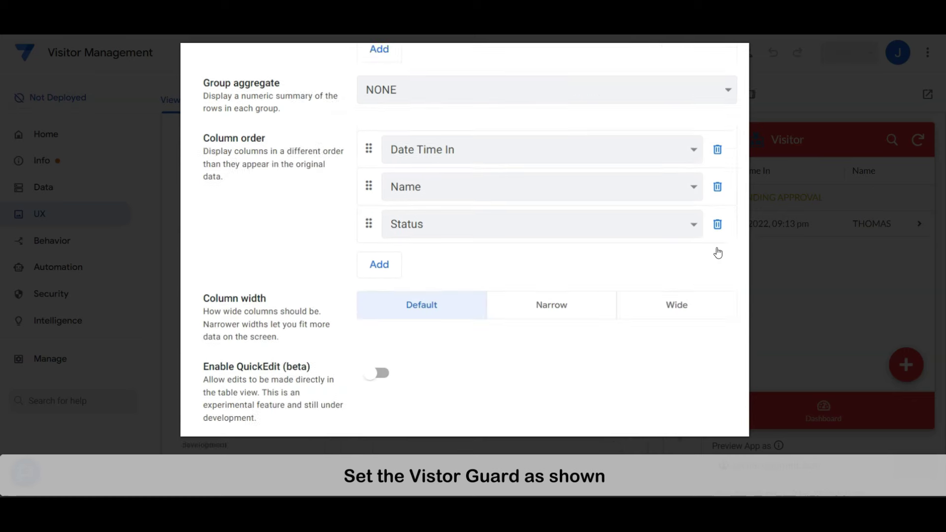
{"action": "left_click", "coordinate": [629, 184]}
{"action": "left_click", "coordinate": [633, 256]}
{"action": "scroll", "coordinate": [633, 256], "scroll_direction": "down", "scroll_amount": 3}
{"action": "scroll", "coordinate": [468, 376], "scroll_direction": "down", "scroll_amount": 2}
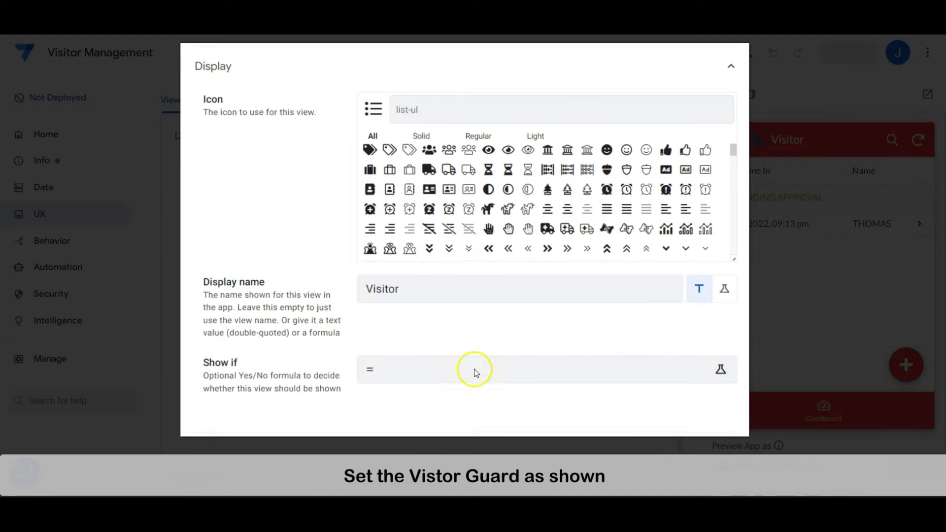
{"action": "left_click", "coordinate": [475, 264]}
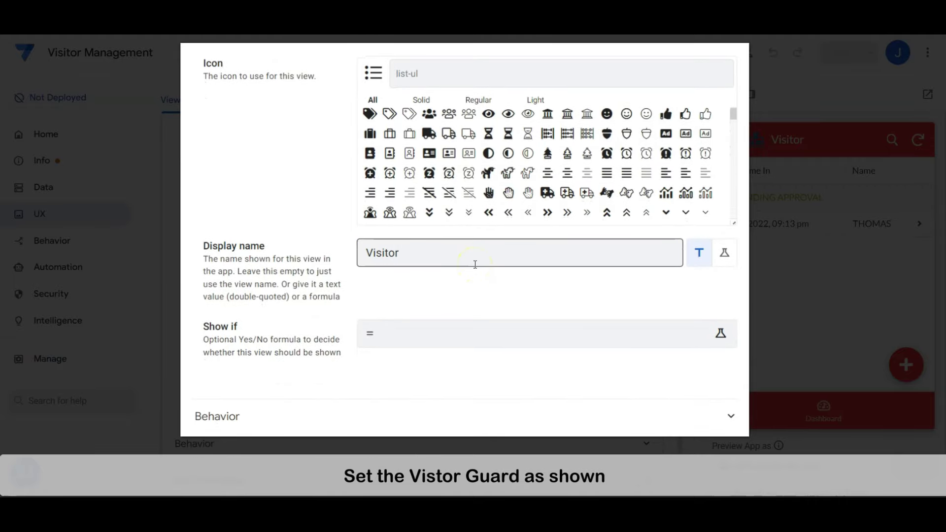
Review the Visitor_Guard Detail view's data source, type, position, card layout, quick edit columns and column order.
{"action": "scroll", "coordinate": [296, 337], "scroll_direction": "up", "scroll_amount": 20}
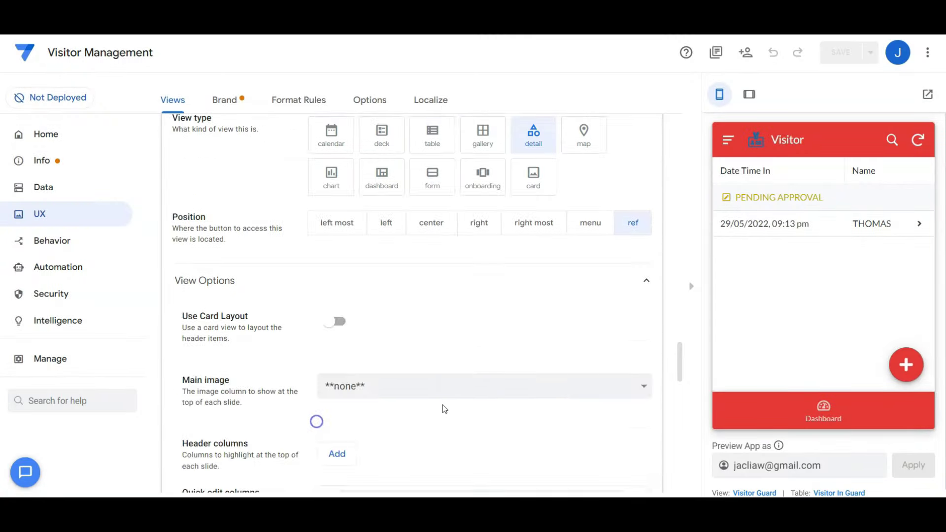
{"action": "scroll", "coordinate": [317, 420], "scroll_direction": "up", "scroll_amount": 4}
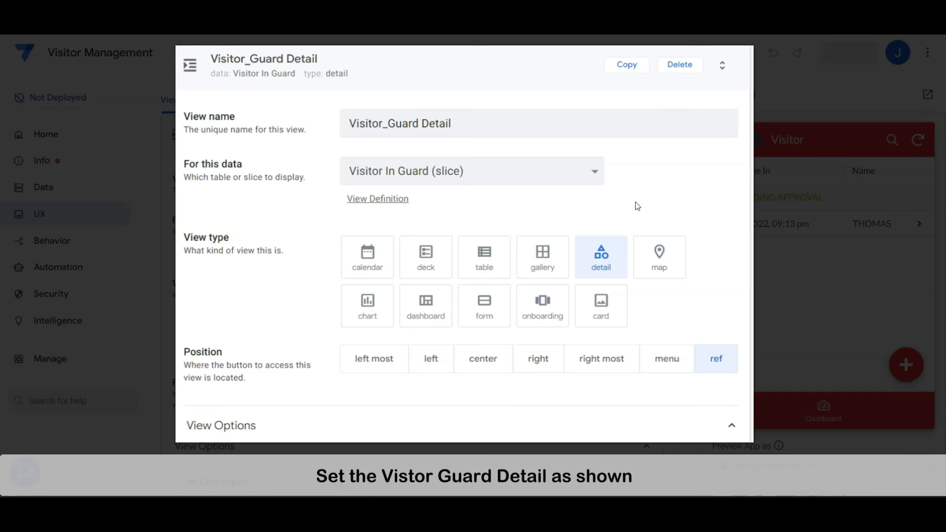
{"action": "left_click", "coordinate": [646, 211]}
{"action": "scroll", "coordinate": [644, 237], "scroll_direction": "down", "scroll_amount": 7}
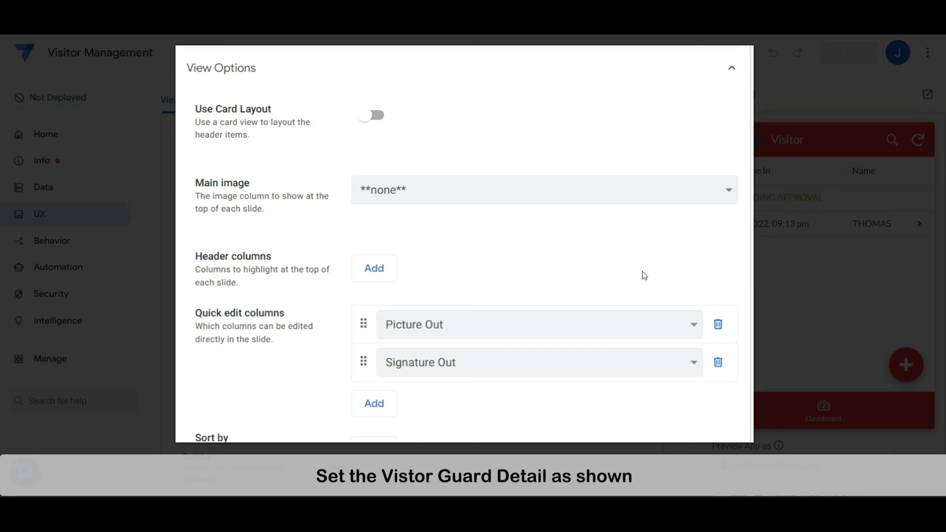
{"action": "scroll", "coordinate": [645, 275], "scroll_direction": "down", "scroll_amount": 9}
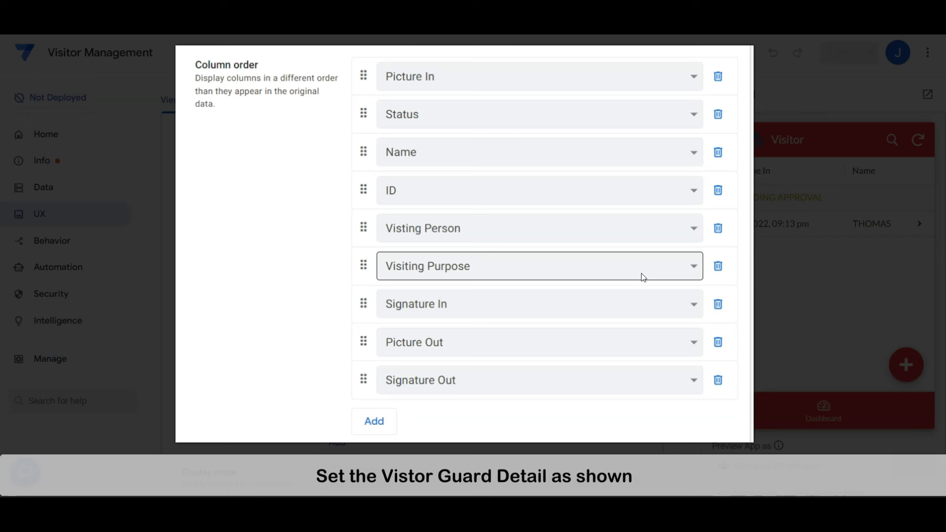
{"action": "left_click", "coordinate": [681, 387]}
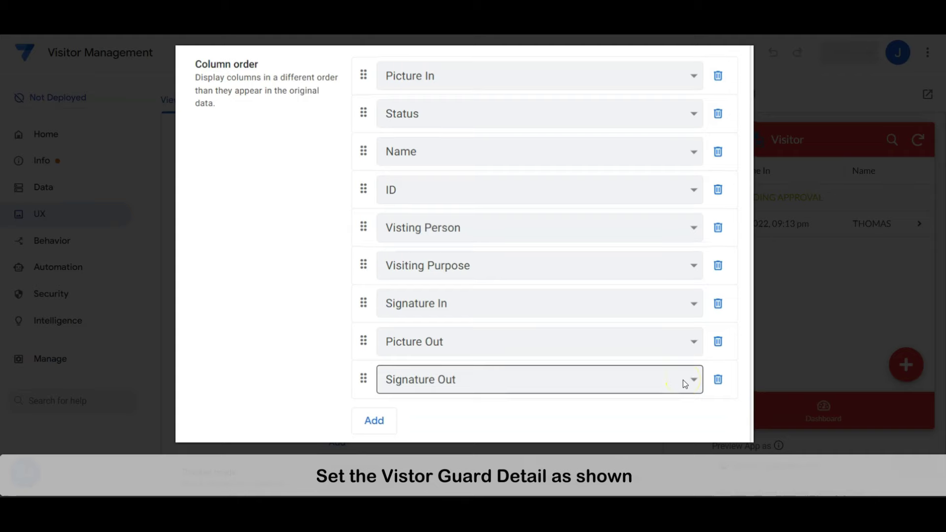
Examine the Visitor_Guard Detail view's display settings, including its icon, display name and Show if condition.
{"action": "scroll", "coordinate": [683, 380], "scroll_direction": "down", "scroll_amount": 10}
{"action": "left_click", "coordinate": [564, 185]}
{"action": "scroll", "coordinate": [670, 400], "scroll_direction": "down", "scroll_amount": 3}
{"action": "left_click", "coordinate": [682, 364]}
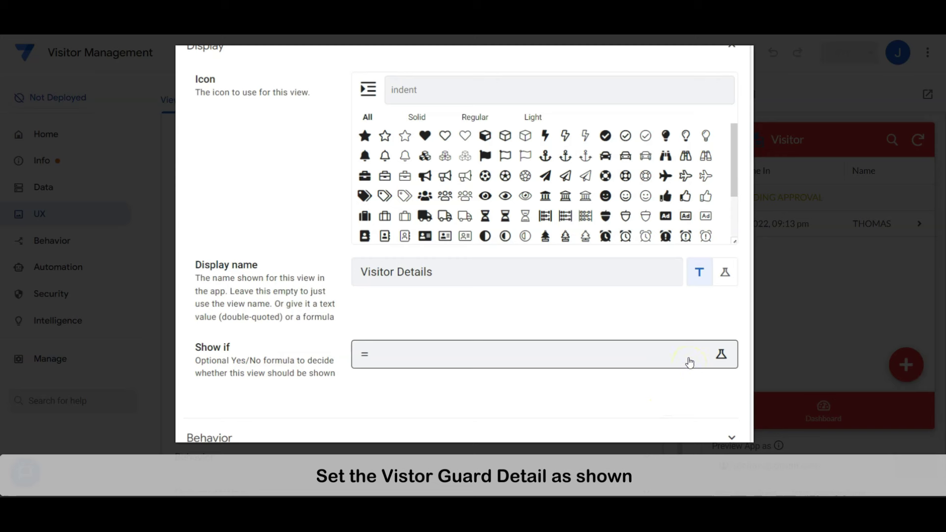
{"action": "left_click", "coordinate": [398, 67]}
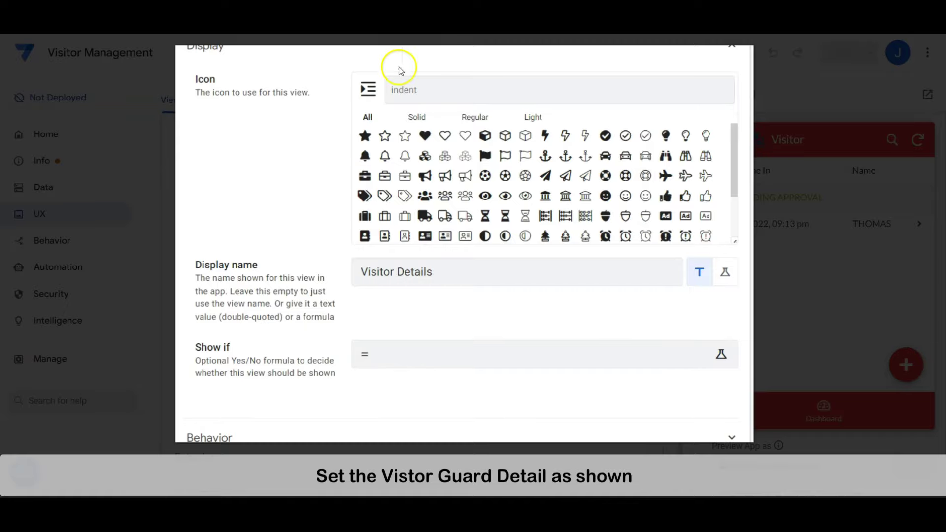
Review the Visitor Guard In form's data source, position, form style, column order and finish view.
{"action": "scroll", "coordinate": [549, 285], "scroll_direction": "up", "scroll_amount": 15}
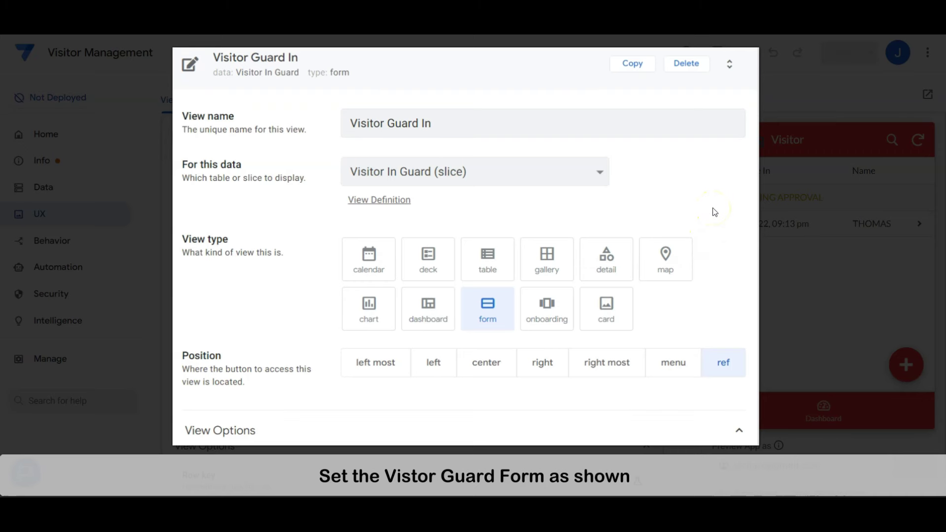
{"action": "scroll", "coordinate": [715, 212], "scroll_direction": "down", "scroll_amount": 10}
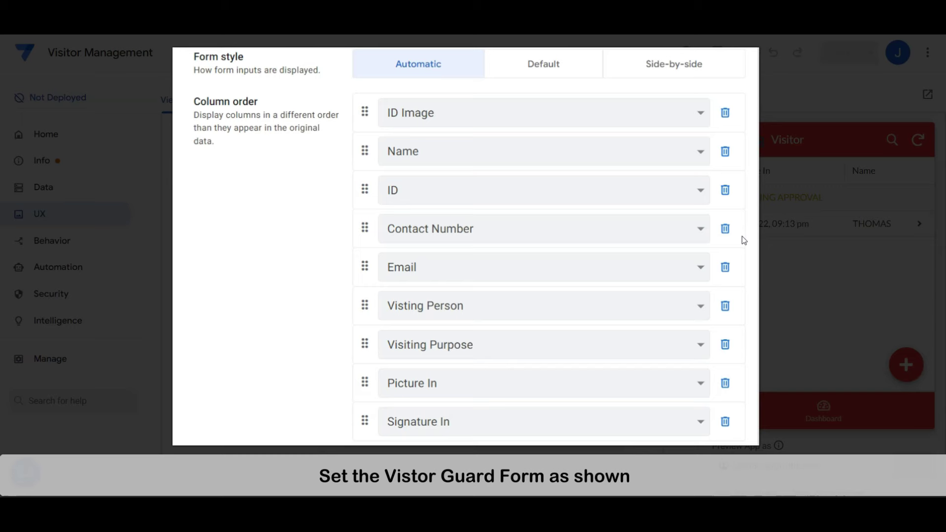
{"action": "left_click", "coordinate": [744, 241]}
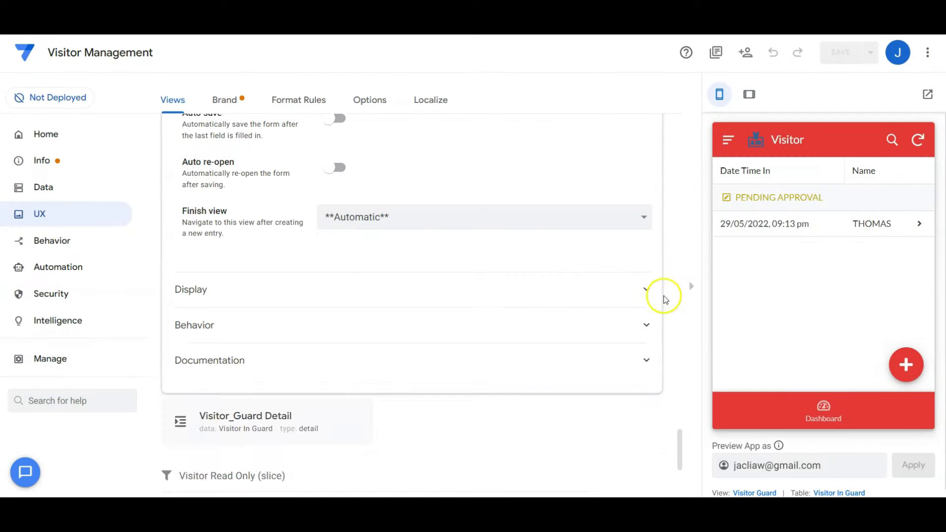
{"action": "left_click", "coordinate": [574, 317]}
Bring up the Visitor Log Book Menu Guard view and review its type, position, view entries and dashboard modes.
{"action": "scroll", "coordinate": [522, 345], "scroll_direction": "up", "scroll_amount": 15}
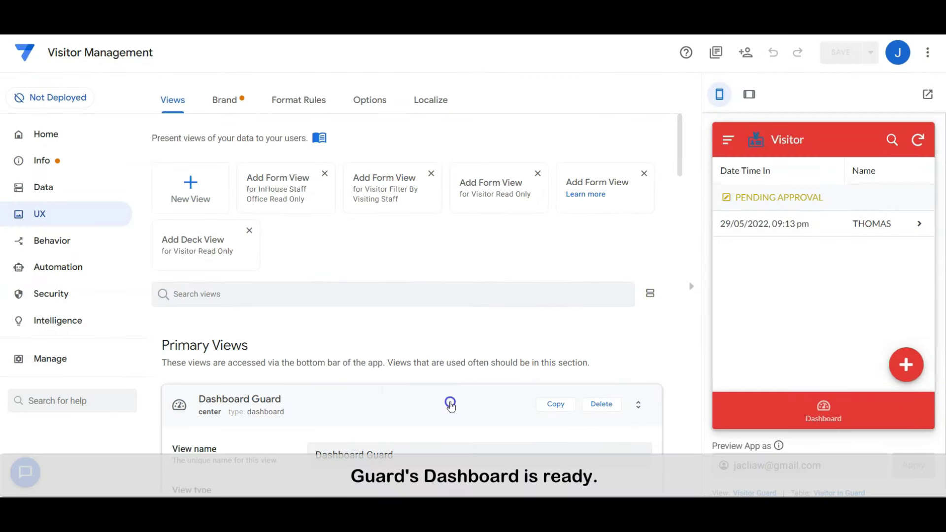
{"action": "scroll", "coordinate": [422, 158], "scroll_direction": "down", "scroll_amount": 4}
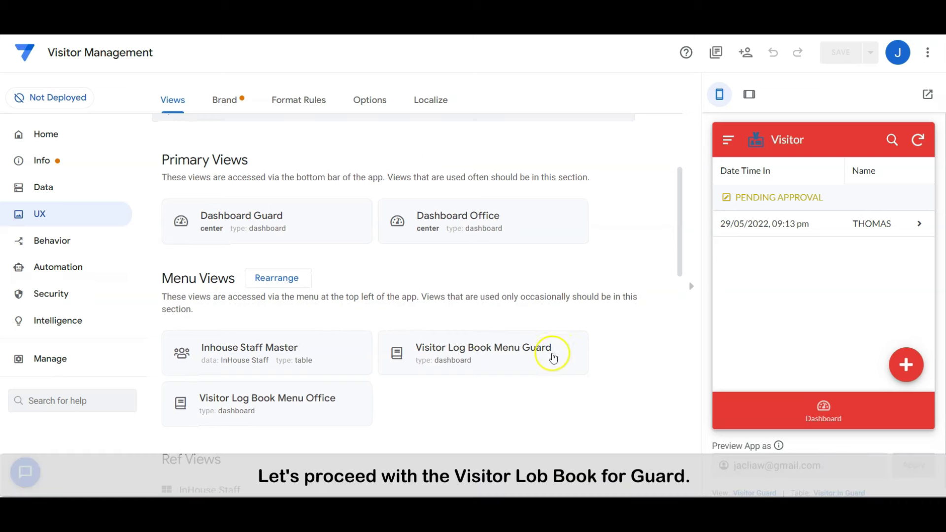
{"action": "left_click", "coordinate": [507, 354]}
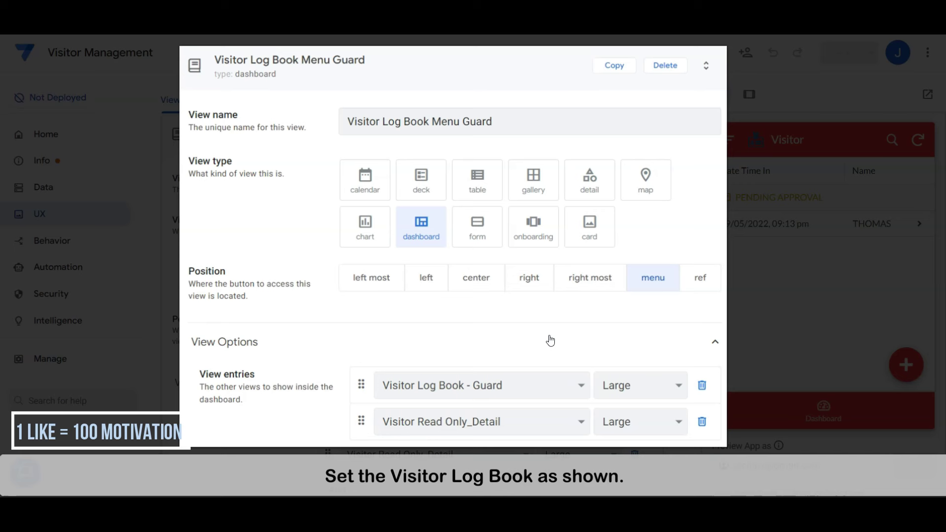
{"action": "scroll", "coordinate": [550, 339], "scroll_direction": "down", "scroll_amount": 5}
{"action": "left_click", "coordinate": [682, 282]}
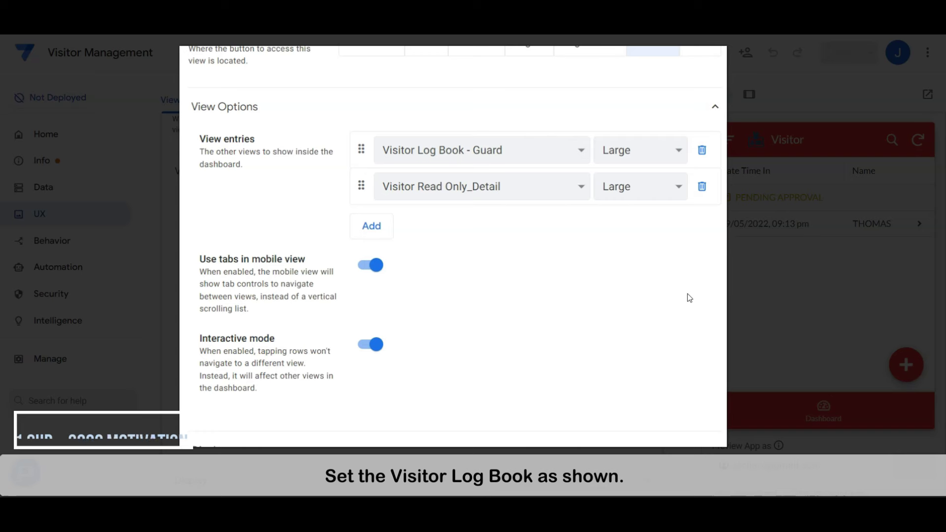
Examine the Visitor Log Book Menu Guard view's icon, display name and full Show if formula.
{"action": "left_click", "coordinate": [687, 295]}
{"action": "scroll", "coordinate": [682, 289], "scroll_direction": "down", "scroll_amount": 6}
{"action": "left_click", "coordinate": [627, 176]}
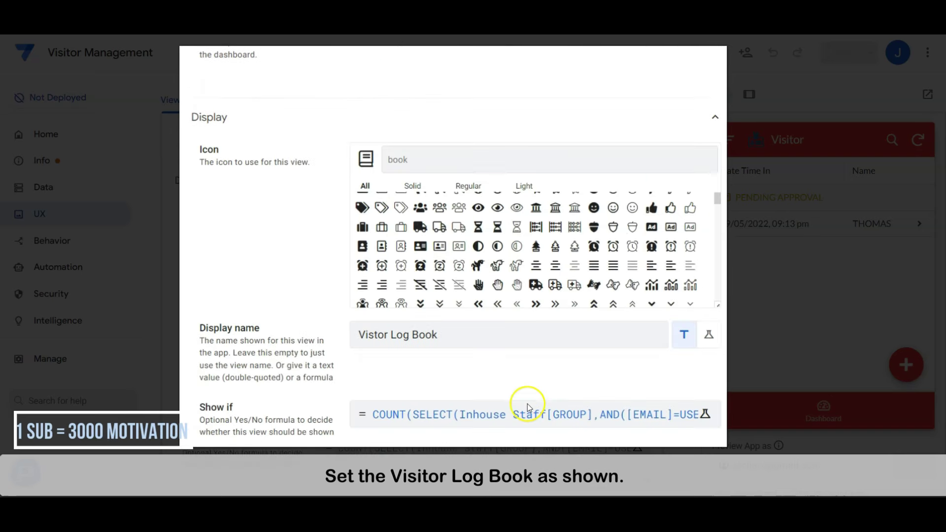
{"action": "scroll", "coordinate": [528, 401], "scroll_direction": "down", "scroll_amount": 1}
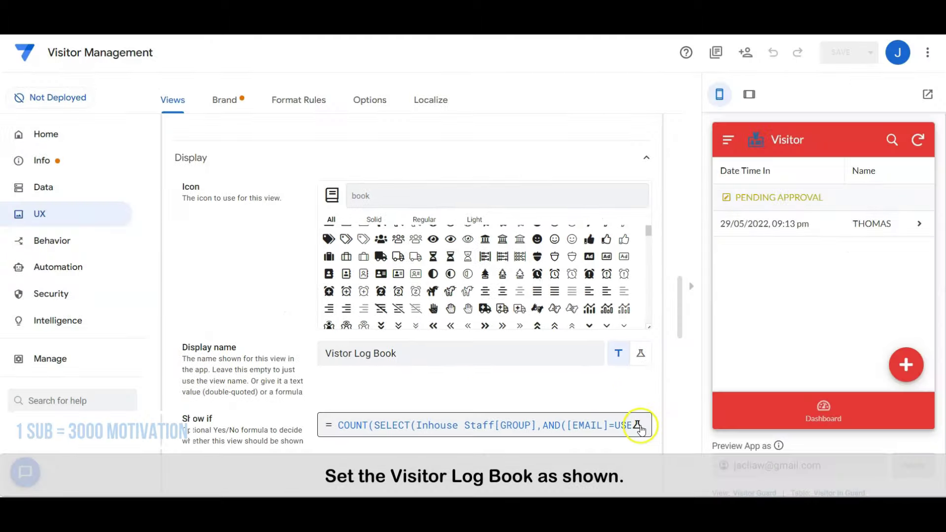
{"action": "left_click", "coordinate": [639, 425]}
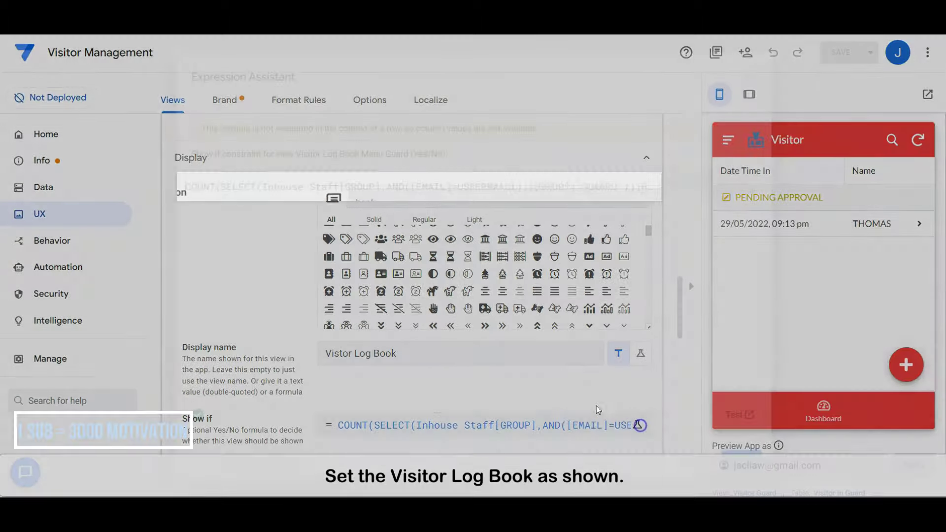
{"action": "left_click", "coordinate": [183, 183]}
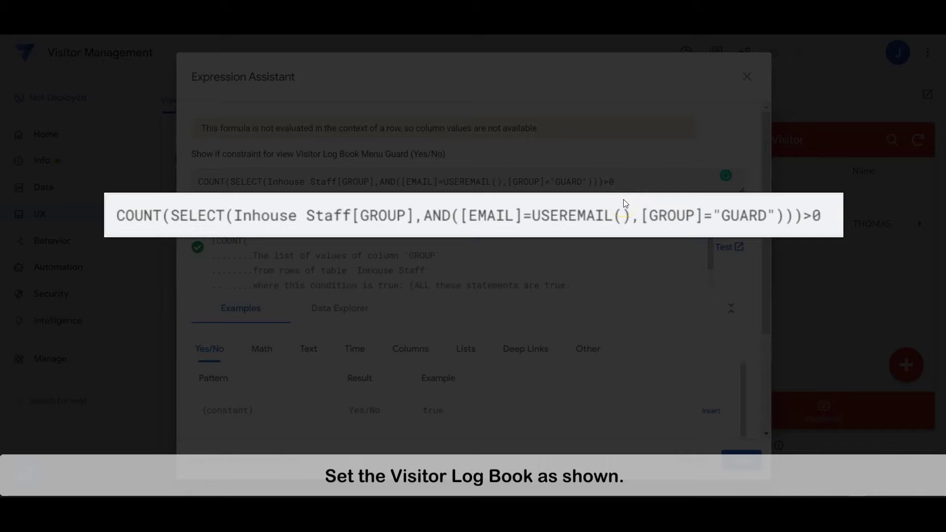
{"action": "left_click", "coordinate": [696, 466]}
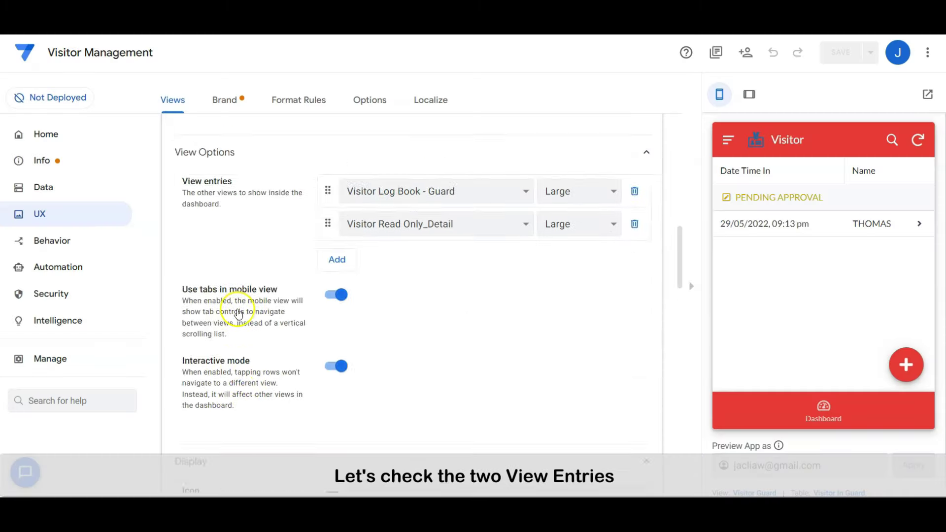
Check the two view entries of the Visitor Log Book Menu Guard dashboard and collapse its settings.
{"action": "scroll", "coordinate": [467, 312], "scroll_direction": "up", "scroll_amount": 2}
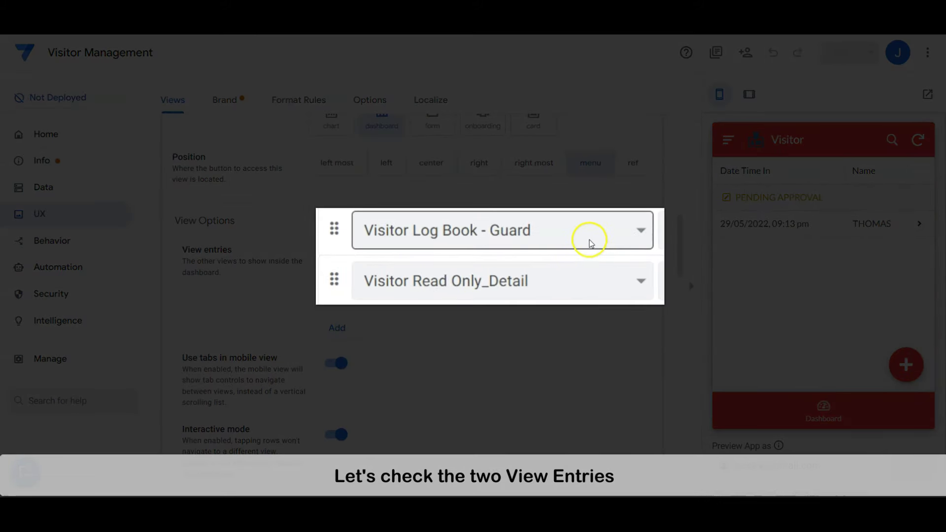
{"action": "scroll", "coordinate": [496, 260], "scroll_direction": "up", "scroll_amount": 3}
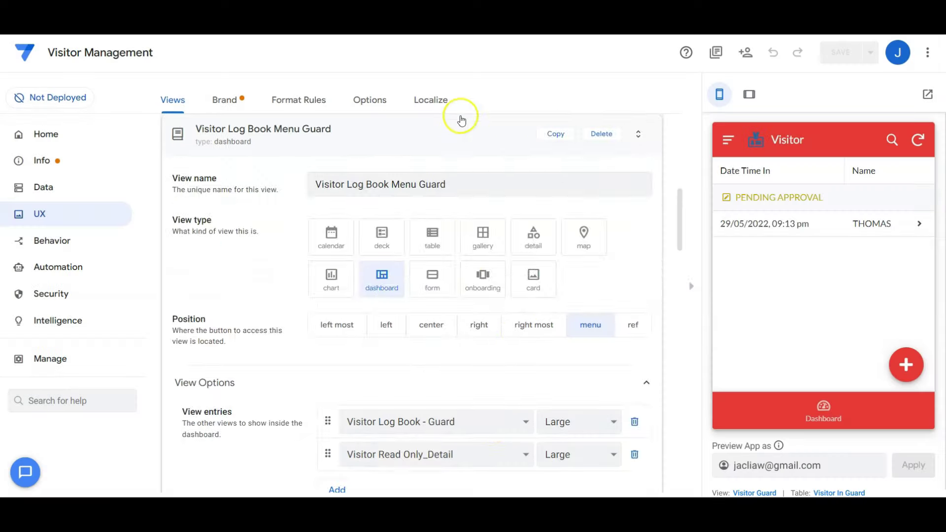
{"action": "left_click", "coordinate": [460, 121]}
Bring up the Visitor Log Book - Guard view and review its data source, type, sorting, grouping and column order.
{"action": "scroll", "coordinate": [306, 253], "scroll_direction": "down", "scroll_amount": 1}
{"action": "scroll", "coordinate": [318, 251], "scroll_direction": "down", "scroll_amount": 3}
{"action": "left_click", "coordinate": [320, 302]}
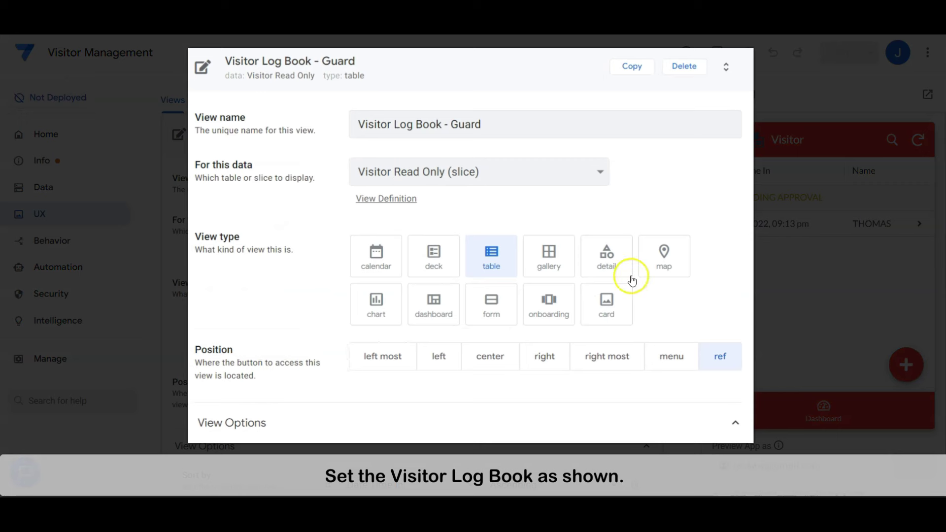
{"action": "scroll", "coordinate": [635, 278], "scroll_direction": "down", "scroll_amount": 5}
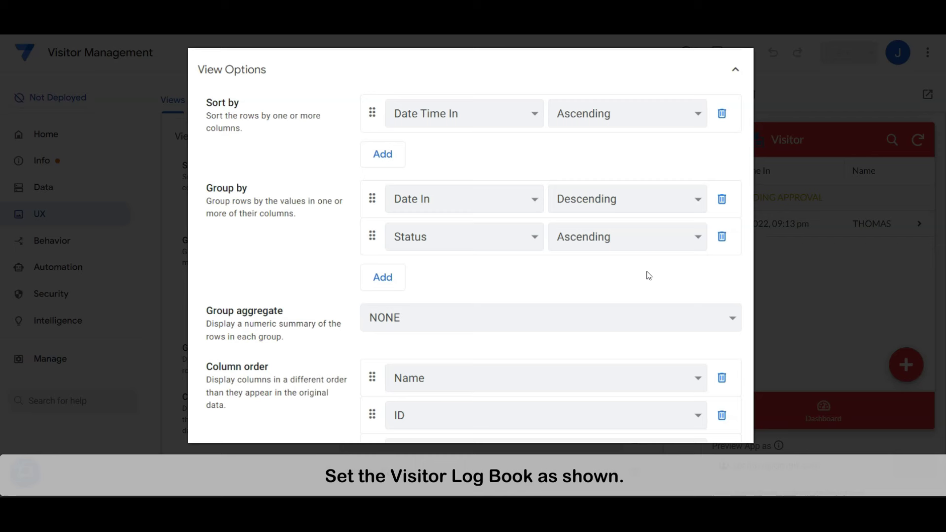
{"action": "scroll", "coordinate": [648, 276], "scroll_direction": "down", "scroll_amount": 5}
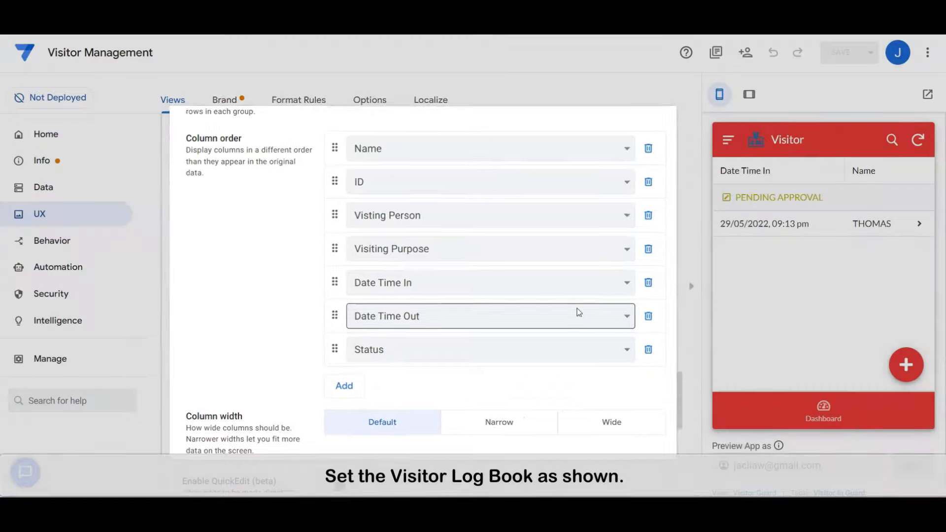
Bring up the Visitor Read Only_Detail view and review its full column order.
{"action": "scroll", "coordinate": [578, 313], "scroll_direction": "up", "scroll_amount": 5}
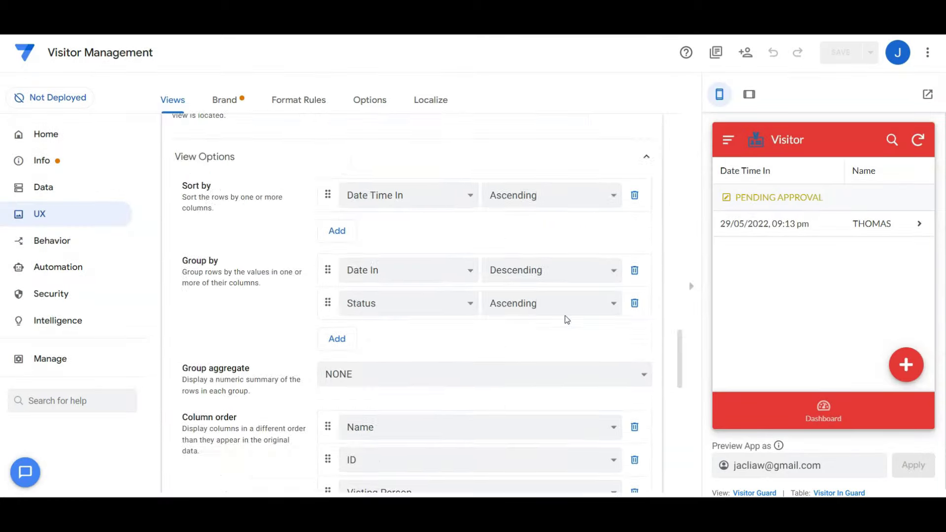
{"action": "left_click", "coordinate": [327, 382]}
{"action": "left_click", "coordinate": [537, 378]}
{"action": "scroll", "coordinate": [643, 334], "scroll_direction": "down", "scroll_amount": 3}
{"action": "scroll", "coordinate": [647, 334], "scroll_direction": "down", "scroll_amount": 5}
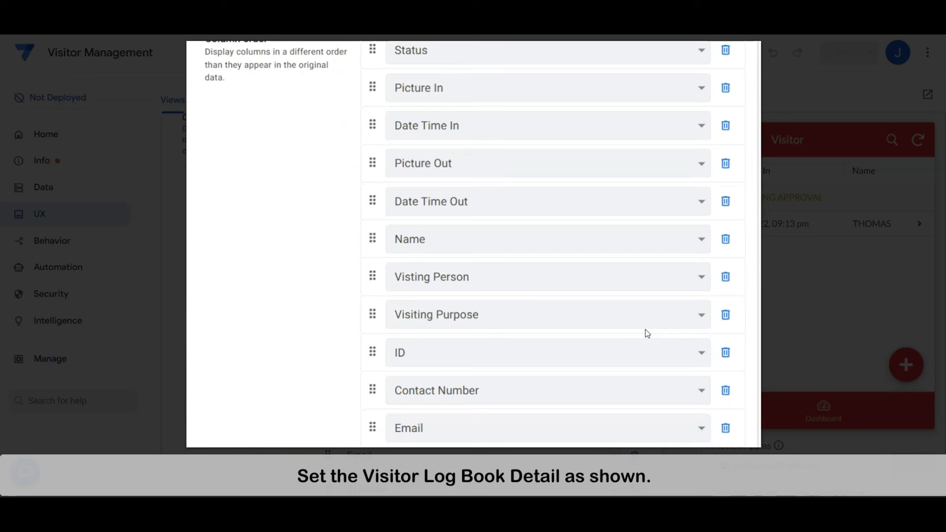
{"action": "scroll", "coordinate": [647, 334], "scroll_direction": "down", "scroll_amount": 3}
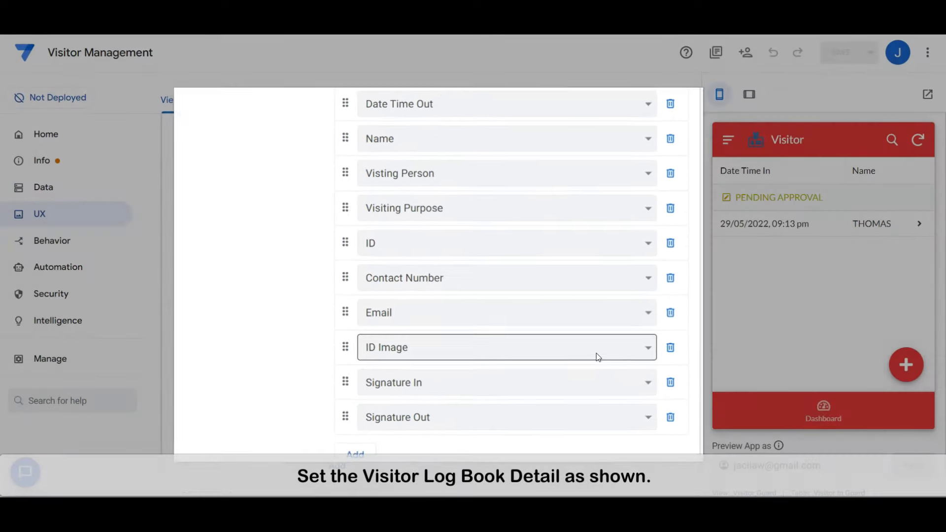
Collapse the Visitor Read Only_Detail view's settings.
{"action": "scroll", "coordinate": [567, 375], "scroll_direction": "up", "scroll_amount": 10}
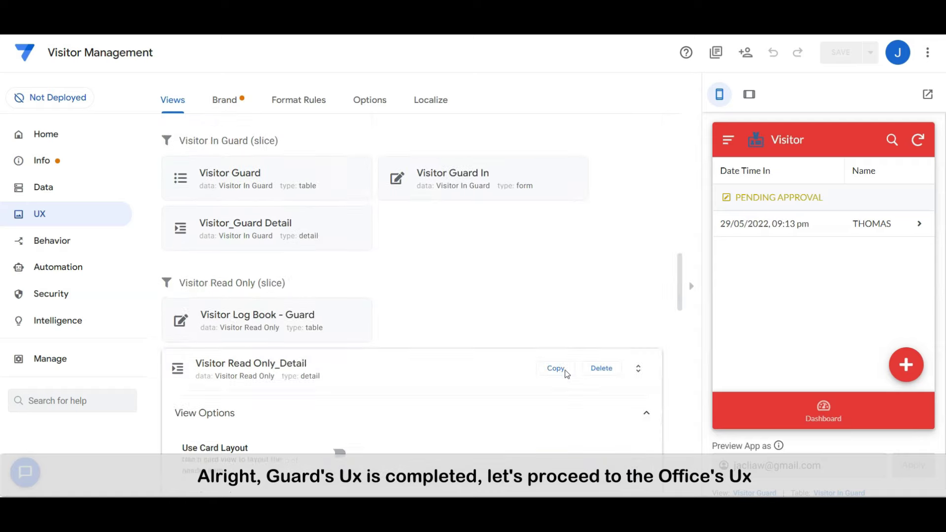
{"action": "scroll", "coordinate": [437, 433], "scroll_direction": "down", "scroll_amount": 3}
{"action": "left_click", "coordinate": [453, 384]}
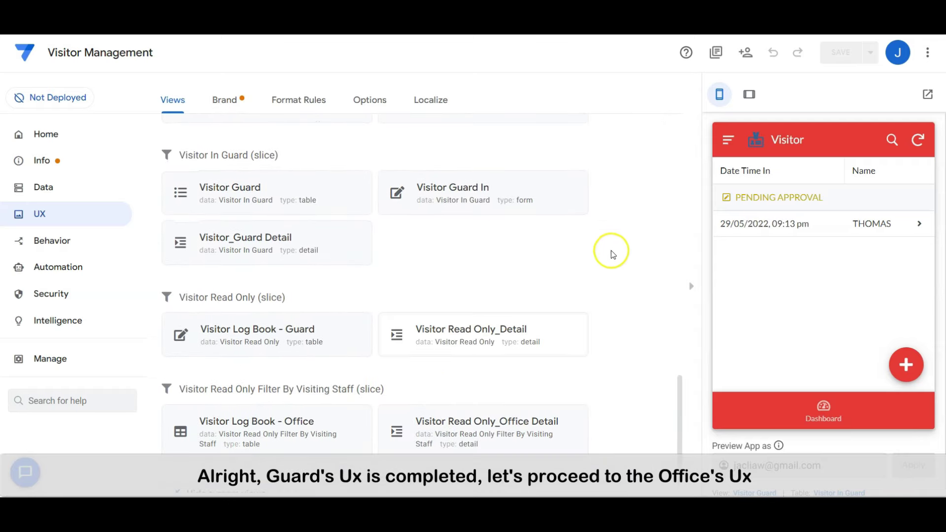
Bring up the Dashboard Office primary view and review its type, position, view entries, mobile tabs and interactive mode.
{"action": "scroll", "coordinate": [616, 253], "scroll_direction": "up", "scroll_amount": 15}
{"action": "scroll", "coordinate": [619, 253], "scroll_direction": "up", "scroll_amount": 3}
{"action": "scroll", "coordinate": [617, 255], "scroll_direction": "down", "scroll_amount": 3}
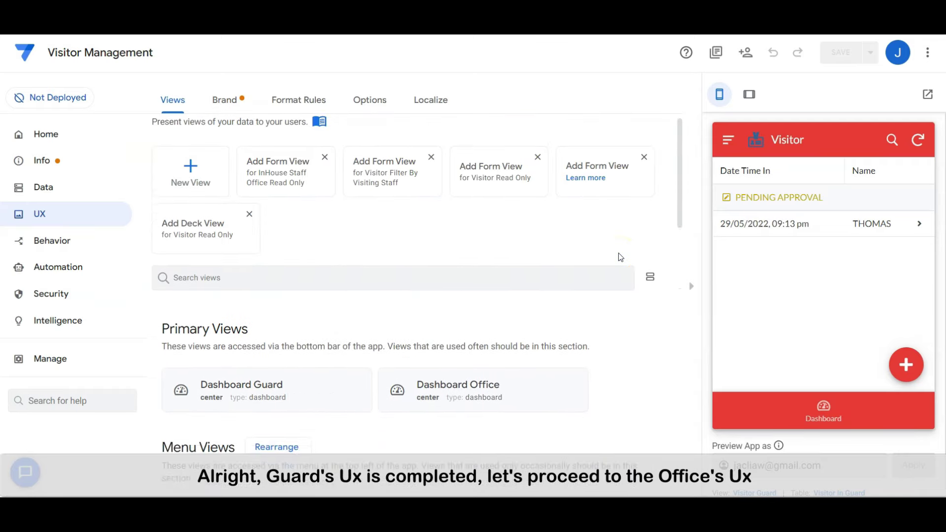
{"action": "left_click", "coordinate": [495, 271]}
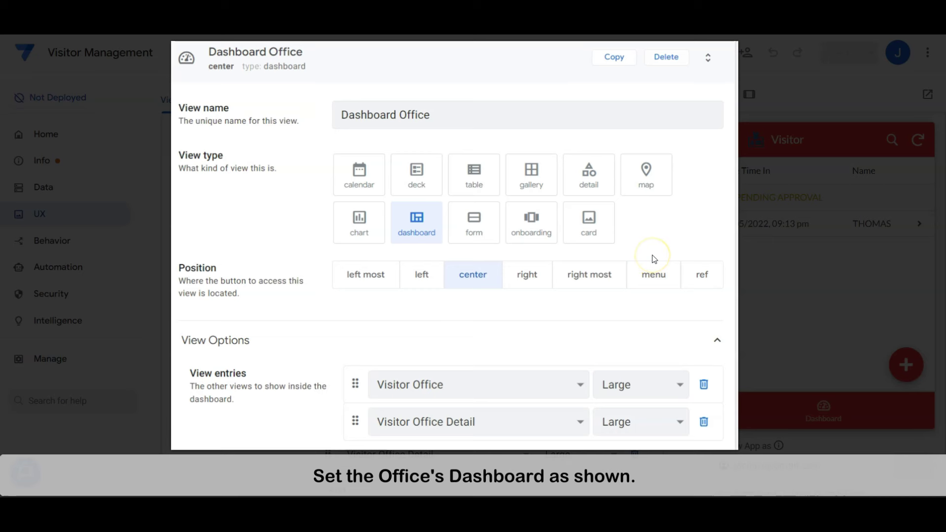
{"action": "scroll", "coordinate": [654, 259], "scroll_direction": "down", "scroll_amount": 6}
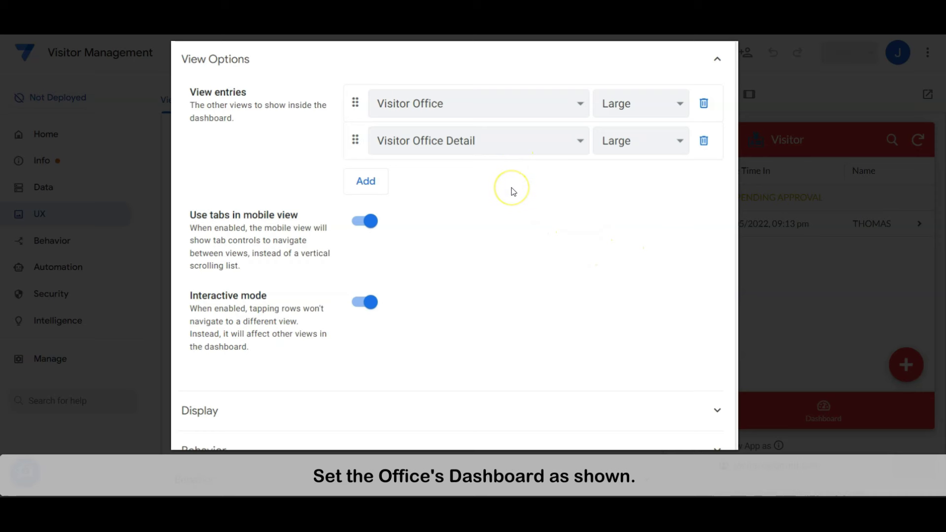
Review the Dashboard Office view's icon, display name and Show if formula, closing the formula unchanged, and check its two view entries.
{"action": "scroll", "coordinate": [513, 191], "scroll_direction": "down", "scroll_amount": 6}
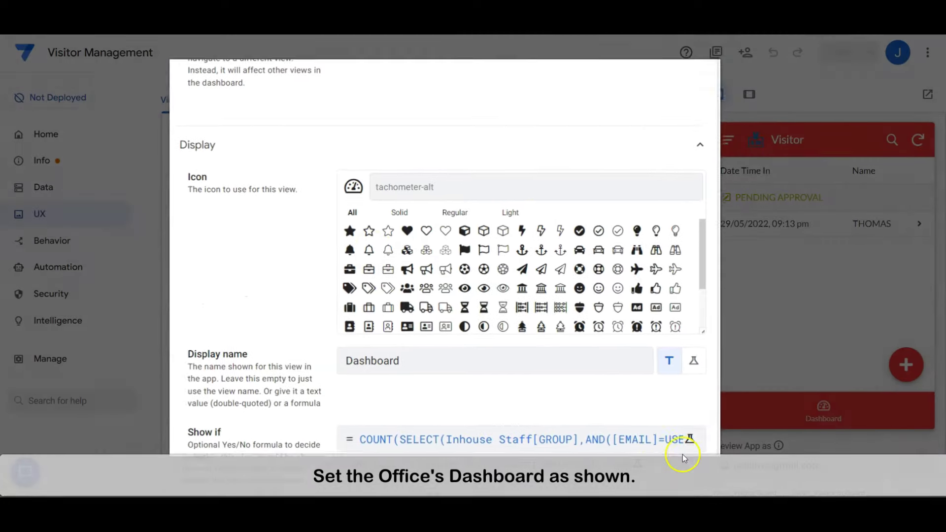
{"action": "left_click", "coordinate": [708, 434]}
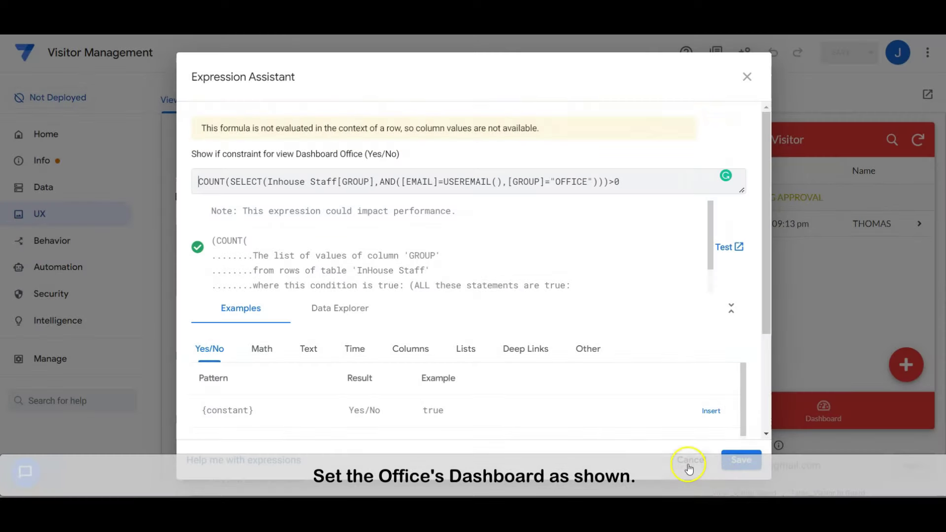
{"action": "left_click", "coordinate": [685, 461]}
{"action": "scroll", "coordinate": [237, 286], "scroll_direction": "up", "scroll_amount": 5}
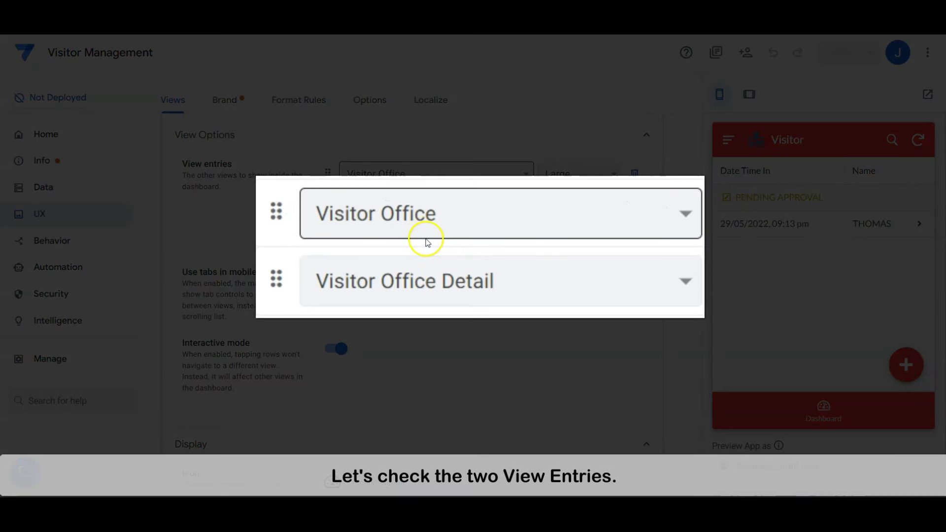
{"action": "left_click", "coordinate": [433, 306]}
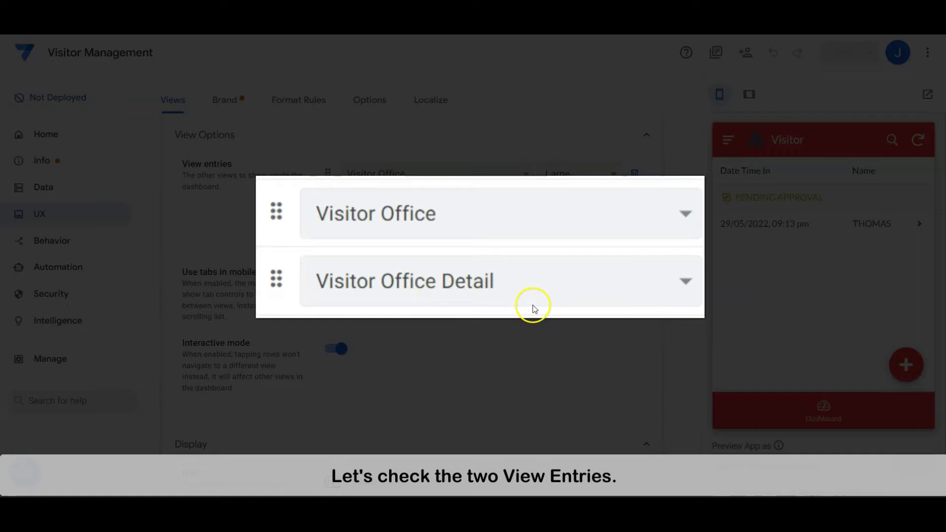
Bring up the Visitor Office view and review its data source, type, position, grouping, headers, image shape and action bar.
{"action": "scroll", "coordinate": [536, 306], "scroll_direction": "down", "scroll_amount": 15}
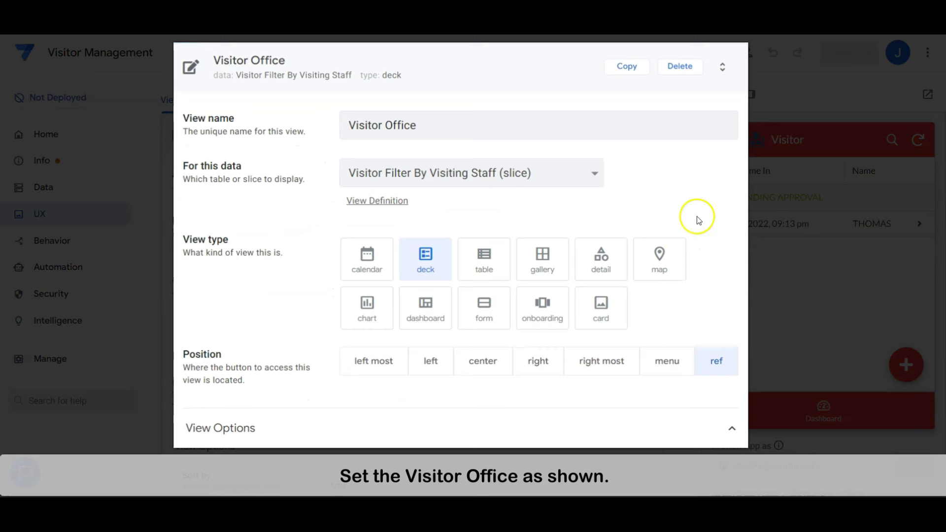
{"action": "left_click", "coordinate": [682, 281]}
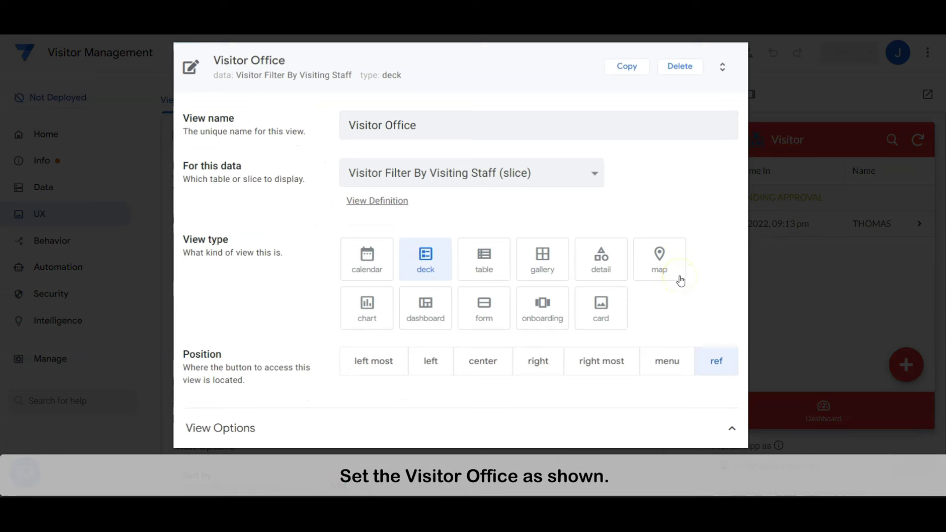
{"action": "scroll", "coordinate": [682, 281], "scroll_direction": "down", "scroll_amount": 10}
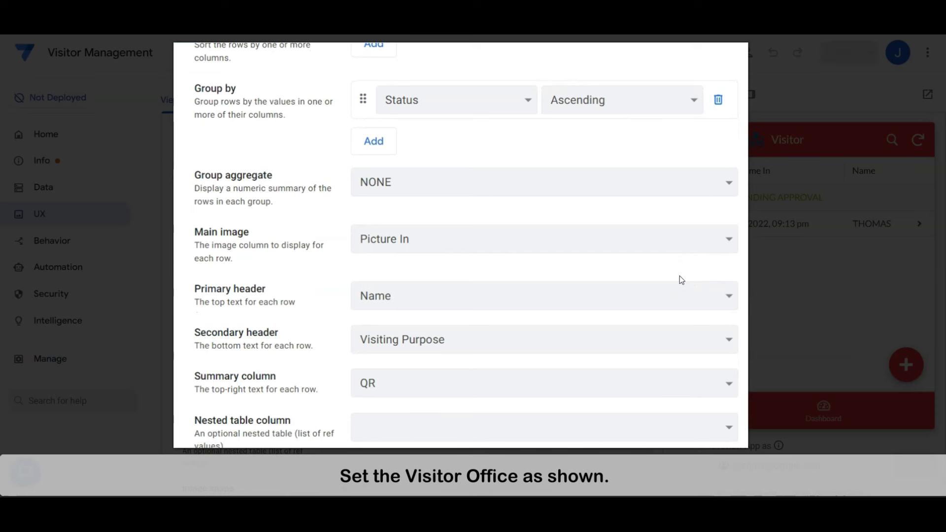
{"action": "scroll", "coordinate": [680, 276], "scroll_direction": "down", "scroll_amount": 7}
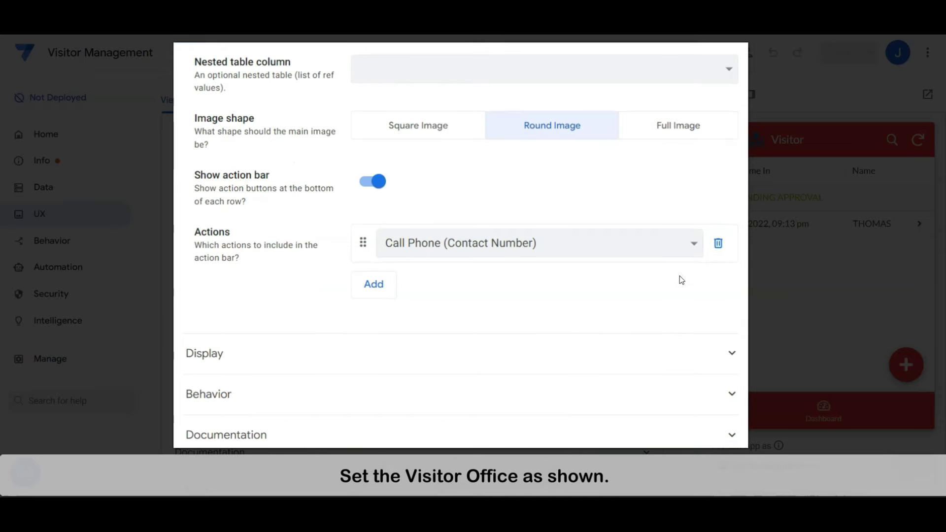
{"action": "left_click", "coordinate": [678, 272]}
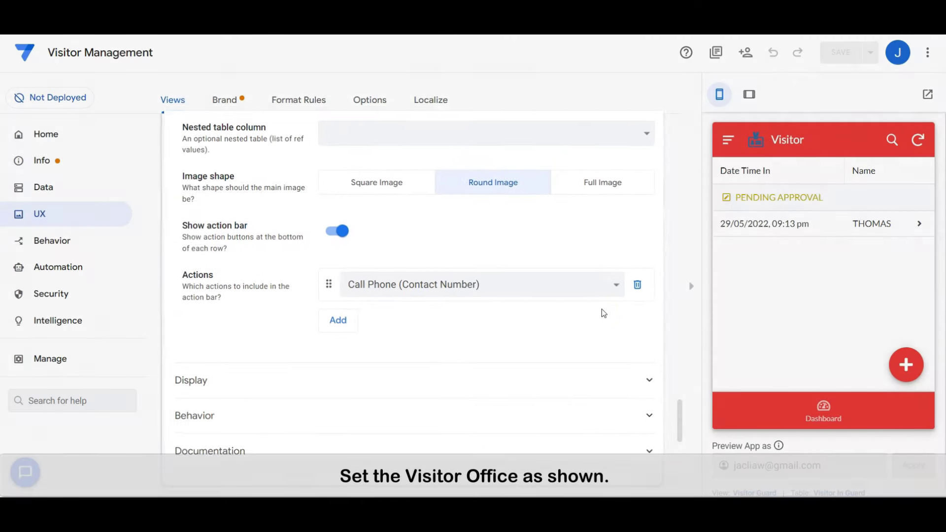
Bring up the Visitor Office Detail view and review its data source, type, position, card layout, main image and column order.
{"action": "scroll", "coordinate": [599, 312], "scroll_direction": "up", "scroll_amount": 10}
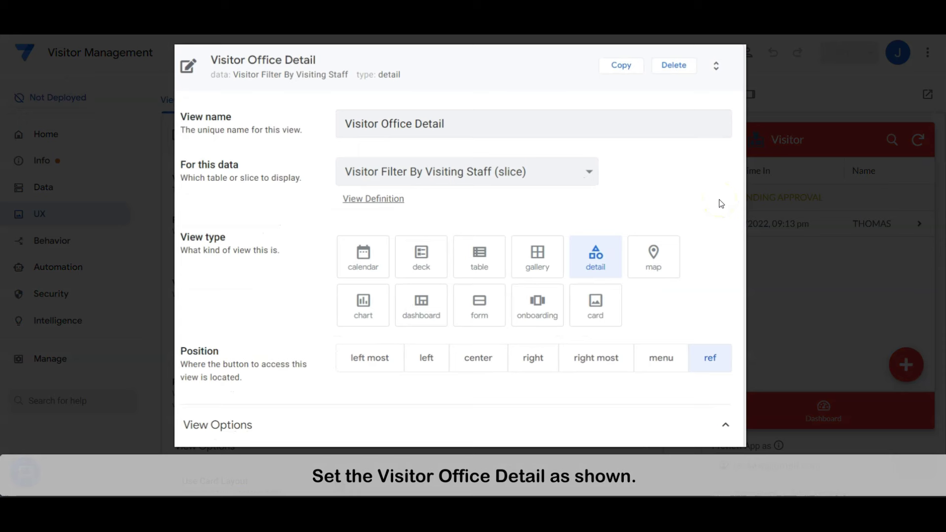
{"action": "scroll", "coordinate": [721, 205], "scroll_direction": "down", "scroll_amount": 12}
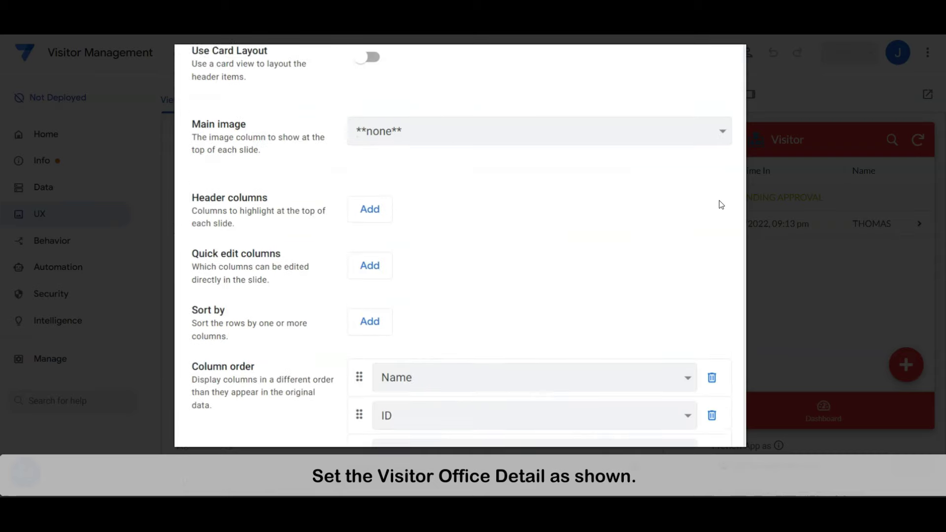
{"action": "scroll", "coordinate": [721, 206], "scroll_direction": "down", "scroll_amount": 3}
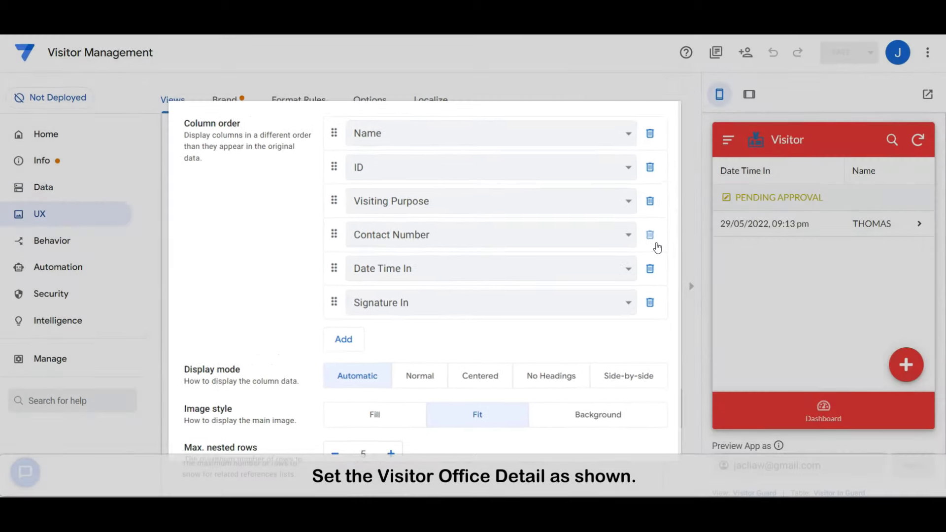
{"action": "key", "text": "Escape"}
{"action": "left_click", "coordinate": [676, 321]}
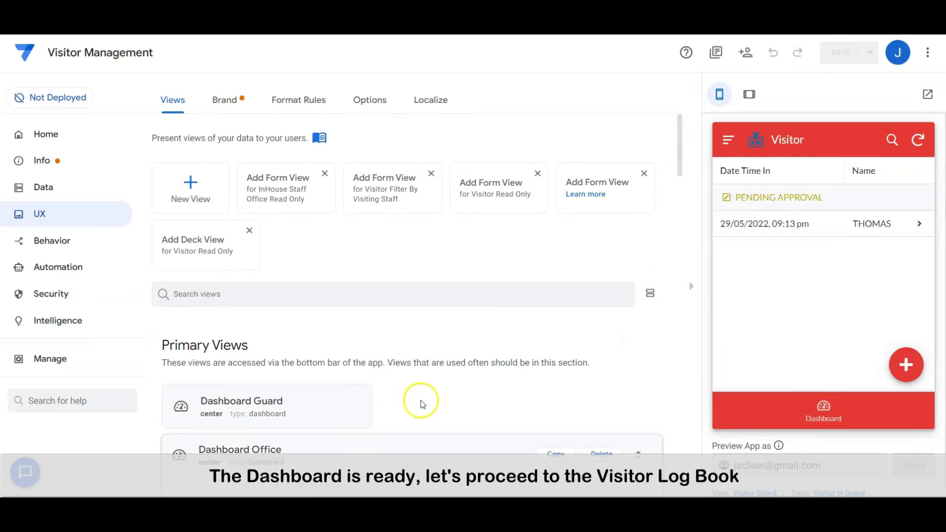
Bring up the Visitor Log Book Menu Office view and review its type, position, view entries, mobile tabs and interactive mode.
{"action": "scroll", "coordinate": [593, 355], "scroll_direction": "down", "scroll_amount": 4}
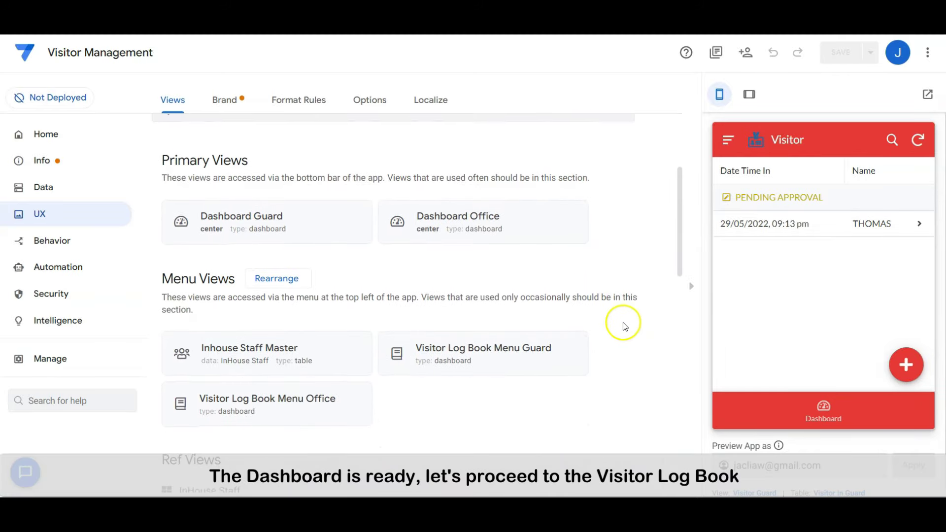
{"action": "left_click", "coordinate": [295, 401]}
{"action": "scroll", "coordinate": [621, 359], "scroll_direction": "down", "scroll_amount": 4}
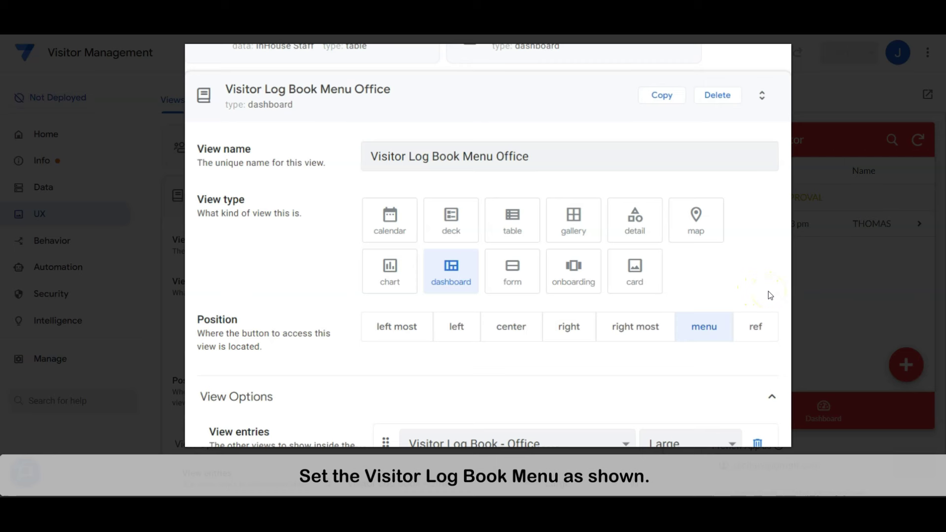
{"action": "scroll", "coordinate": [770, 286], "scroll_direction": "down", "scroll_amount": 8}
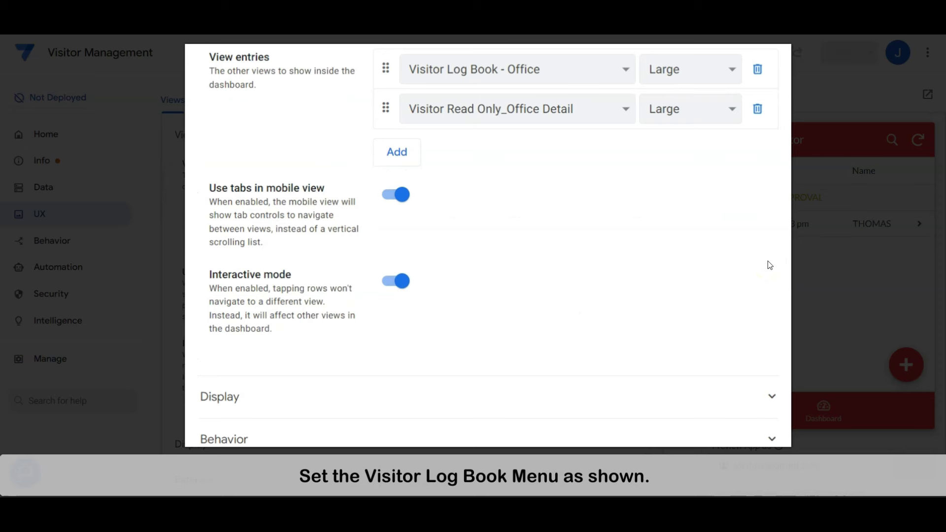
Review the Visitor Log Book Menu Office view's icon, display name and Show if formula without changing them, and check its two view entries.
{"action": "left_click", "coordinate": [772, 396]}
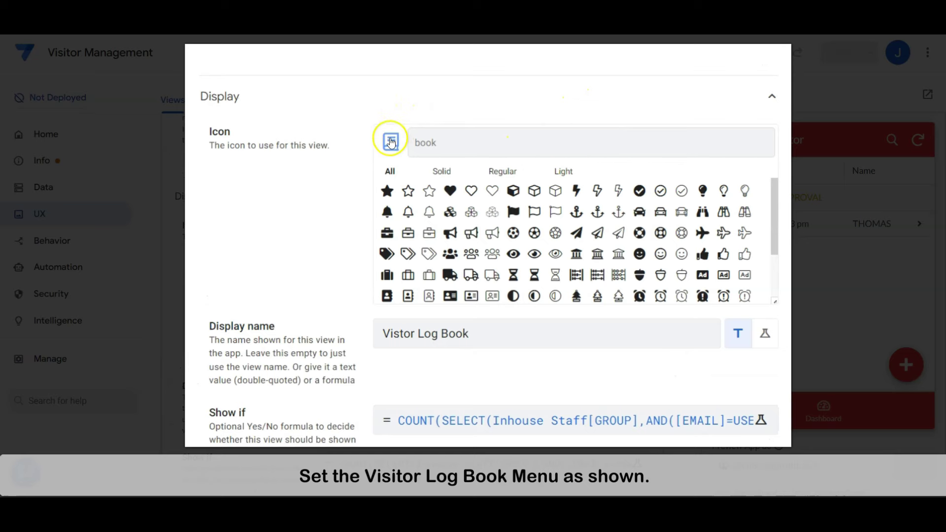
{"action": "left_click", "coordinate": [549, 342]}
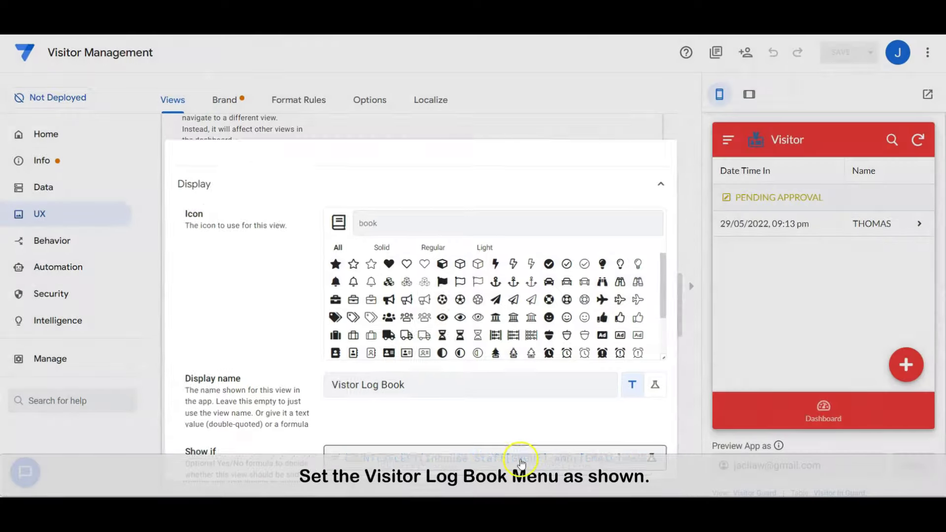
{"action": "left_click", "coordinate": [517, 461]}
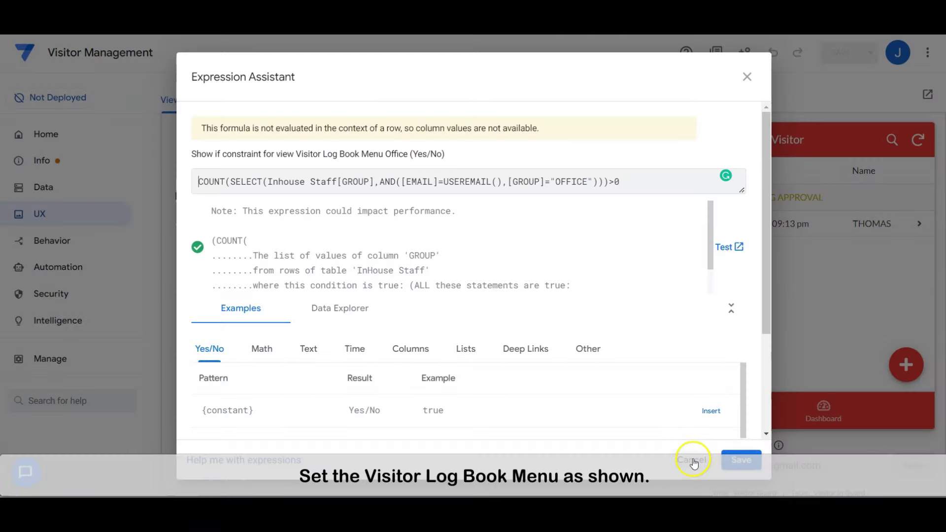
{"action": "left_click", "coordinate": [692, 458]}
{"action": "scroll", "coordinate": [357, 316], "scroll_direction": "up", "scroll_amount": 9}
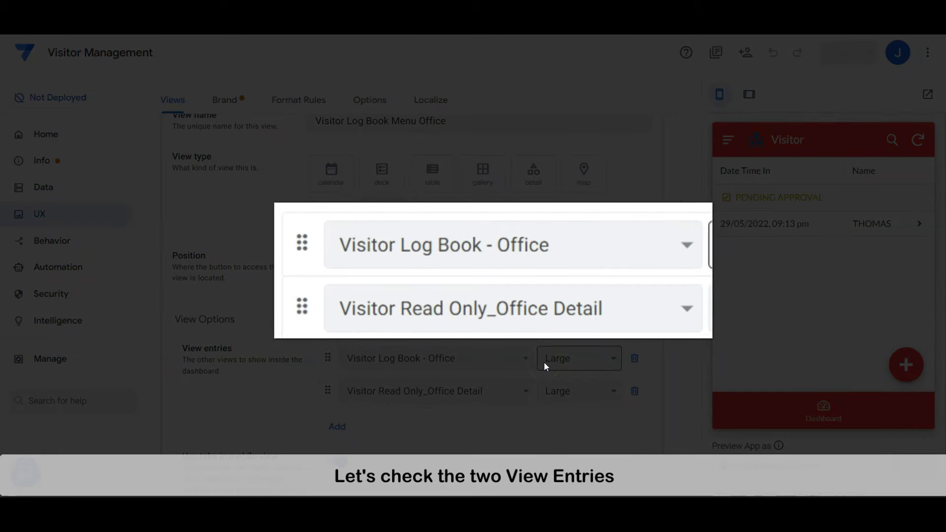
{"action": "left_click", "coordinate": [668, 269]}
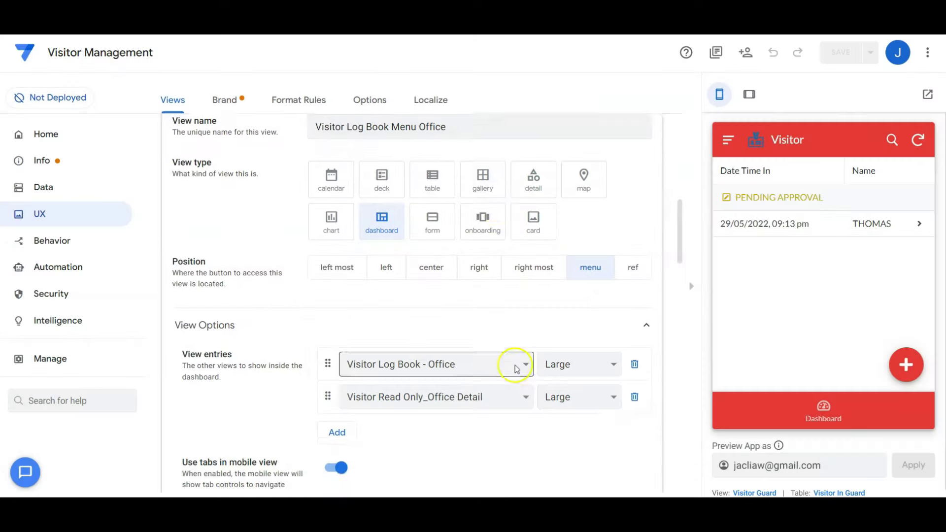
Bring up the Visitor Log Book - Office view and review its data source, type, position, sorting, grouping and column order.
{"action": "scroll", "coordinate": [492, 262], "scroll_direction": "down", "scroll_amount": 4}
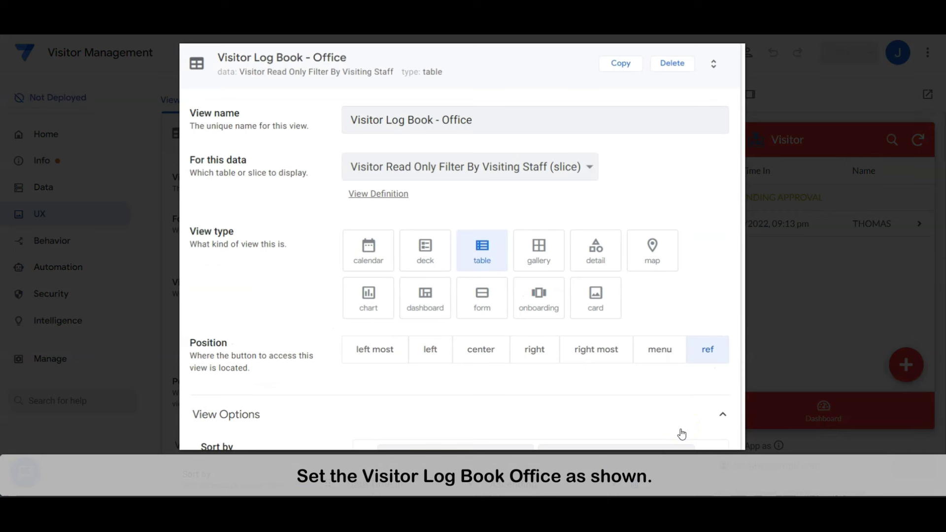
{"action": "scroll", "coordinate": [682, 434], "scroll_direction": "down", "scroll_amount": 7}
{"action": "left_click", "coordinate": [692, 404]}
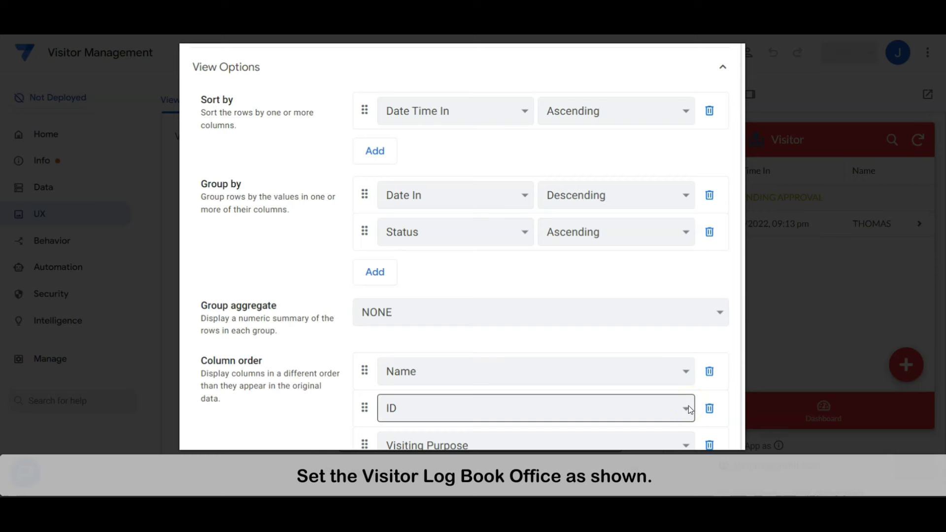
Bring up the Visitor Read Only_Office Detail view and review its data source, type, position and full column order.
{"action": "scroll", "coordinate": [697, 386], "scroll_direction": "down", "scroll_amount": 4}
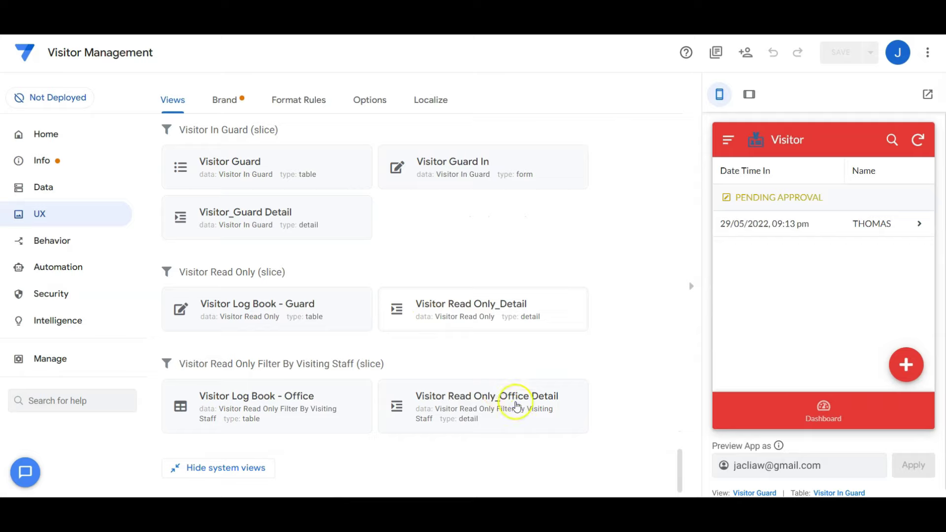
{"action": "left_click", "coordinate": [513, 401]}
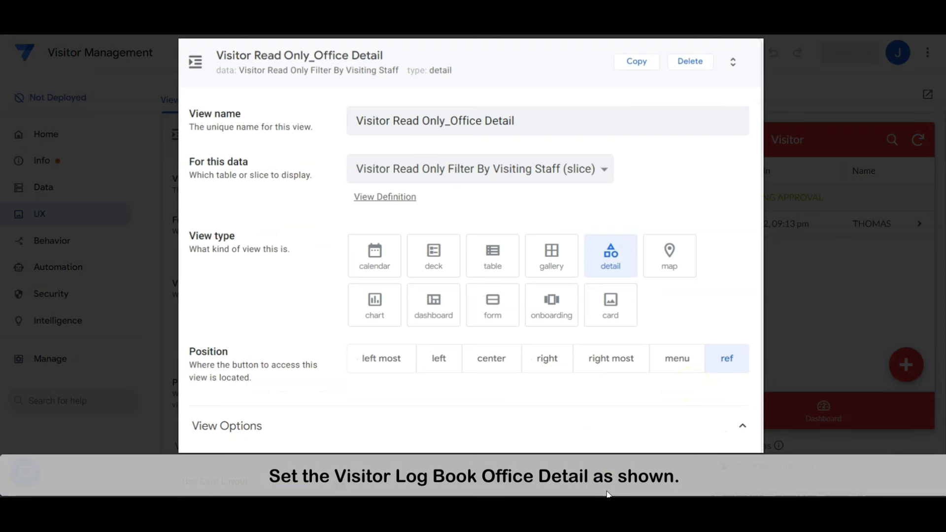
{"action": "scroll", "coordinate": [687, 408], "scroll_direction": "down", "scroll_amount": 10}
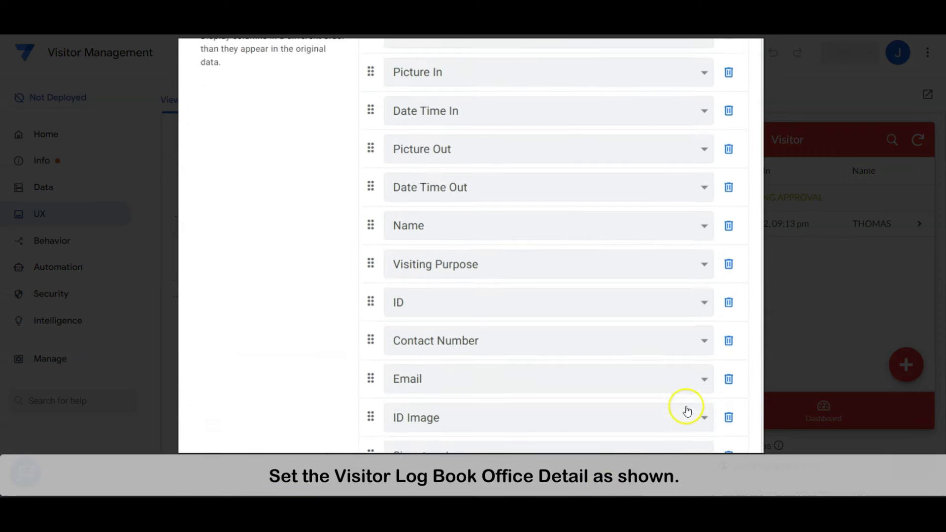
{"action": "scroll", "coordinate": [689, 410], "scroll_direction": "up", "scroll_amount": 1}
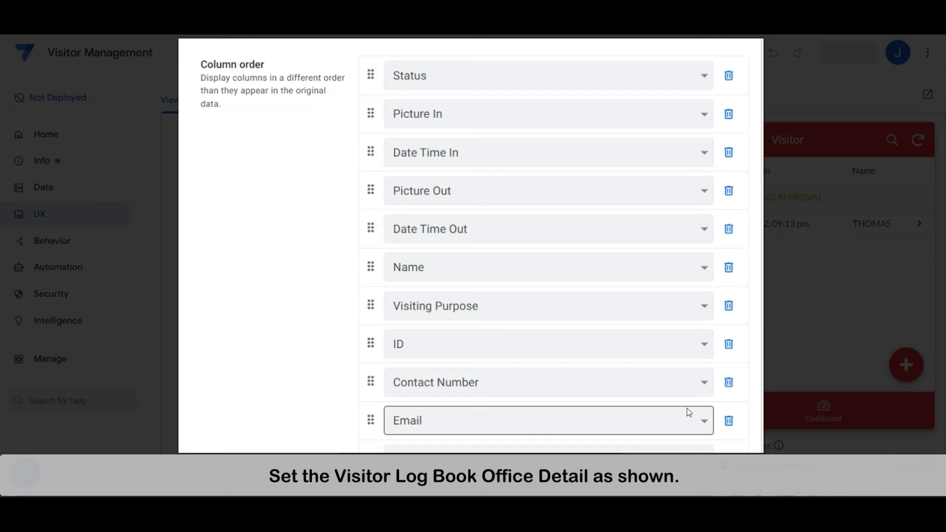
{"action": "scroll", "coordinate": [688, 411], "scroll_direction": "down", "scroll_amount": 7}
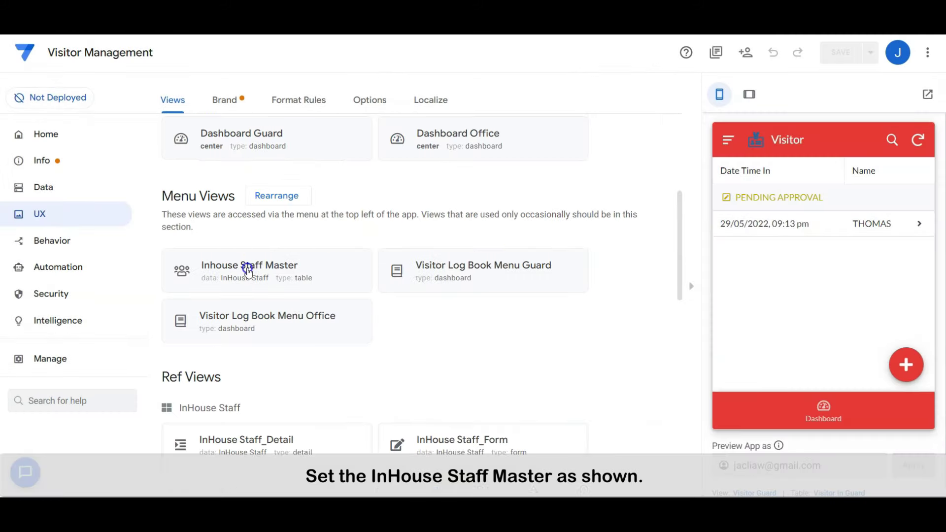
Bring up the Inhouse Staff Master menu view and review its data source, type, position, column order, column width and QuickEdit setting.
{"action": "left_click", "coordinate": [247, 269]}
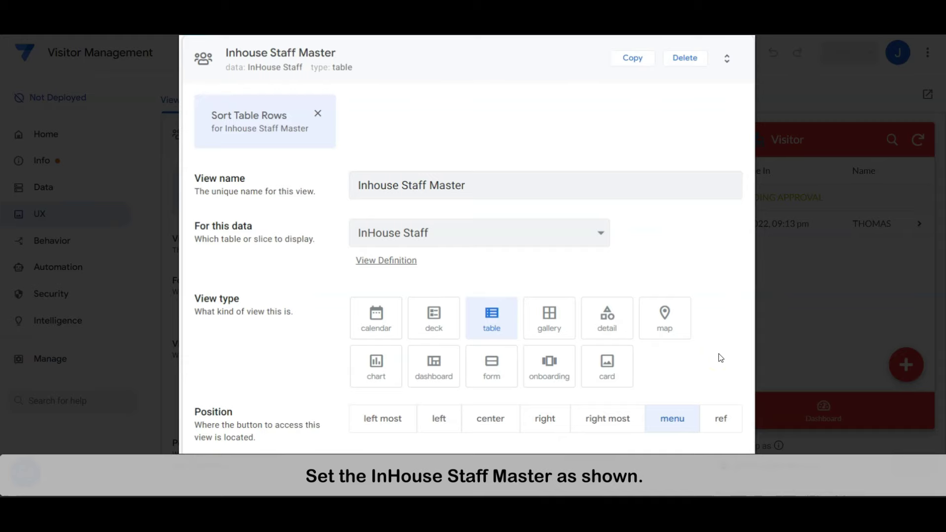
{"action": "scroll", "coordinate": [721, 358], "scroll_direction": "down", "scroll_amount": 10}
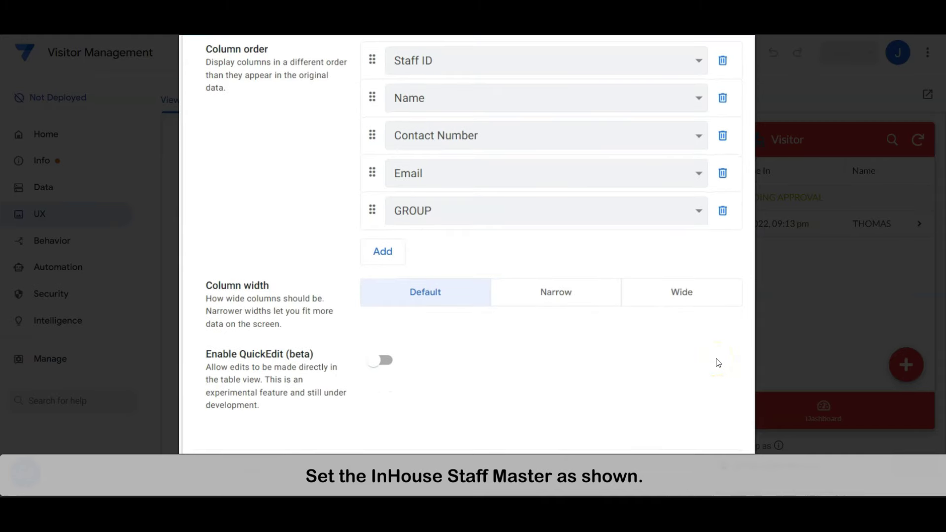
{"action": "scroll", "coordinate": [651, 338], "scroll_direction": "down", "scroll_amount": 6}
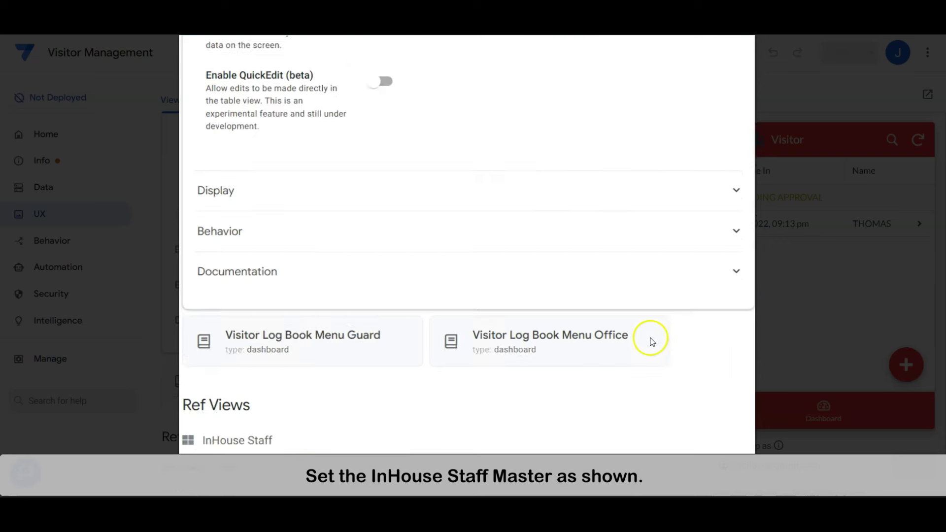
Review the Inhouse Staff Master view's icon, display name and Show if formula, closing the formula without changes.
{"action": "left_click", "coordinate": [516, 112]}
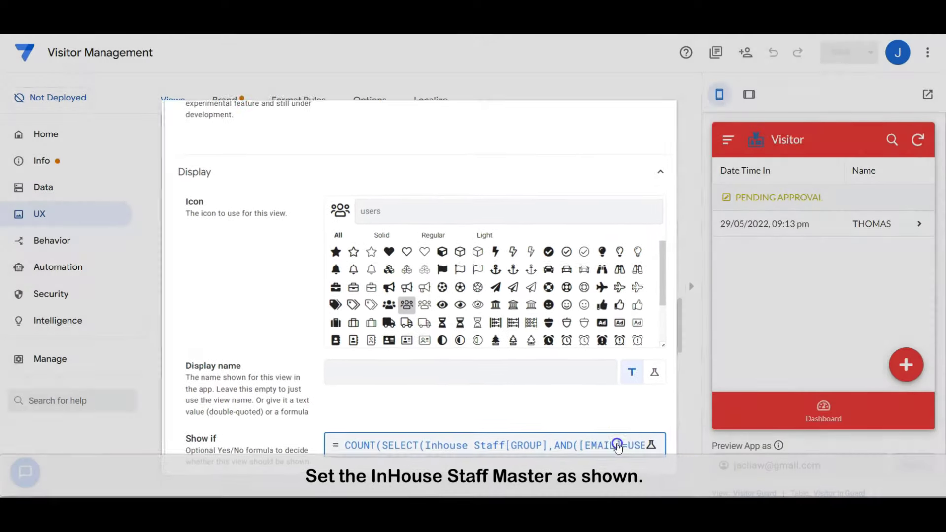
{"action": "left_click", "coordinate": [715, 422]}
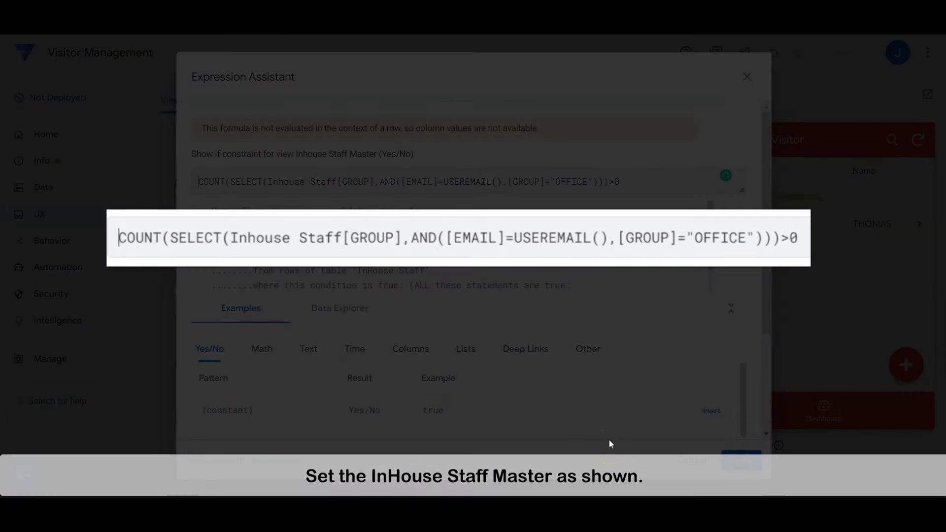
{"action": "left_click", "coordinate": [607, 445]}
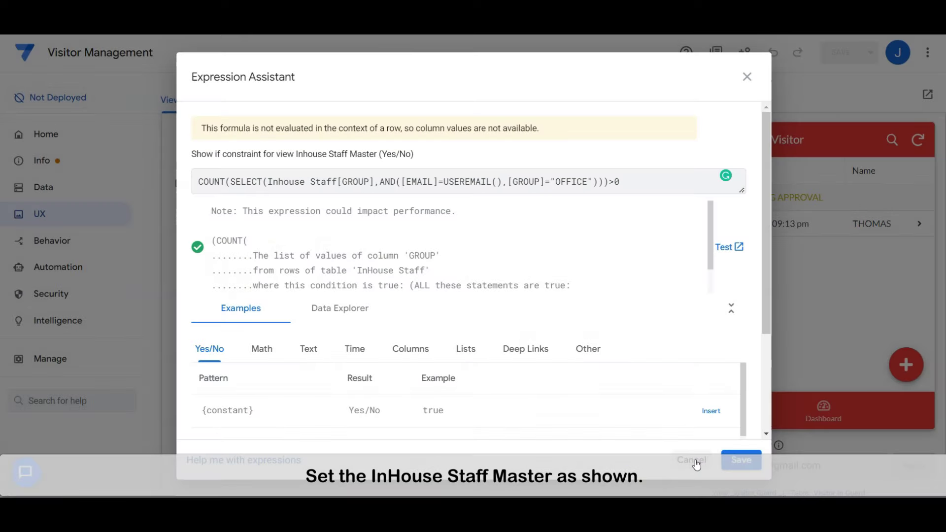
{"action": "left_click", "coordinate": [695, 461]}
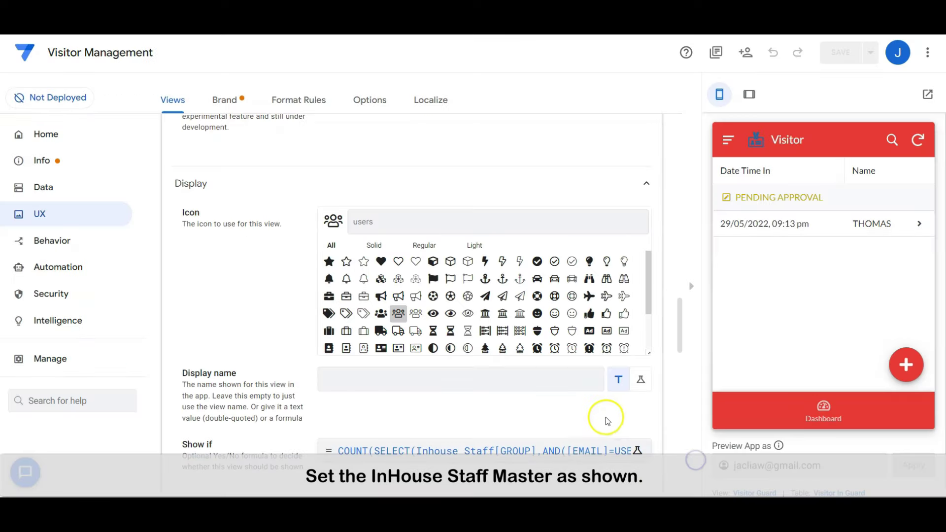
Review the InHouse Staff_Detail ref view's layout, main image, header columns, sorting, column order and display options, then collapse it.
{"action": "scroll", "coordinate": [557, 422], "scroll_direction": "down", "scroll_amount": 10}
{"action": "left_click", "coordinate": [313, 186]}
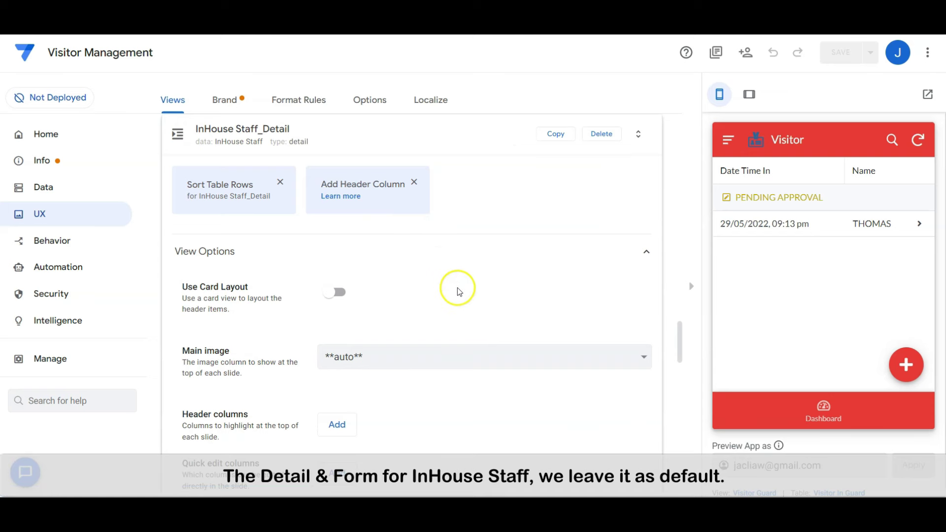
{"action": "scroll", "coordinate": [508, 316], "scroll_direction": "down", "scroll_amount": 8}
{"action": "scroll", "coordinate": [509, 318], "scroll_direction": "down", "scroll_amount": 1}
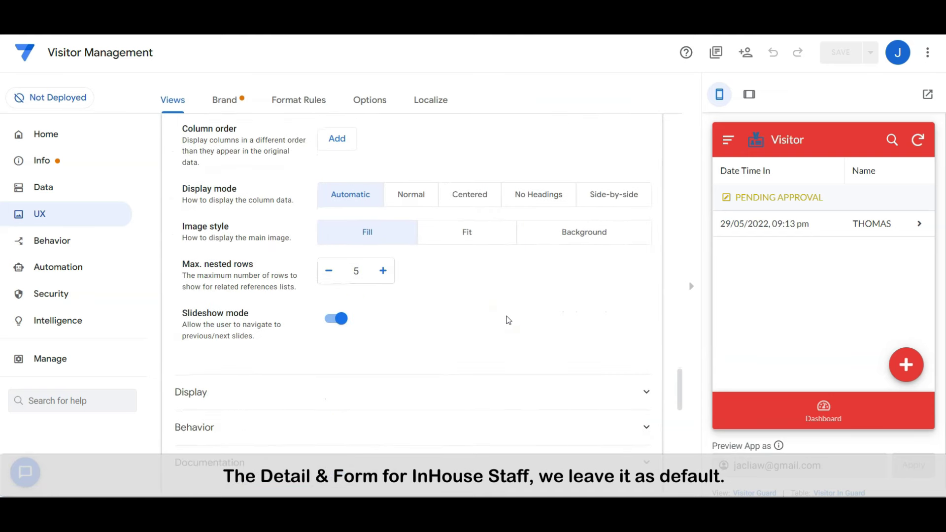
{"action": "scroll", "coordinate": [508, 322], "scroll_direction": "up", "scroll_amount": 10}
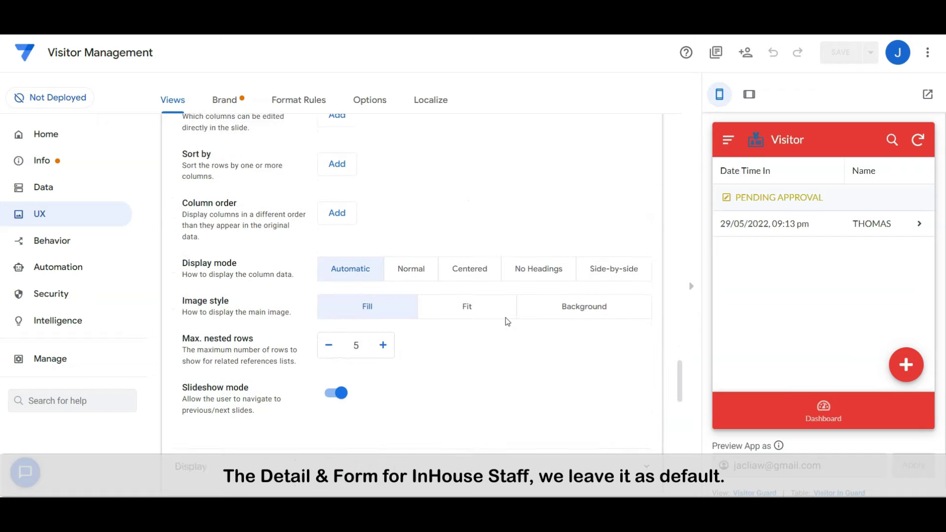
{"action": "left_click", "coordinate": [436, 205]}
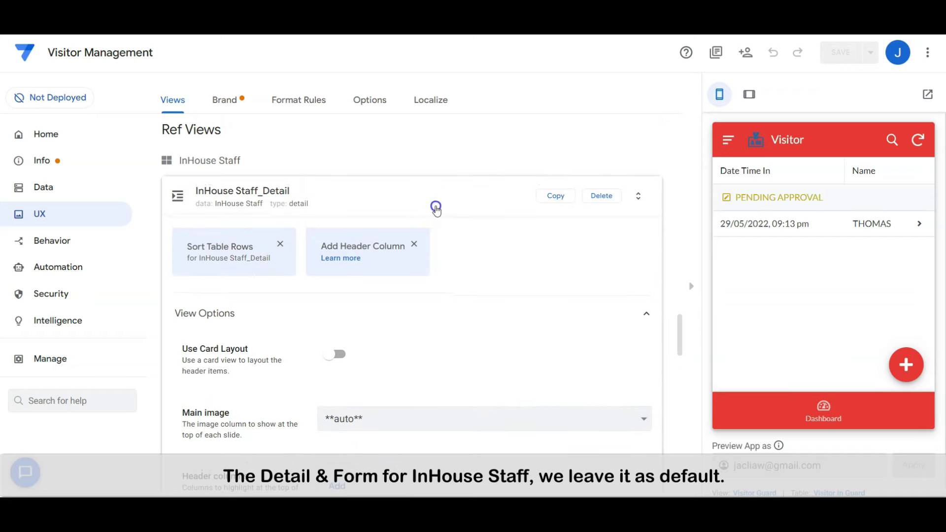
Review the InHouse Staff_Form ref view's page style, form style, column order, save position and finish view, then collapse it.
{"action": "left_click", "coordinate": [507, 193]}
{"action": "scroll", "coordinate": [491, 307], "scroll_direction": "down", "scroll_amount": 3}
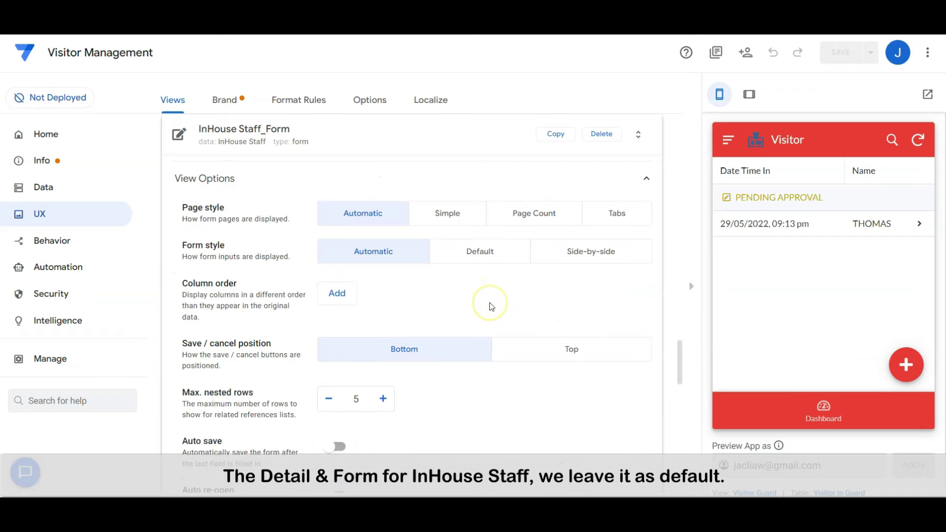
{"action": "scroll", "coordinate": [491, 306], "scroll_direction": "down", "scroll_amount": 3}
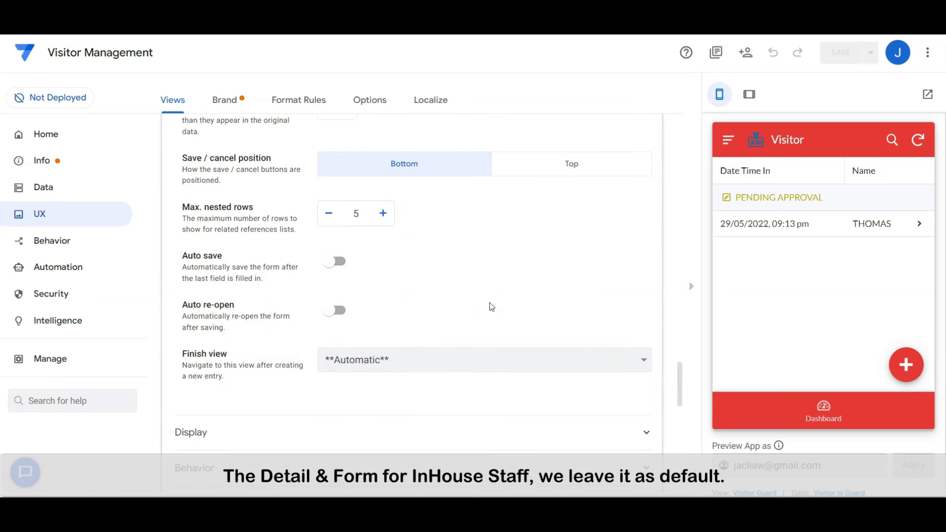
{"action": "scroll", "coordinate": [491, 306], "scroll_direction": "up", "scroll_amount": 3}
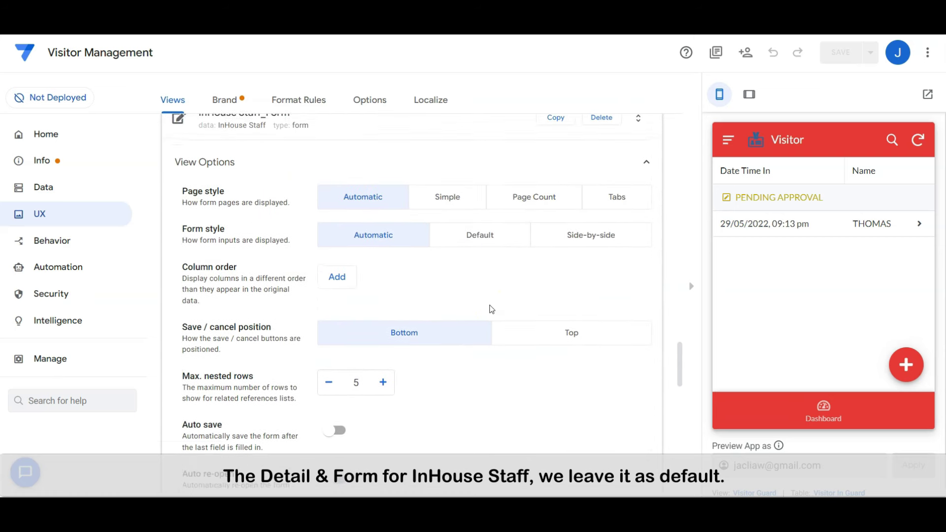
{"action": "left_click", "coordinate": [436, 145]}
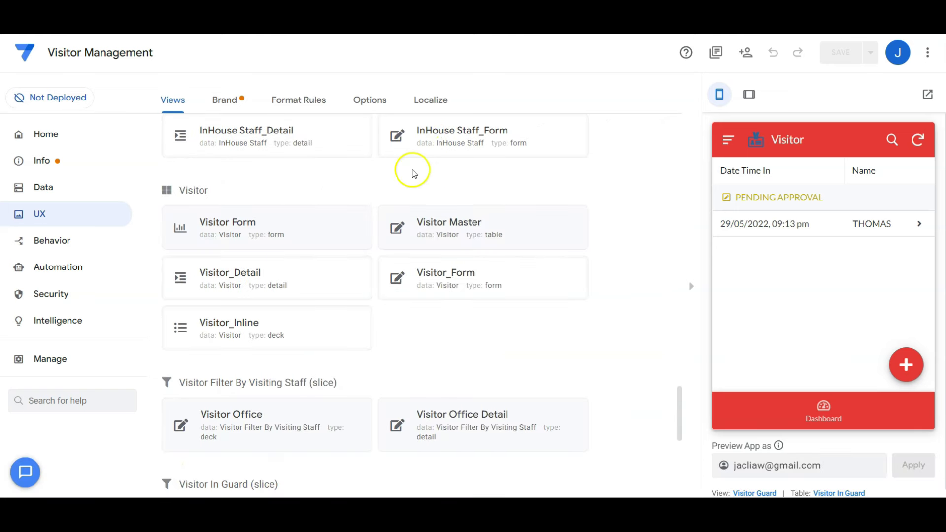
Go back to the Inhouse Staff Master menu view and collapse its settings.
{"action": "scroll", "coordinate": [621, 325], "scroll_direction": "up", "scroll_amount": 2}
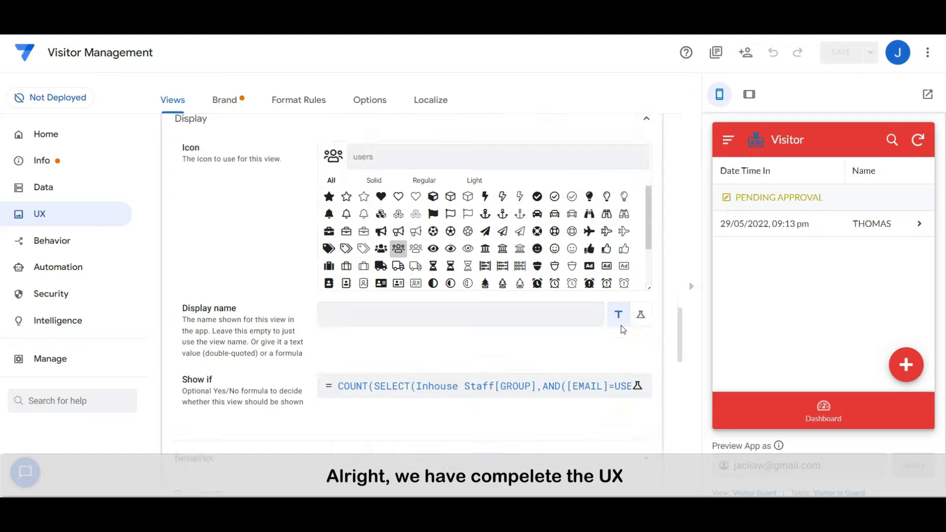
{"action": "scroll", "coordinate": [621, 325], "scroll_direction": "up", "scroll_amount": 15}
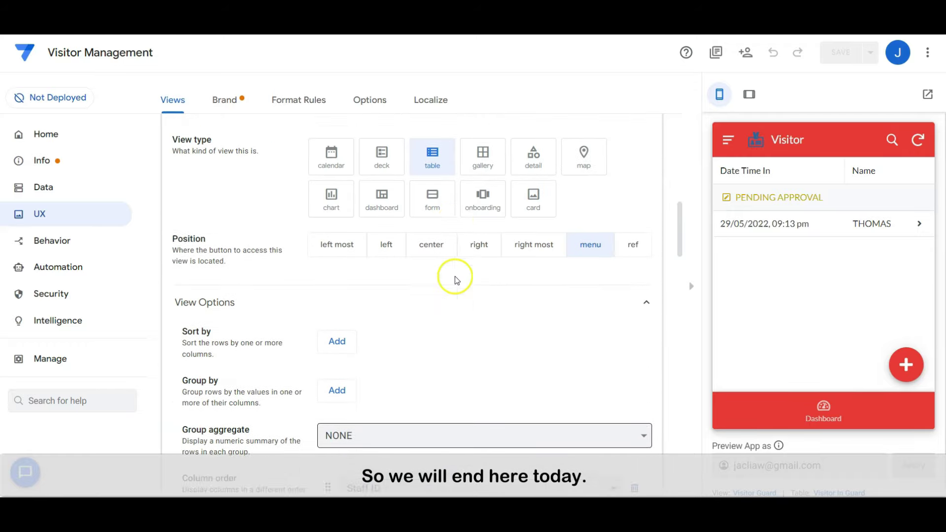
{"action": "left_click", "coordinate": [399, 213]}
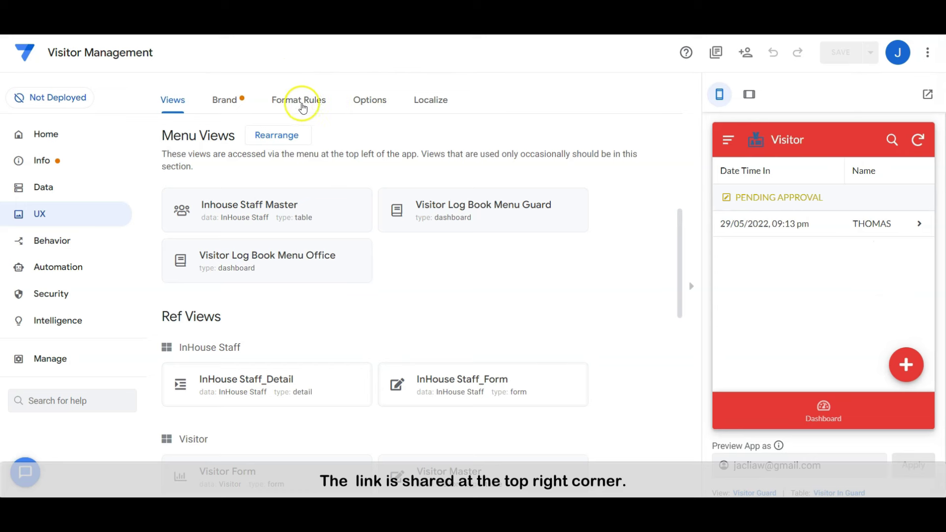
Bring up the app's format rules and look through the rules defined for the Visitor table.
{"action": "left_click", "coordinate": [283, 106]}
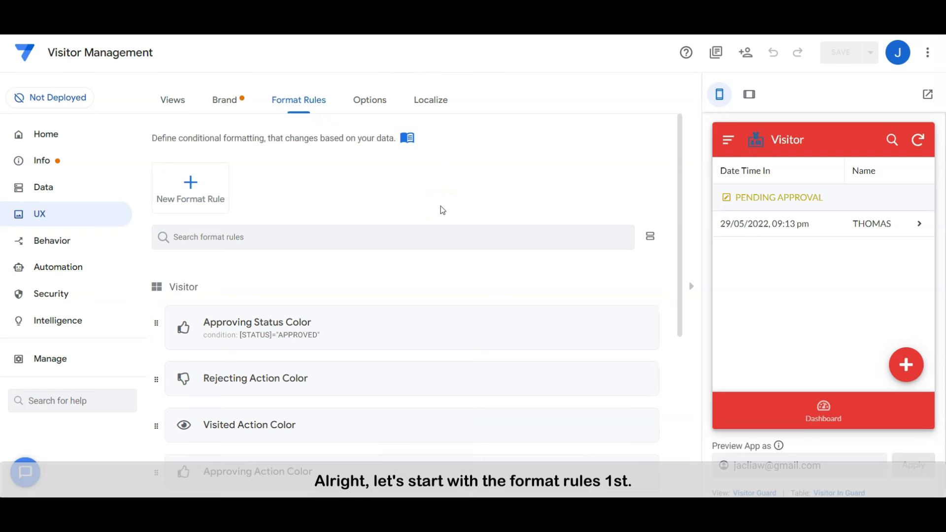
{"action": "scroll", "coordinate": [441, 206], "scroll_direction": "down", "scroll_amount": 3}
{"action": "scroll", "coordinate": [443, 210], "scroll_direction": "down", "scroll_amount": 3}
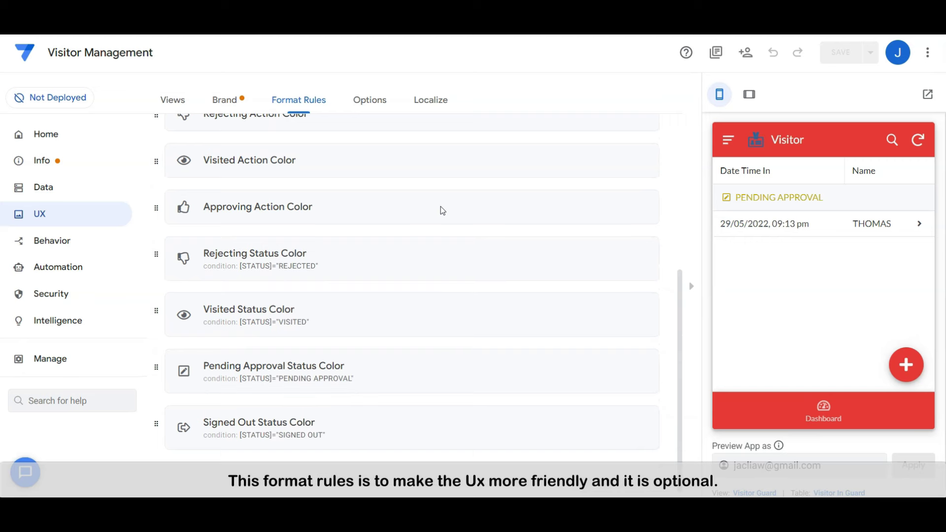
{"action": "scroll", "coordinate": [441, 208], "scroll_direction": "up", "scroll_amount": 2}
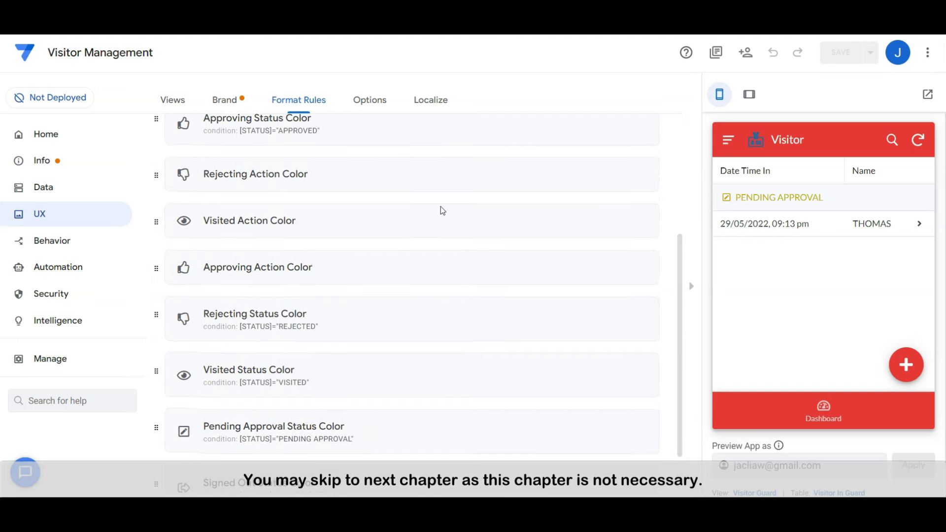
{"action": "scroll", "coordinate": [441, 206], "scroll_direction": "up", "scroll_amount": 2}
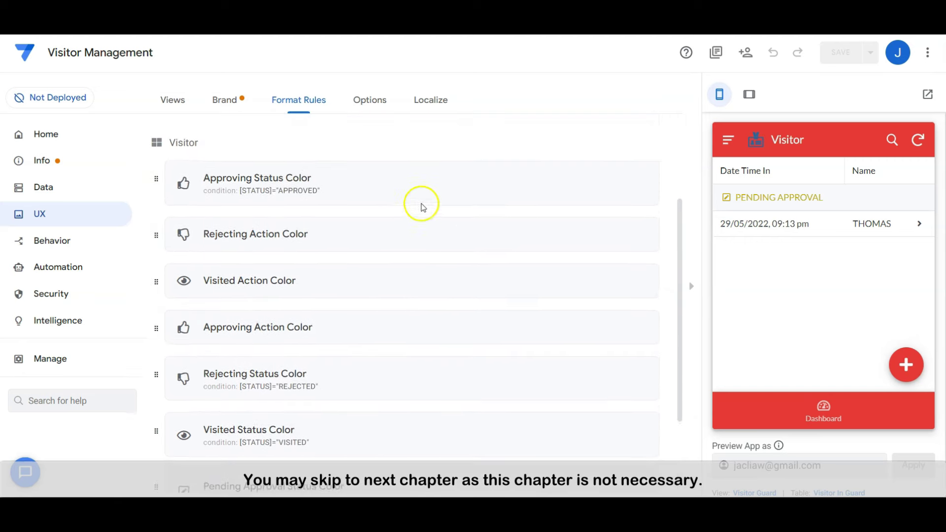
Review the Approving Status Color rule's data source, condition, formatted column, icon, highlight color and text color.
{"action": "left_click", "coordinate": [375, 180]}
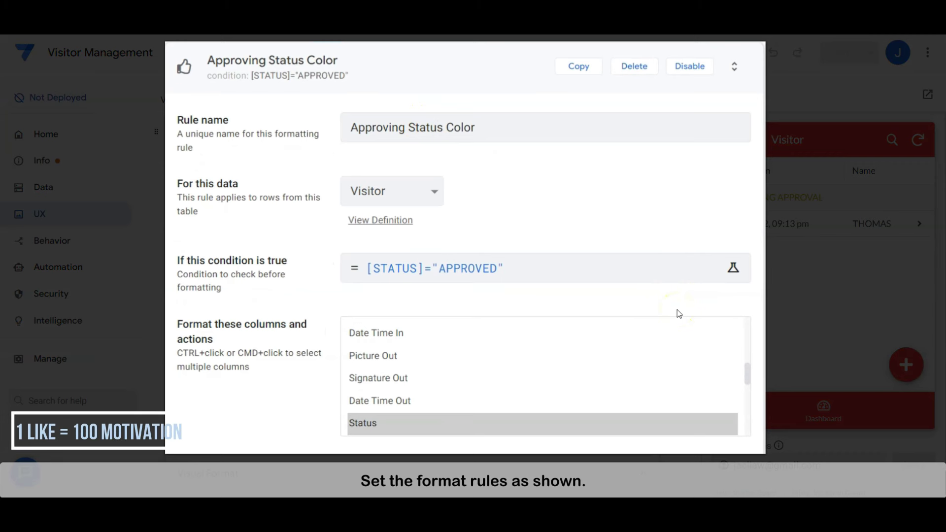
{"action": "left_click", "coordinate": [673, 202]}
{"action": "left_click", "coordinate": [680, 190]}
{"action": "scroll", "coordinate": [681, 188], "scroll_direction": "down", "scroll_amount": 5}
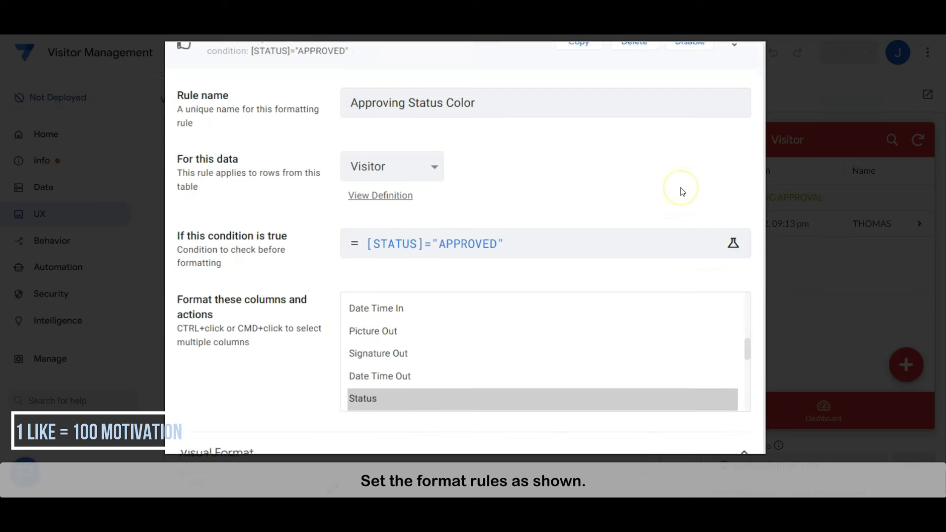
{"action": "scroll", "coordinate": [681, 191], "scroll_direction": "down", "scroll_amount": 3}
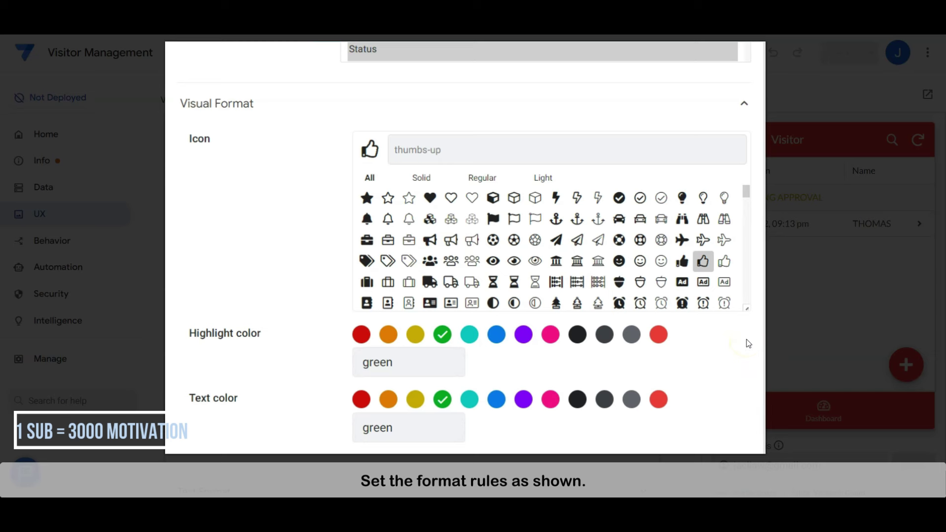
{"action": "left_click", "coordinate": [701, 332]}
{"action": "scroll", "coordinate": [718, 353], "scroll_direction": "down", "scroll_amount": 7}
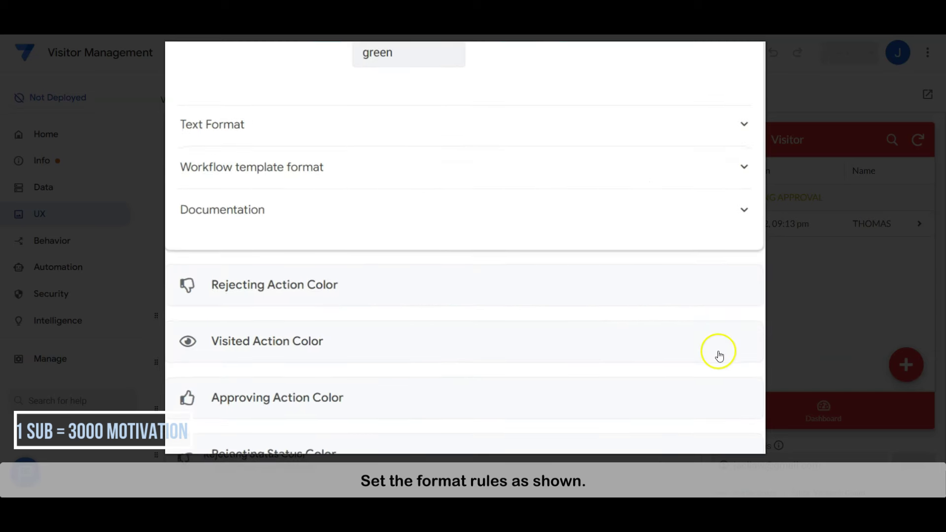
Review the Rejecting Action Color rule's data source, condition, formatted action, icon, highlight color and text color.
{"action": "left_click", "coordinate": [576, 282]}
{"action": "scroll", "coordinate": [718, 349], "scroll_direction": "down", "scroll_amount": 4}
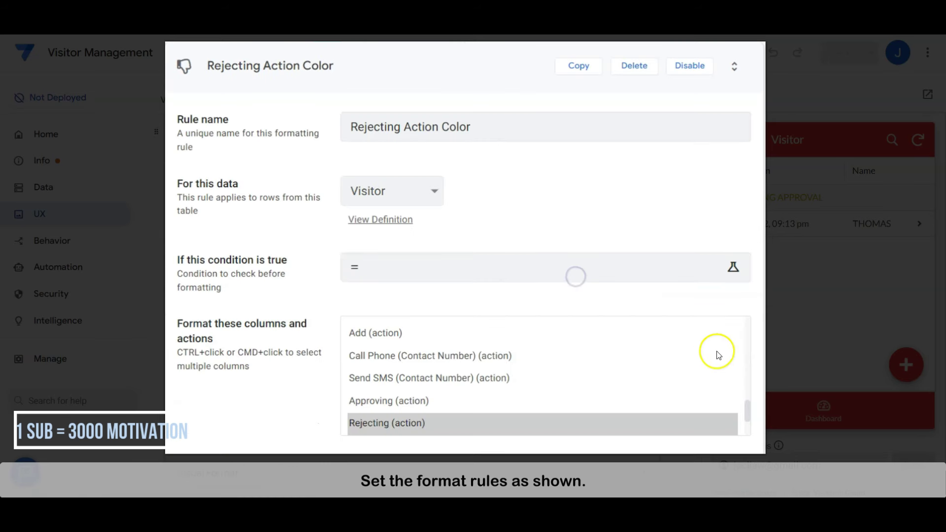
{"action": "left_click", "coordinate": [625, 469]}
{"action": "scroll", "coordinate": [623, 463], "scroll_direction": "down", "scroll_amount": 6}
{"action": "scroll", "coordinate": [622, 464], "scroll_direction": "down", "scroll_amount": 1}
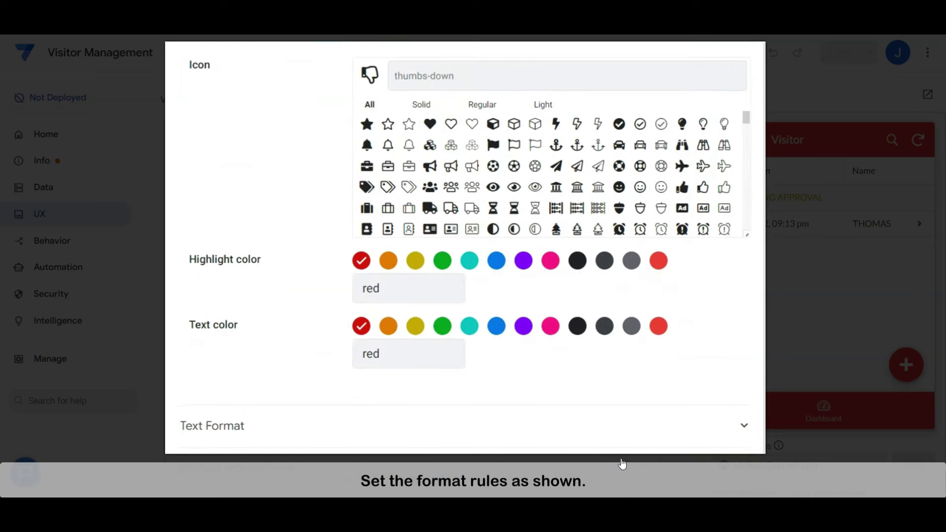
{"action": "left_click", "coordinate": [626, 467]}
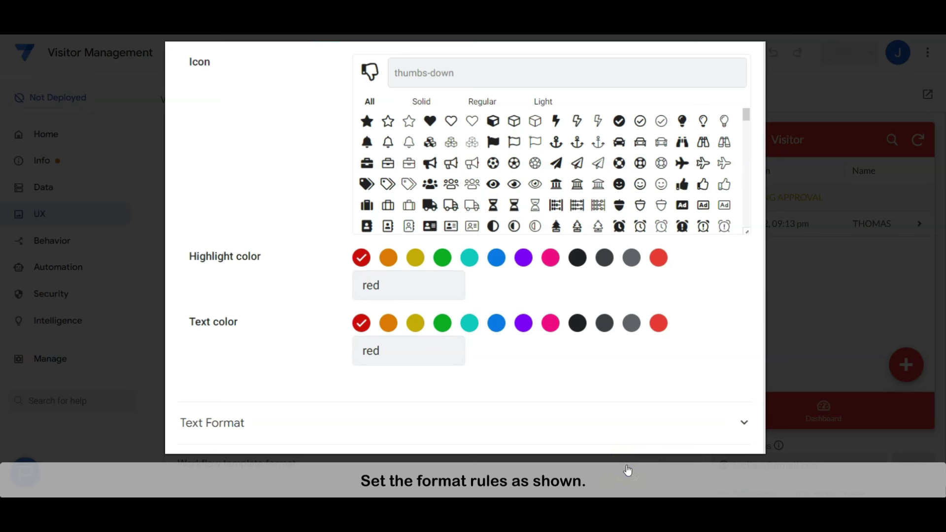
{"action": "left_click", "coordinate": [715, 413]}
{"action": "scroll", "coordinate": [718, 413], "scroll_direction": "down", "scroll_amount": 8}
Review the Visited Action Color rule's data source, condition, formatted action, icon, highlight color and text color.
{"action": "left_click", "coordinate": [496, 201]}
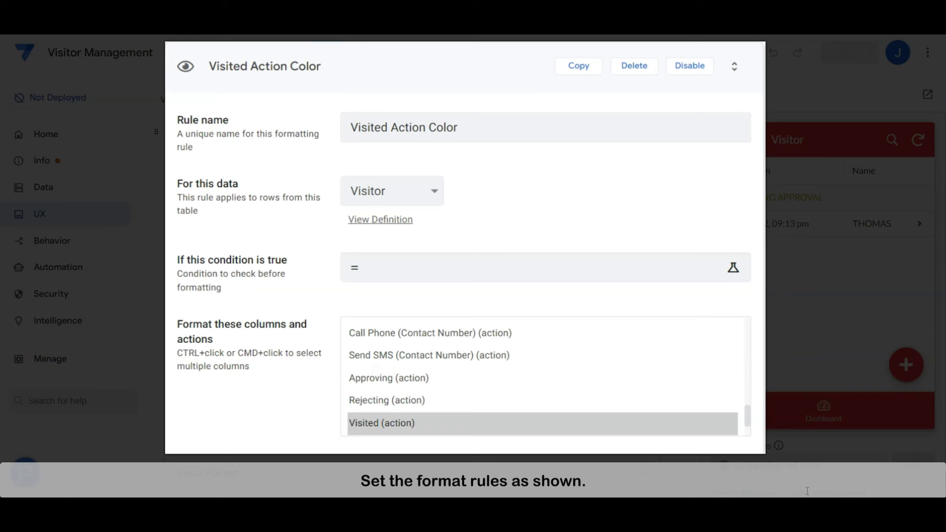
{"action": "scroll", "coordinate": [626, 448], "scroll_direction": "down", "scroll_amount": 5}
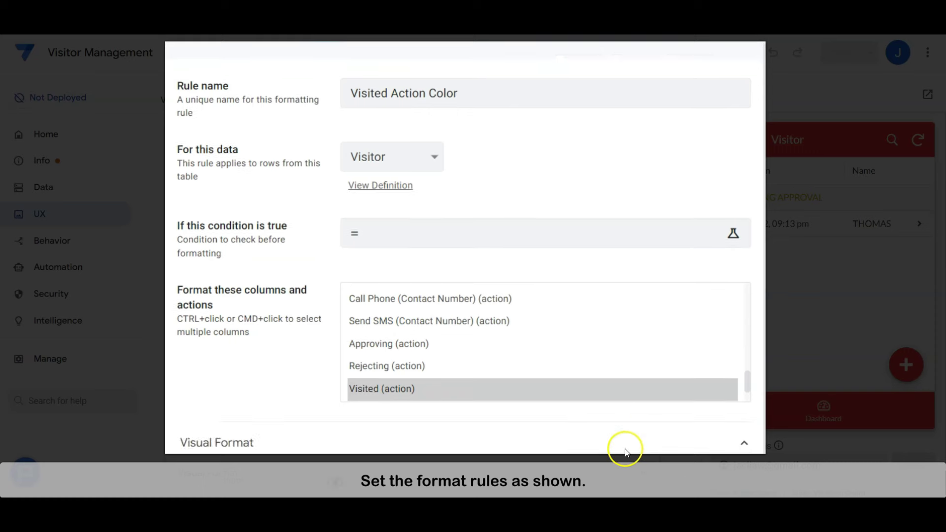
{"action": "scroll", "coordinate": [443, 370], "scroll_direction": "down", "scroll_amount": 3}
{"action": "scroll", "coordinate": [268, 345], "scroll_direction": "down", "scroll_amount": 3}
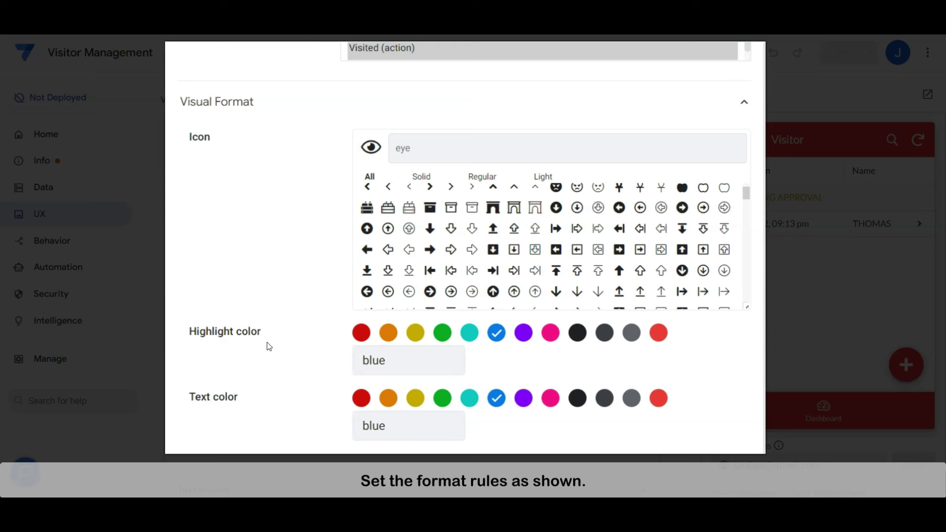
{"action": "scroll", "coordinate": [268, 346], "scroll_direction": "down", "scroll_amount": 10}
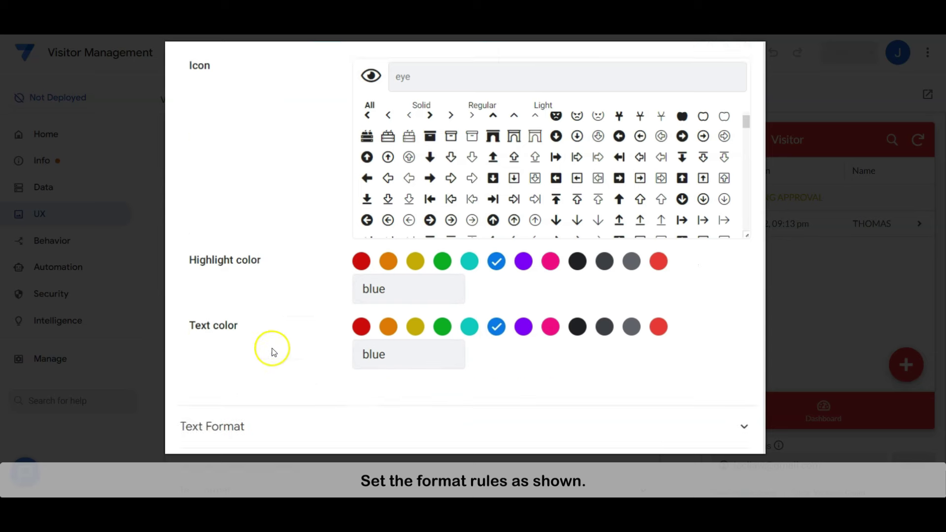
Review the Approving Action Color rule's data source, condition, formatted action, icon, highlight color and text color.
{"action": "left_click", "coordinate": [370, 213]}
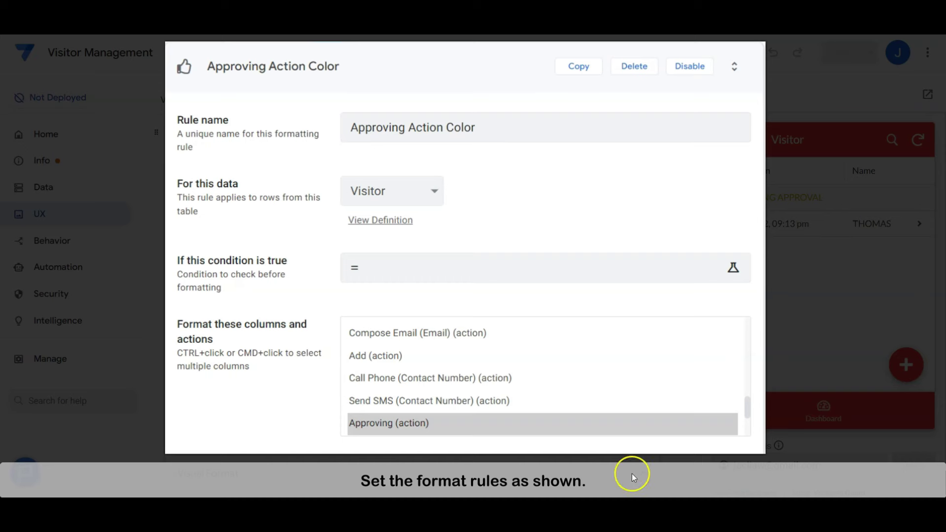
{"action": "scroll", "coordinate": [545, 472], "scroll_direction": "down", "scroll_amount": 8}
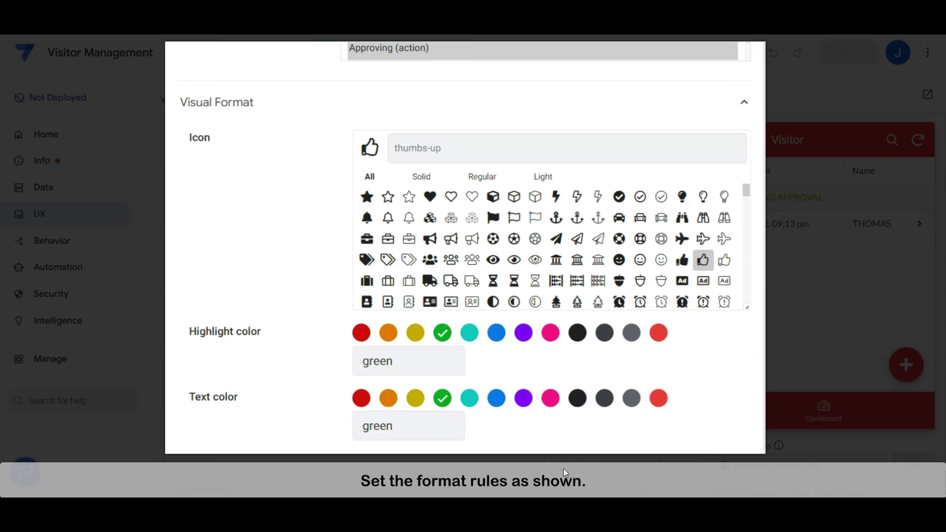
{"action": "left_click", "coordinate": [656, 452]}
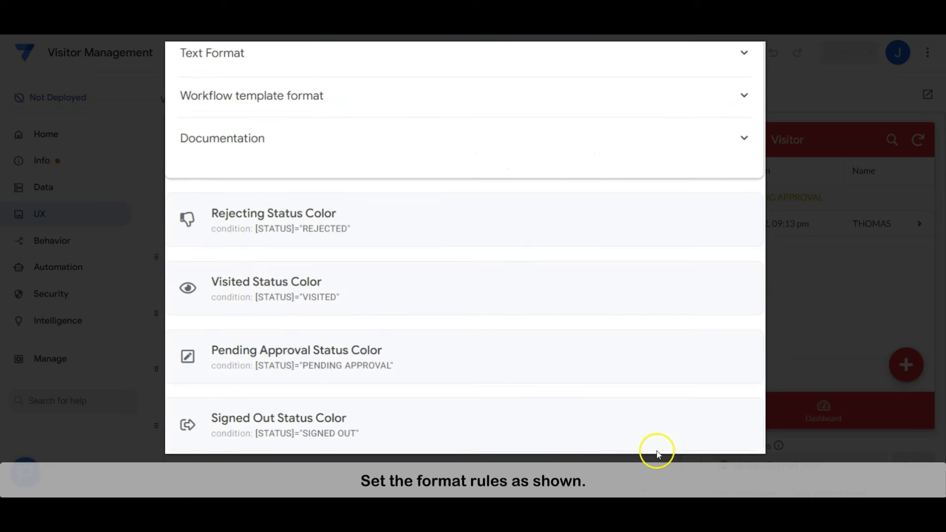
Review the Rejecting Status Color rule's data source, condition, formatted column, icon, highlight color and text color.
{"action": "left_click", "coordinate": [423, 213]}
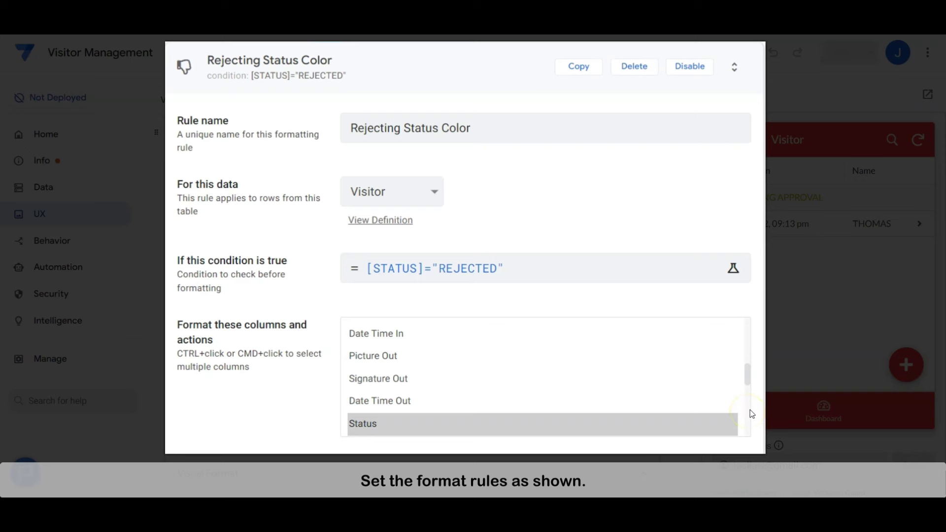
{"action": "scroll", "coordinate": [577, 452], "scroll_direction": "down", "scroll_amount": 5}
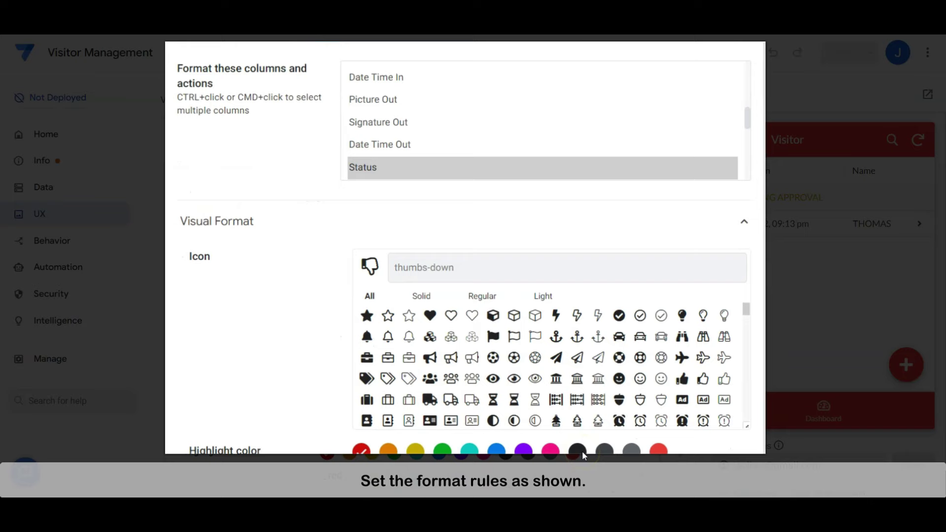
{"action": "scroll", "coordinate": [583, 455], "scroll_direction": "down", "scroll_amount": 4}
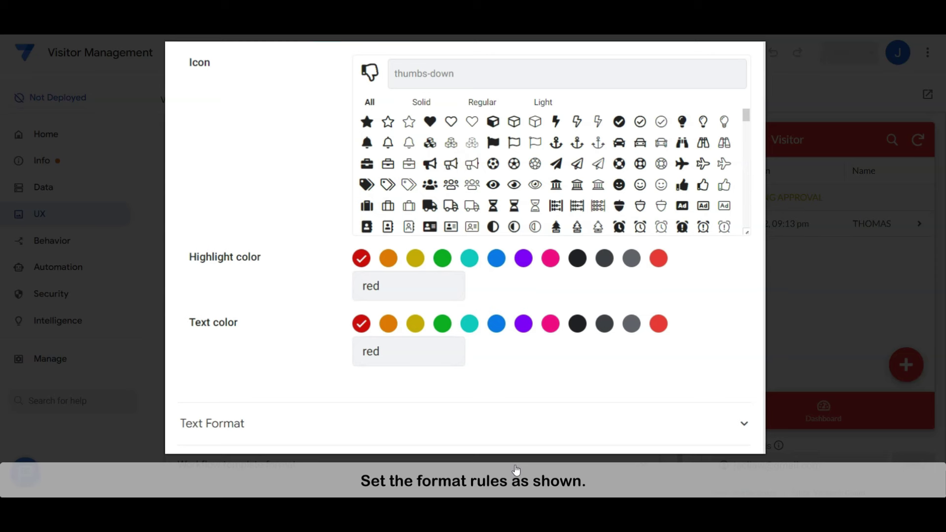
{"action": "scroll", "coordinate": [515, 468], "scroll_direction": "down", "scroll_amount": 5}
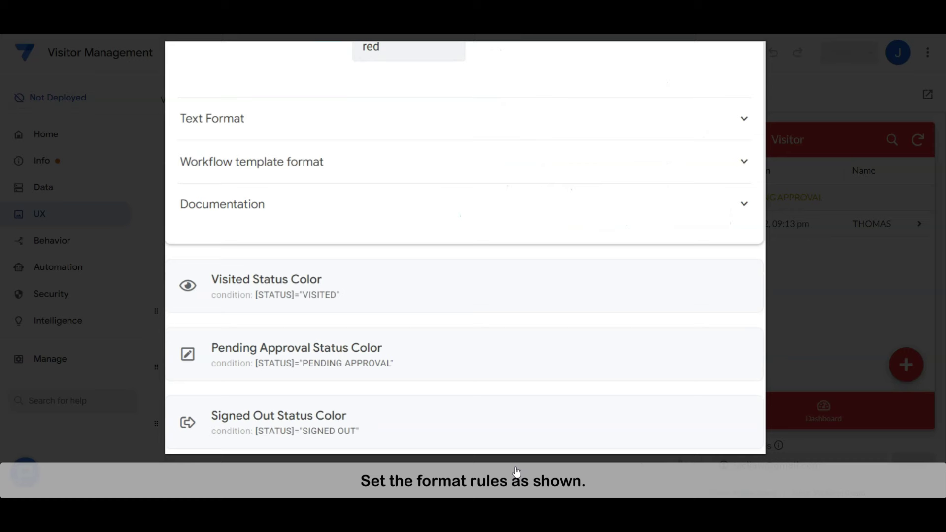
Review the Visited Status Color rule's data source, condition, formatted column, icon, highlight color and text color.
{"action": "left_click", "coordinate": [485, 270]}
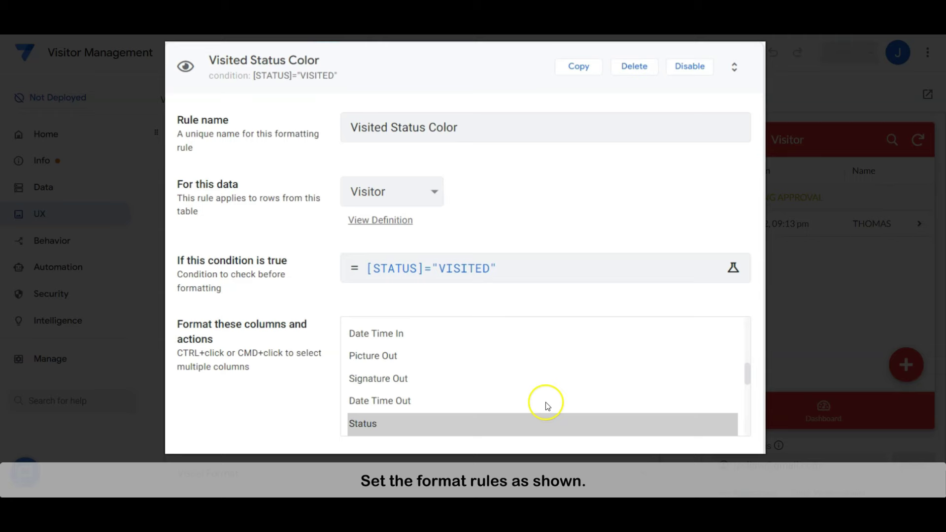
{"action": "scroll", "coordinate": [542, 394], "scroll_direction": "down", "scroll_amount": 5}
{"action": "scroll", "coordinate": [209, 419], "scroll_direction": "down", "scroll_amount": 3}
{"action": "scroll", "coordinate": [209, 420], "scroll_direction": "down", "scroll_amount": 5}
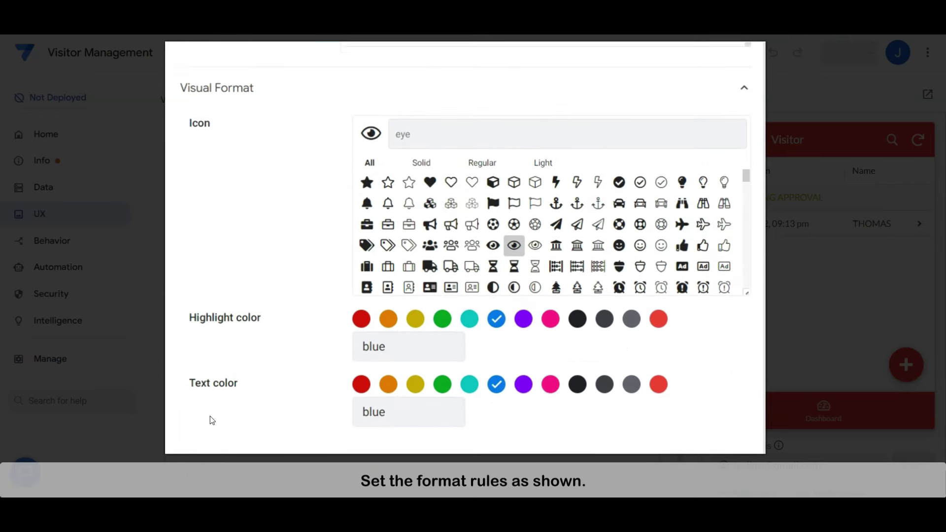
Review the Pending Approval Status Color rule's data source, condition, formatted column, icon, highlight color and text color.
{"action": "scroll", "coordinate": [212, 420], "scroll_direction": "up", "scroll_amount": 1}
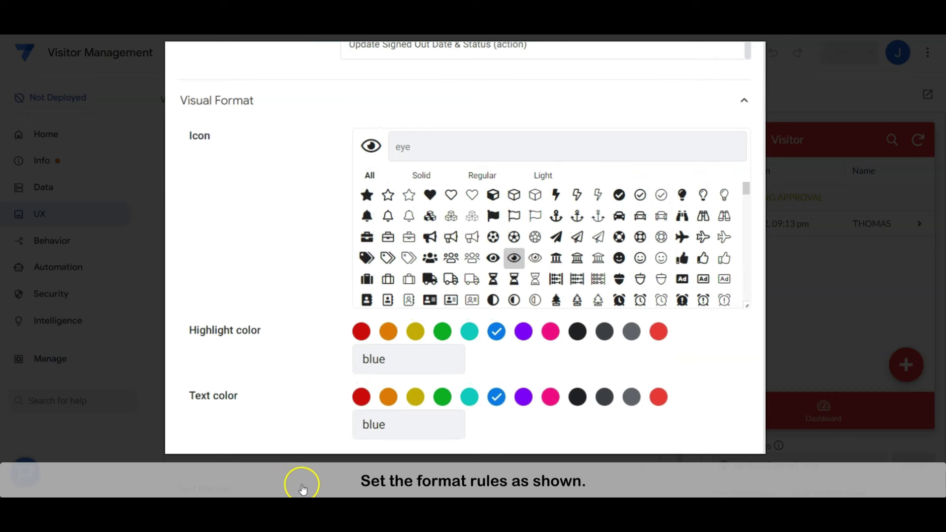
{"action": "scroll", "coordinate": [296, 429], "scroll_direction": "down", "scroll_amount": 6}
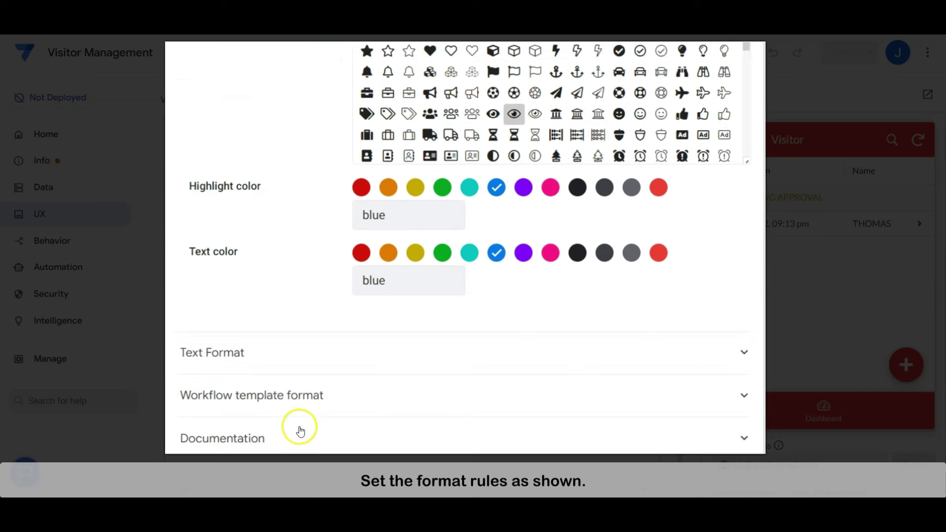
{"action": "left_click", "coordinate": [327, 362]}
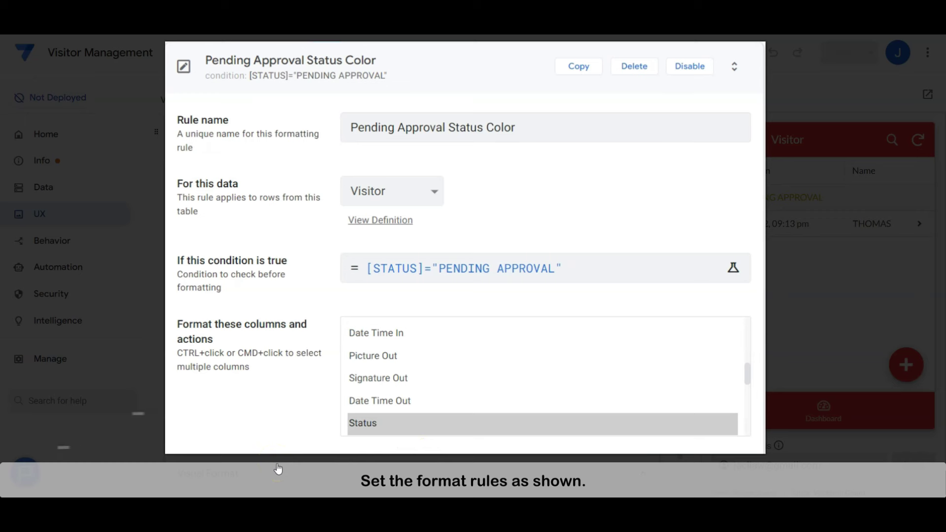
{"action": "left_click", "coordinate": [315, 451]}
{"action": "scroll", "coordinate": [315, 450], "scroll_direction": "down", "scroll_amount": 8}
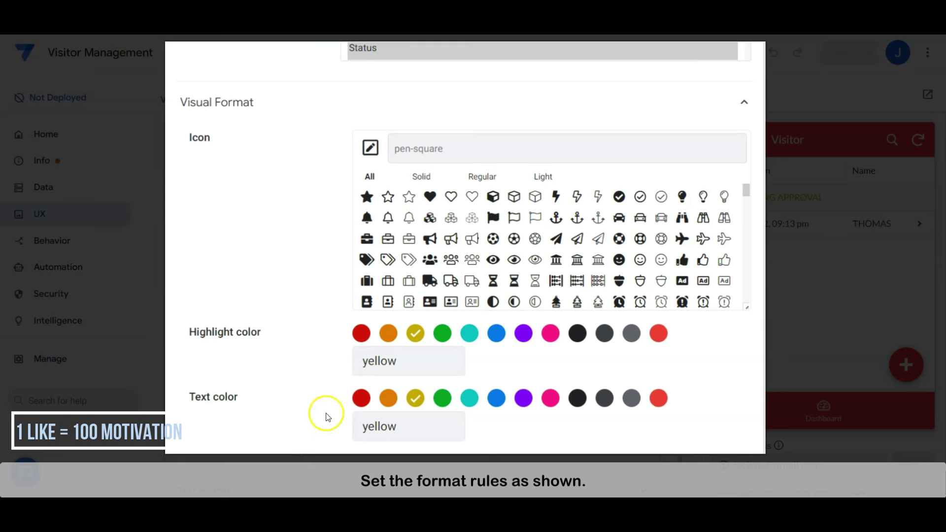
{"action": "scroll", "coordinate": [325, 412], "scroll_direction": "down", "scroll_amount": 5}
Review the Signed Out Status Color rule's data source, condition, formatted column, icon, highlight color and text color.
{"action": "left_click", "coordinate": [467, 450]}
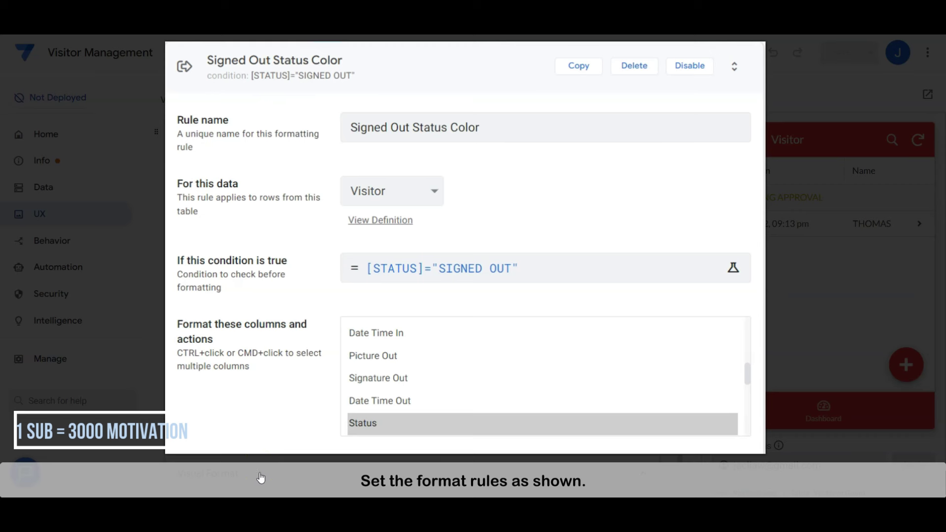
{"action": "scroll", "coordinate": [261, 479], "scroll_direction": "down", "scroll_amount": 8}
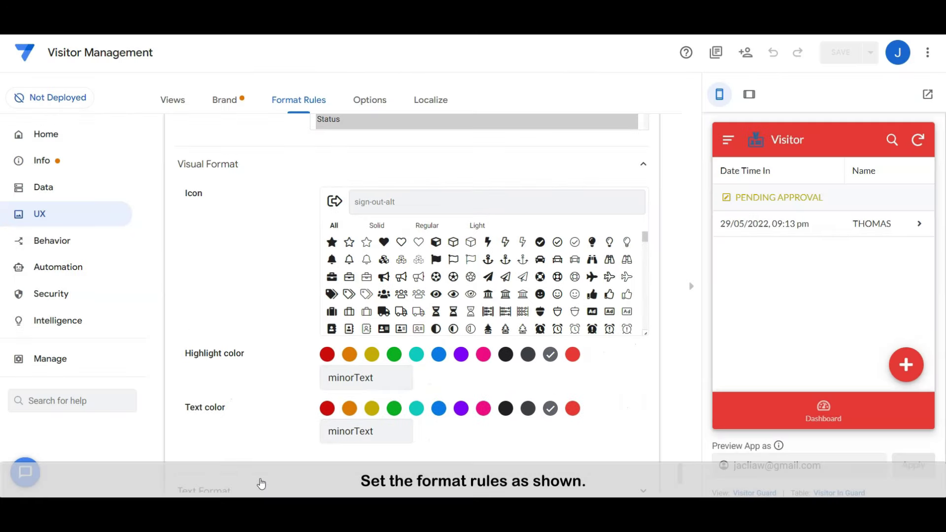
{"action": "left_click", "coordinate": [261, 480]}
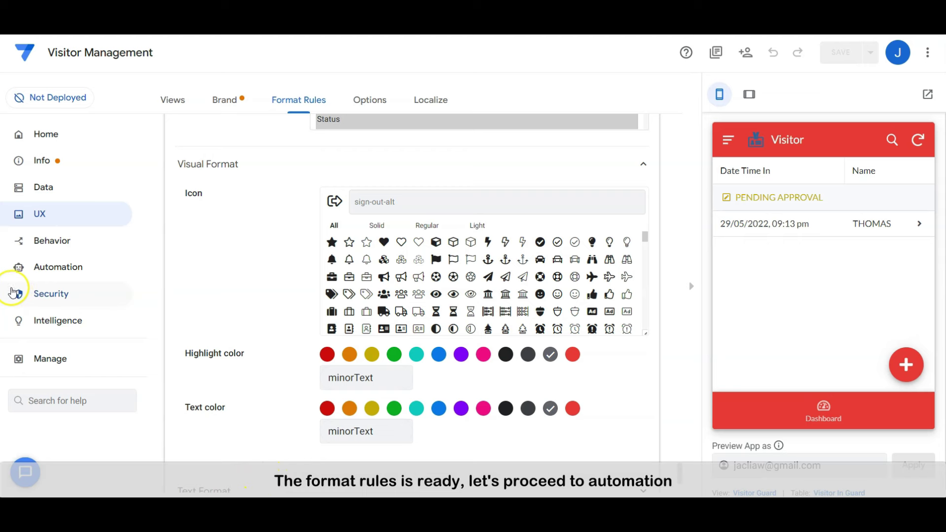
Open the visitor-record notification bot in the automation settings and review its New Visitor Added event's type, table and condition.
{"action": "left_click", "coordinate": [50, 267]}
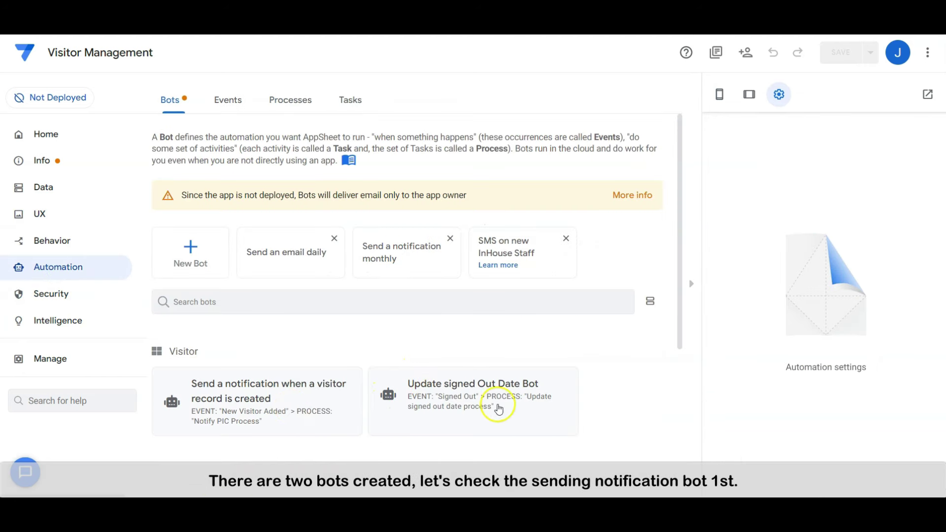
{"action": "left_click", "coordinate": [320, 396]}
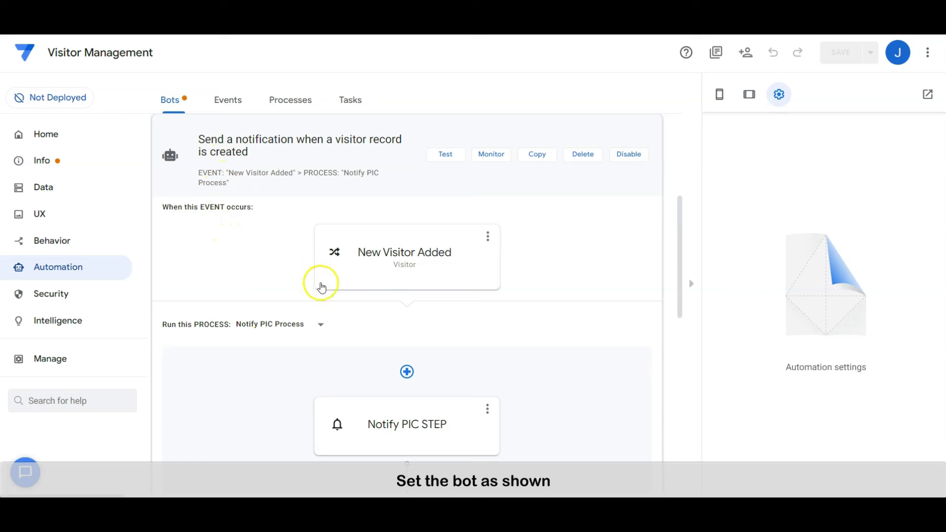
{"action": "left_click", "coordinate": [426, 262]}
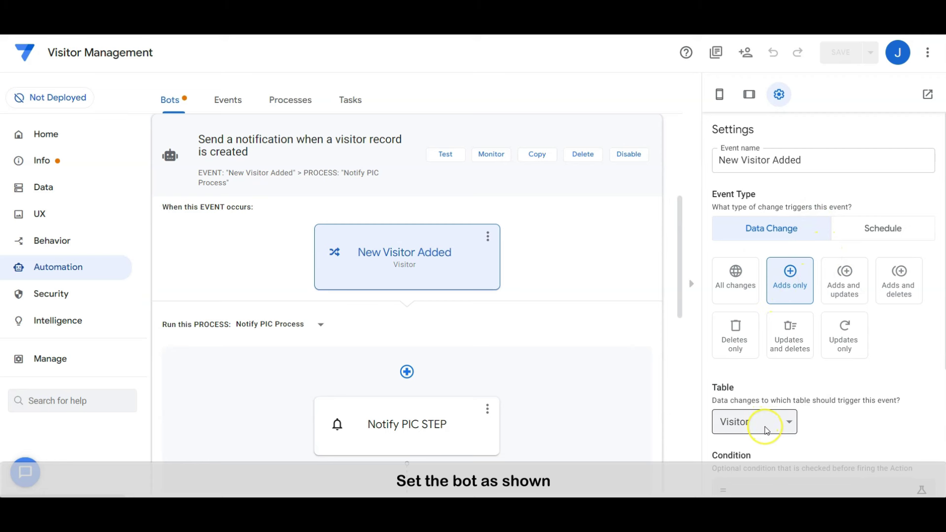
{"action": "left_click", "coordinate": [832, 432]}
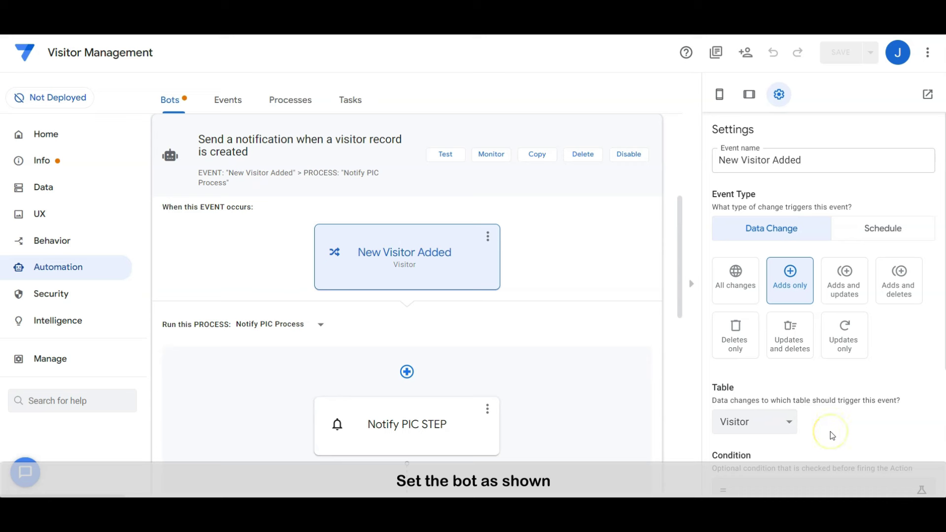
{"action": "scroll", "coordinate": [831, 434], "scroll_direction": "down", "scroll_amount": 4}
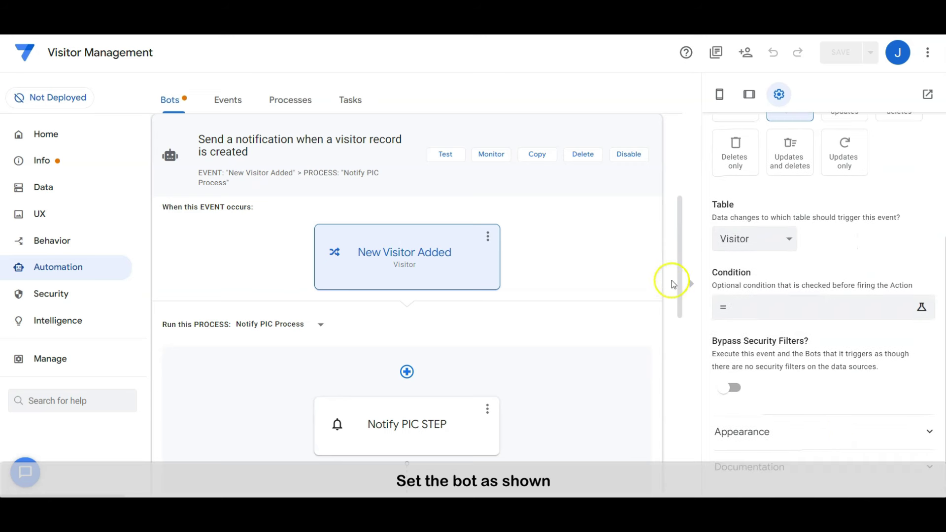
Review the Notify PIC task's type, table, recipient expression and default content setting in the notification bot's process step.
{"action": "left_click_drag", "start_coordinate": [678, 284], "coordinate": [680, 348]}
{"action": "left_click", "coordinate": [416, 238]}
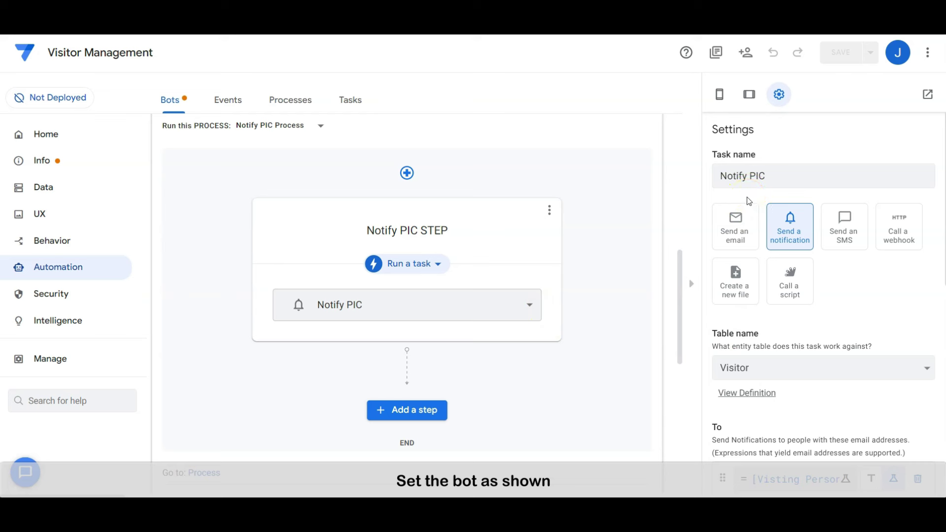
{"action": "left_click", "coordinate": [791, 218]}
{"action": "left_click", "coordinate": [790, 327]}
{"action": "left_click", "coordinate": [840, 400]}
{"action": "scroll", "coordinate": [844, 407], "scroll_direction": "down", "scroll_amount": 6}
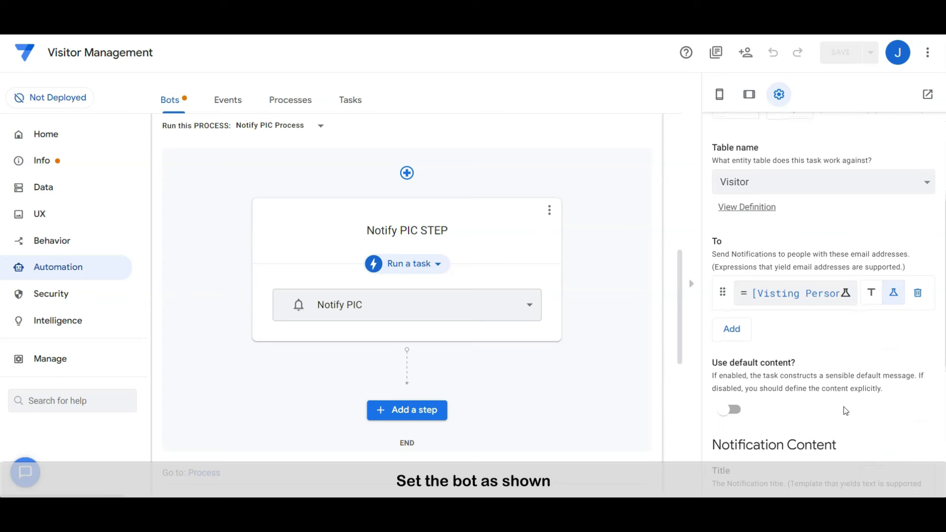
{"action": "left_click", "coordinate": [809, 176]}
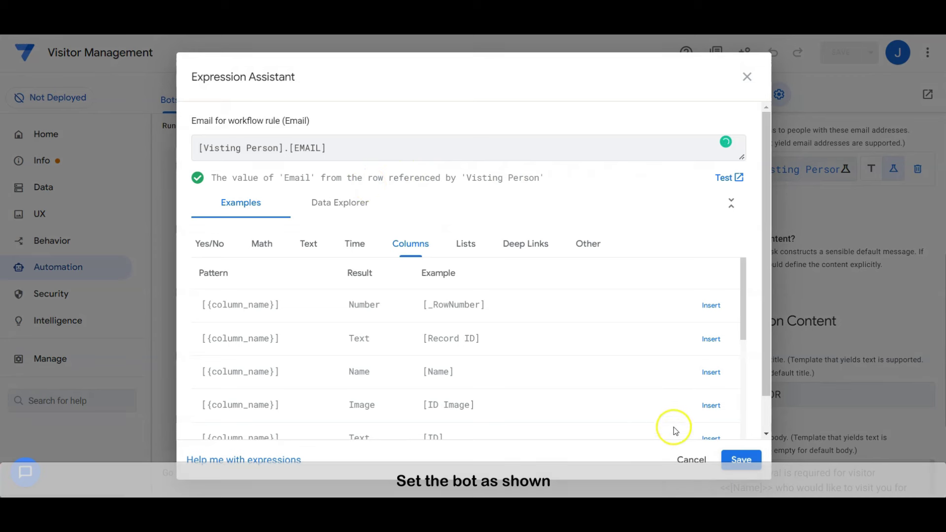
{"action": "left_click", "coordinate": [691, 459]}
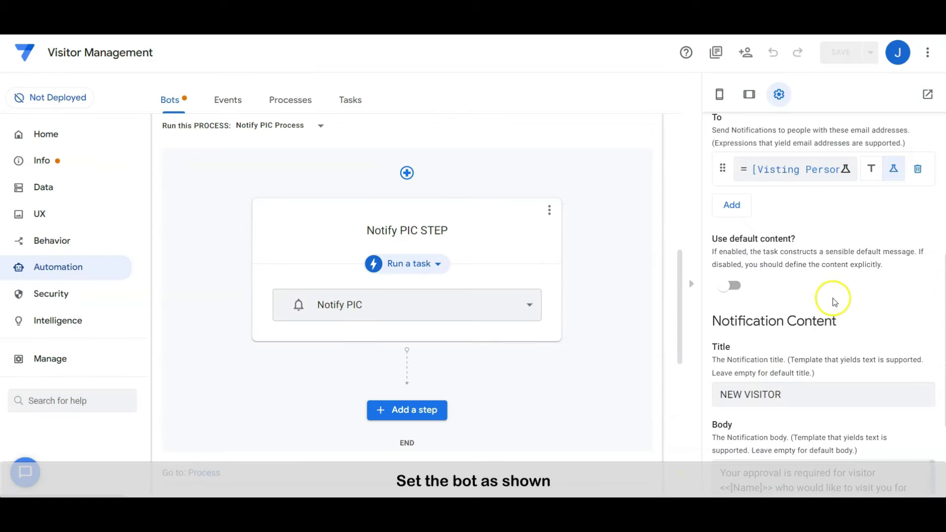
Review the Notify PIC notification's title, body and DeepLink expression, and collapse the notification bot.
{"action": "scroll", "coordinate": [856, 302], "scroll_direction": "down", "scroll_amount": 3}
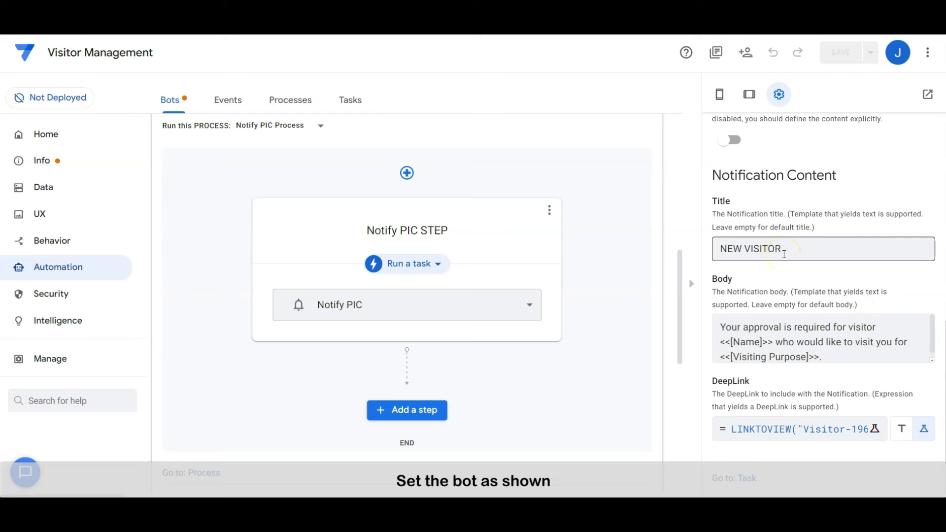
{"action": "left_click", "coordinate": [775, 334]}
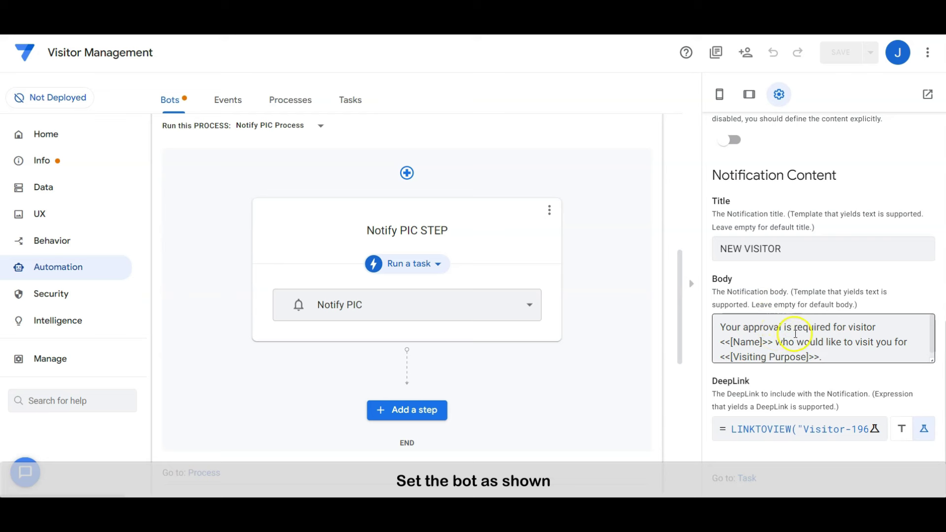
{"action": "left_click", "coordinate": [846, 345]}
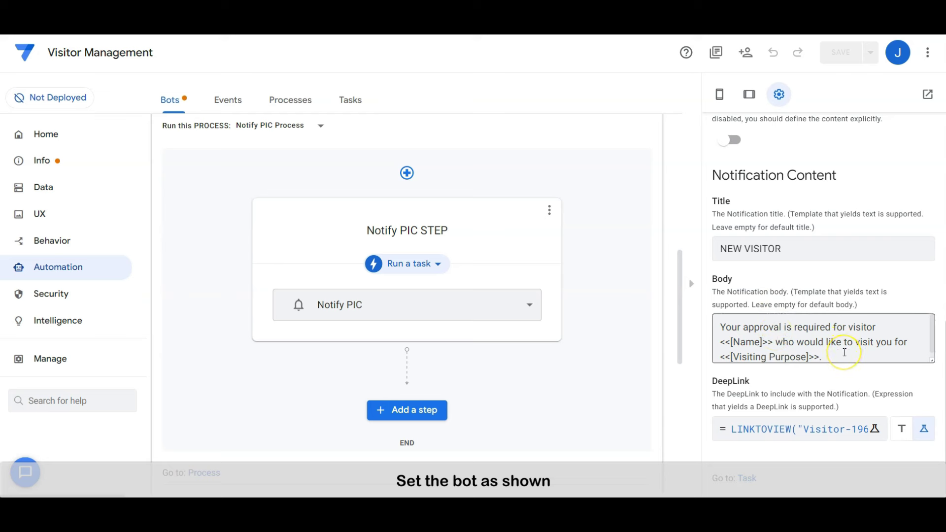
{"action": "left_click", "coordinate": [791, 436]}
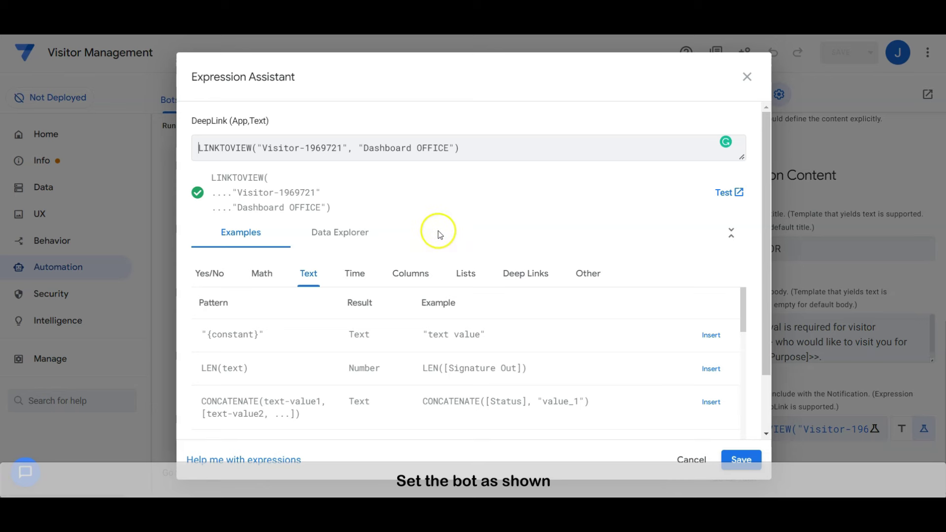
{"action": "left_click", "coordinate": [701, 469]}
{"action": "scroll", "coordinate": [527, 355], "scroll_direction": "up", "scroll_amount": 5}
{"action": "scroll", "coordinate": [490, 222], "scroll_direction": "up", "scroll_amount": 2}
{"action": "left_click", "coordinate": [507, 239]}
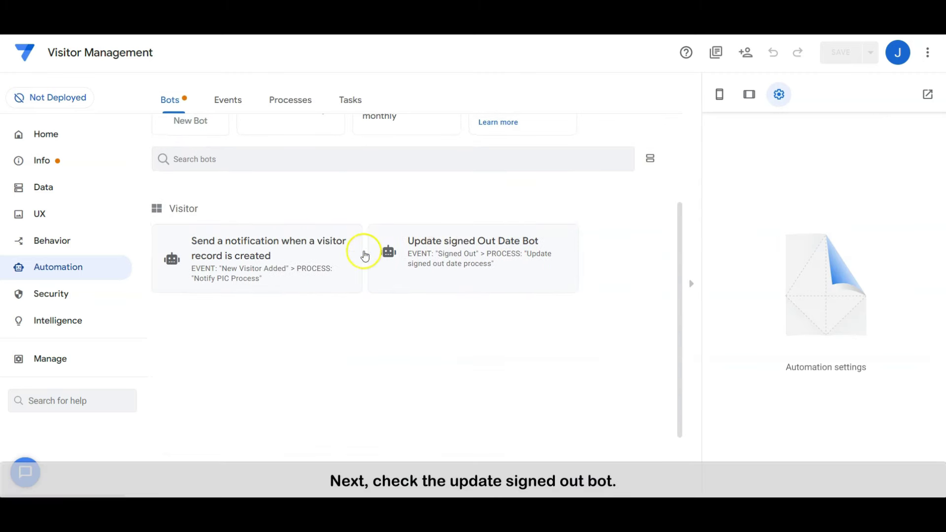
Review the Signed Out event's change type, table and condition expression in the Update signed Out Date Bot.
{"action": "left_click", "coordinate": [529, 273]}
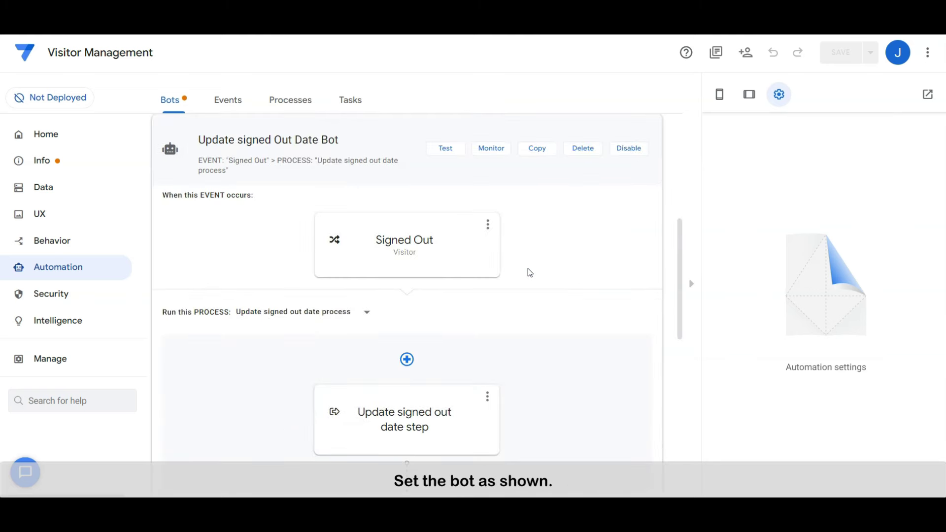
{"action": "left_click", "coordinate": [449, 252]}
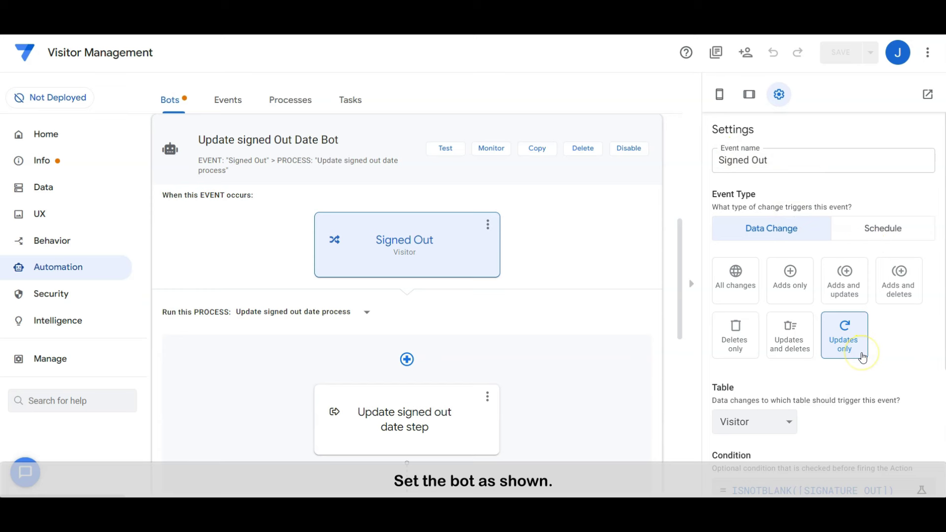
{"action": "scroll", "coordinate": [914, 340], "scroll_direction": "down", "scroll_amount": 3}
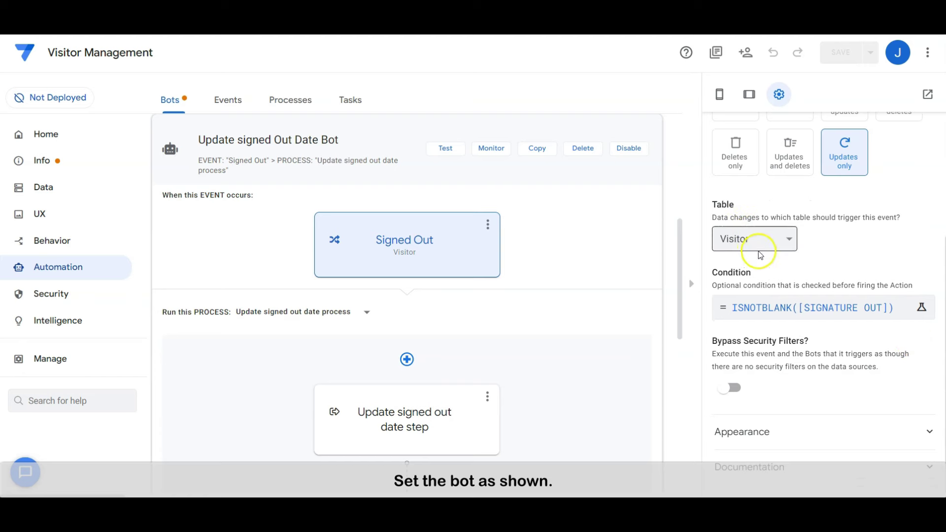
{"action": "left_click", "coordinate": [874, 318]}
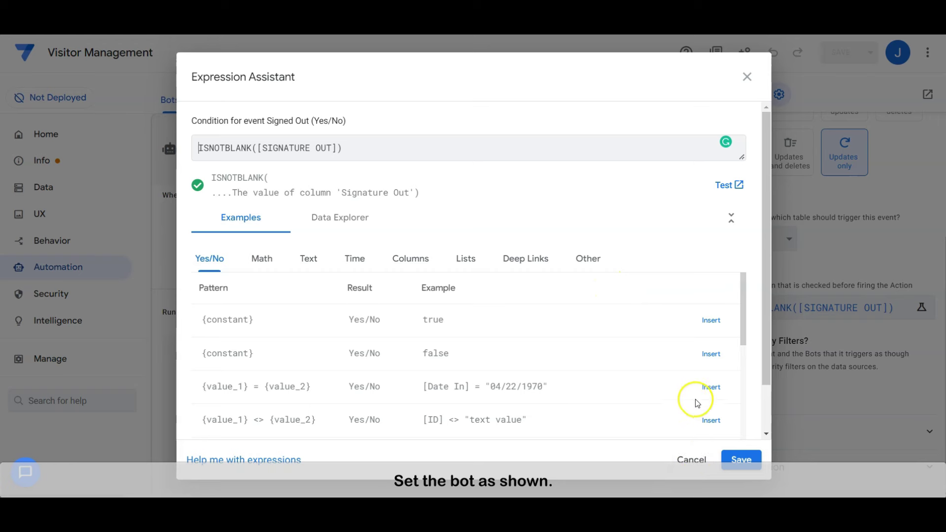
{"action": "left_click", "coordinate": [694, 456]}
Review the data action in the bot's Update signed out date step, including the columns it sets and their values.
{"action": "scroll", "coordinate": [495, 220], "scroll_direction": "down", "scroll_amount": 5}
{"action": "left_click", "coordinate": [474, 202]}
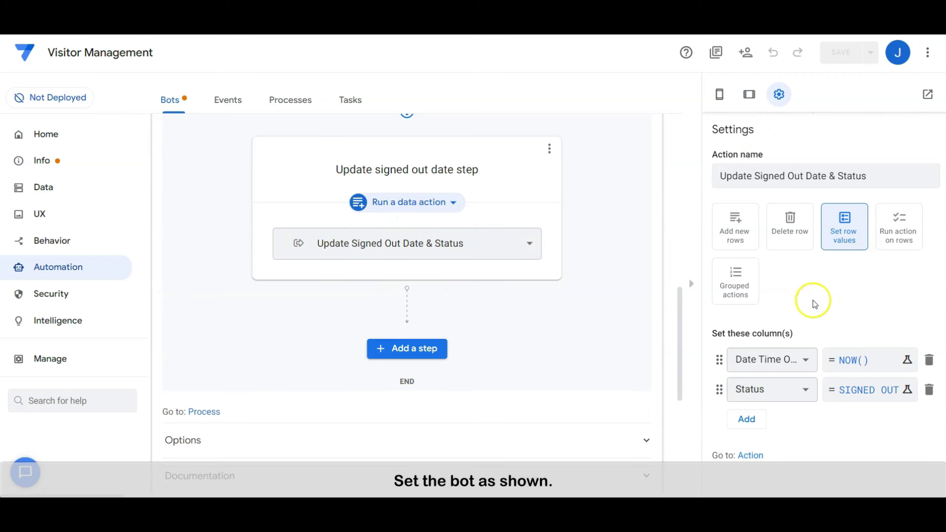
{"action": "left_click", "coordinate": [782, 368]}
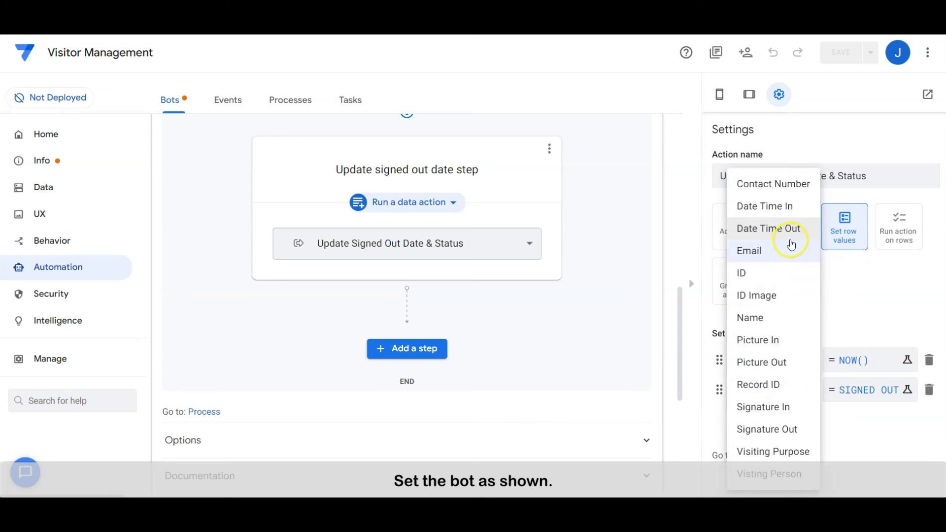
{"action": "left_click", "coordinate": [875, 326]}
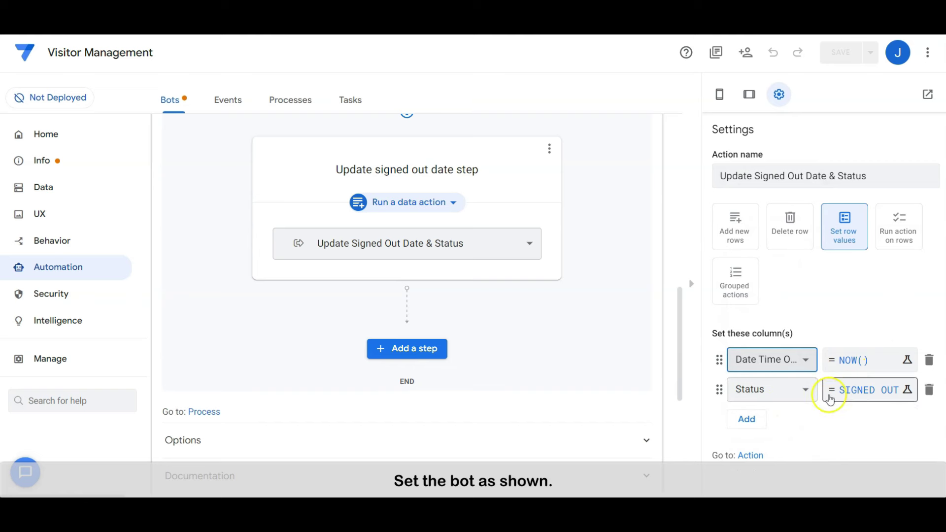
Review the Update Signed Out Date & Status action's table, action type and column values in the app's behavior settings.
{"action": "left_click", "coordinate": [64, 241]}
{"action": "left_click", "coordinate": [305, 389]}
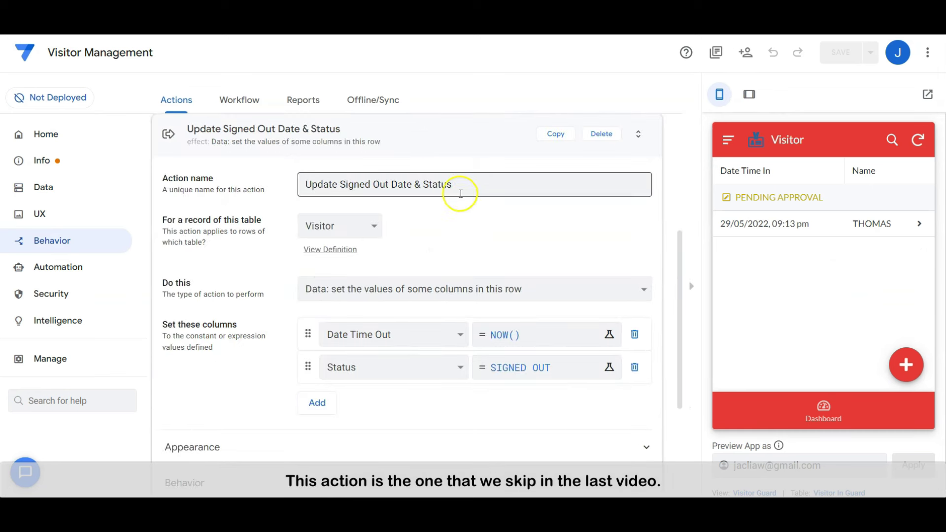
{"action": "left_click", "coordinate": [403, 132]}
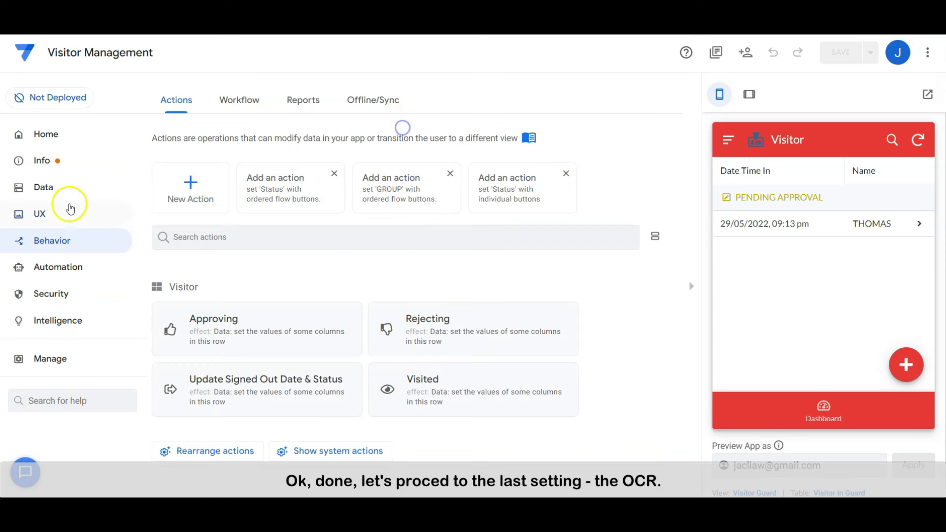
Review the Visitor ID OCR model's table, image column, output columns and patterns, and return to the UX views.
{"action": "left_click", "coordinate": [62, 322]}
{"action": "left_click", "coordinate": [386, 105]}
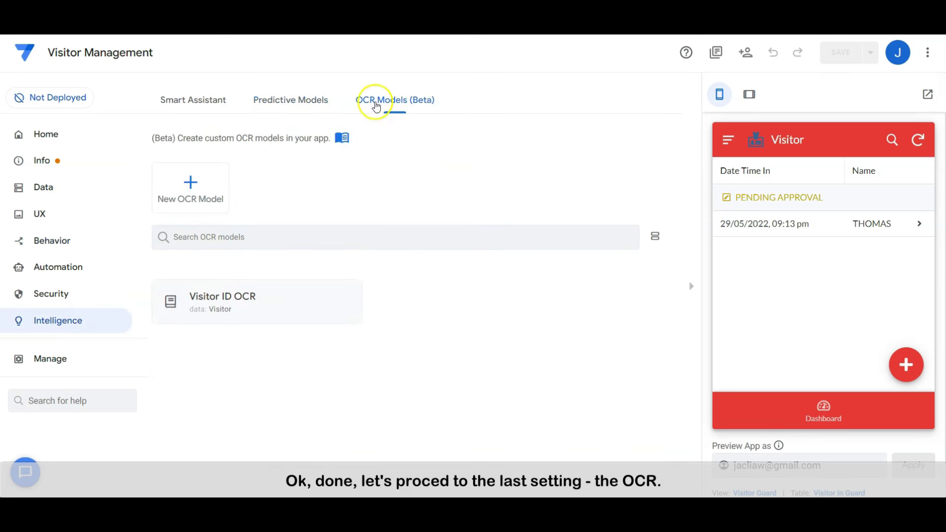
{"action": "left_click", "coordinate": [280, 308]}
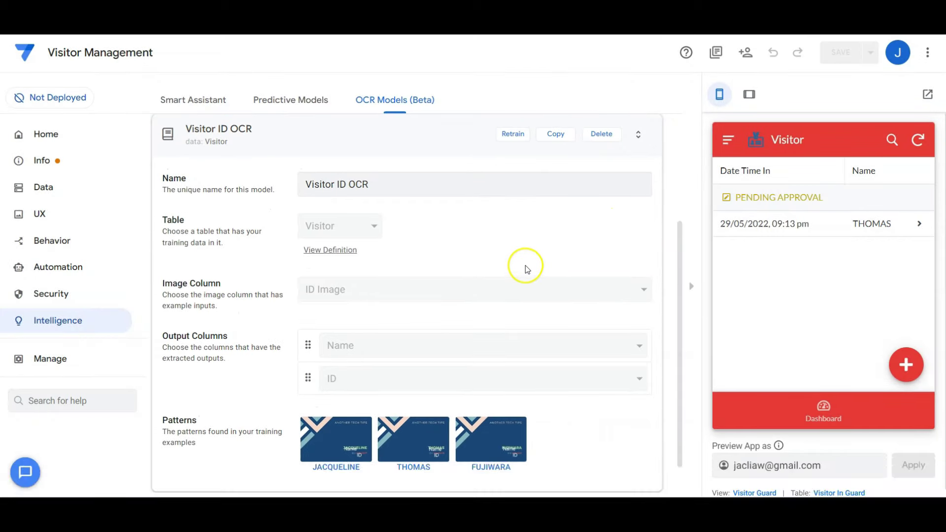
{"action": "left_click", "coordinate": [339, 135]}
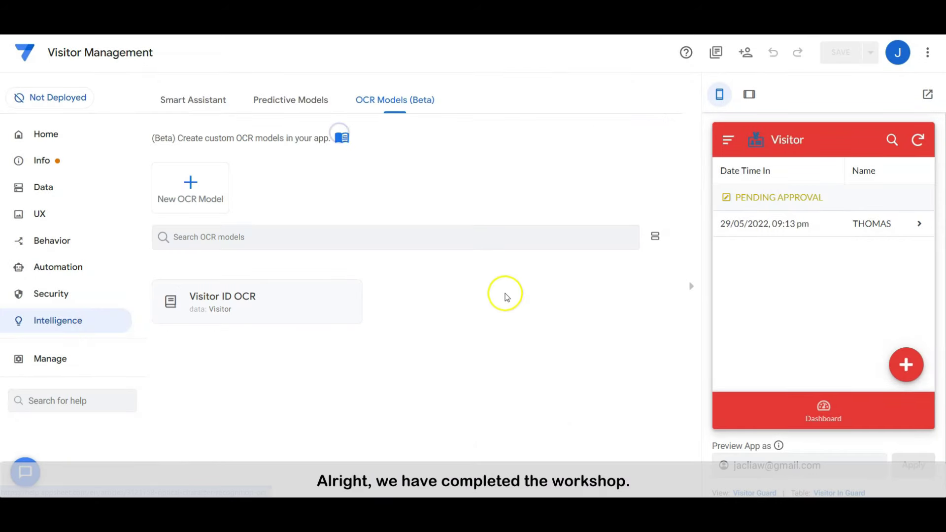
{"action": "left_click", "coordinate": [34, 215]}
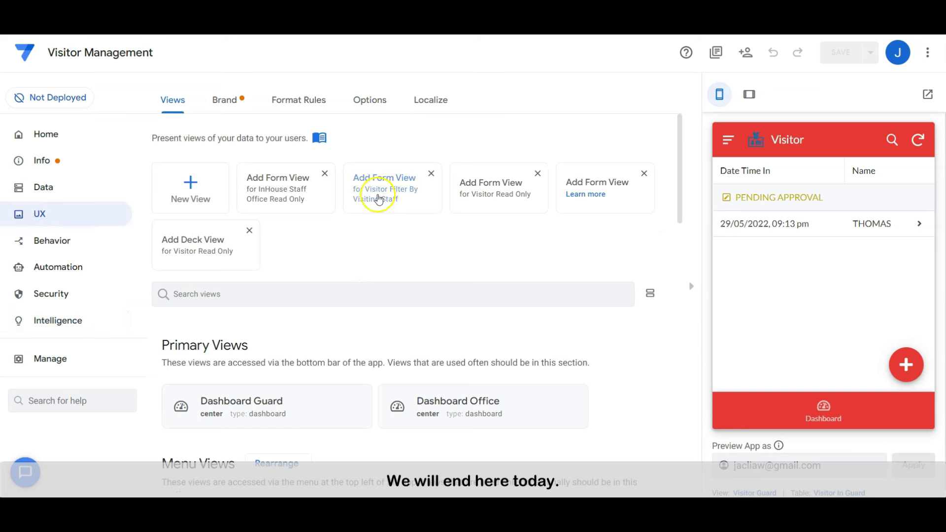